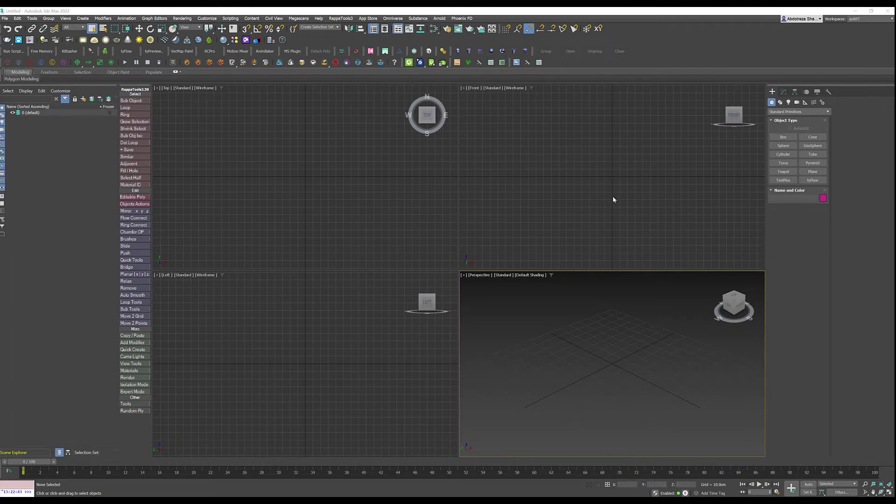
Step: Activate the Front view, maximize it with Alt+W, and pan it slightly left and down
{"action": "middle_click_drag", "start_coordinate": [612, 197], "coordinate": [607, 244]}
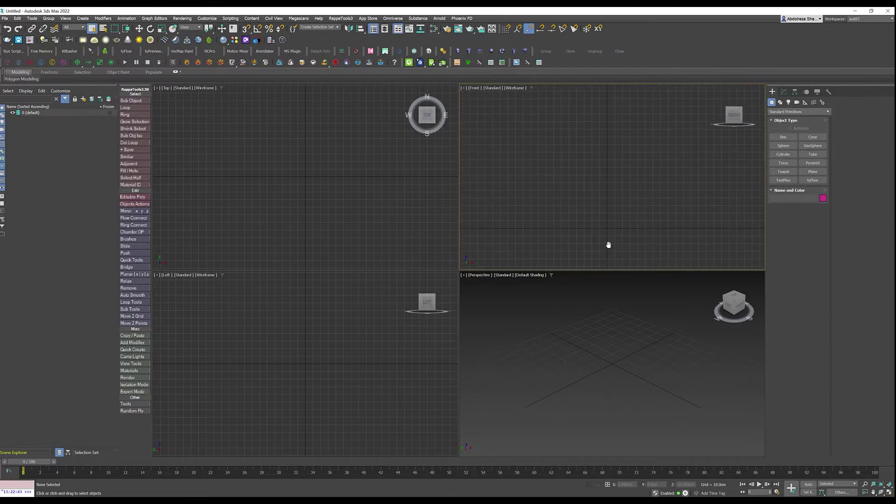
{"action": "left_click", "coordinate": [880, 487]}
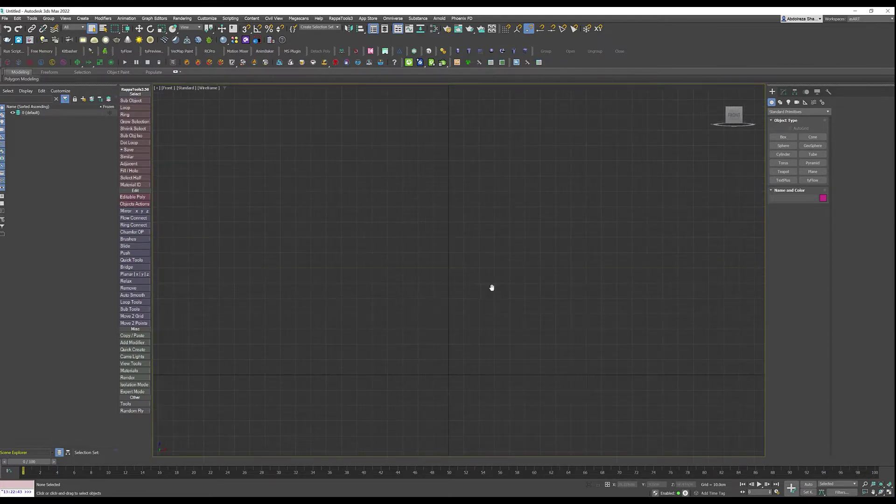
{"action": "middle_click_drag", "start_coordinate": [490, 290], "coordinate": [476, 298]}
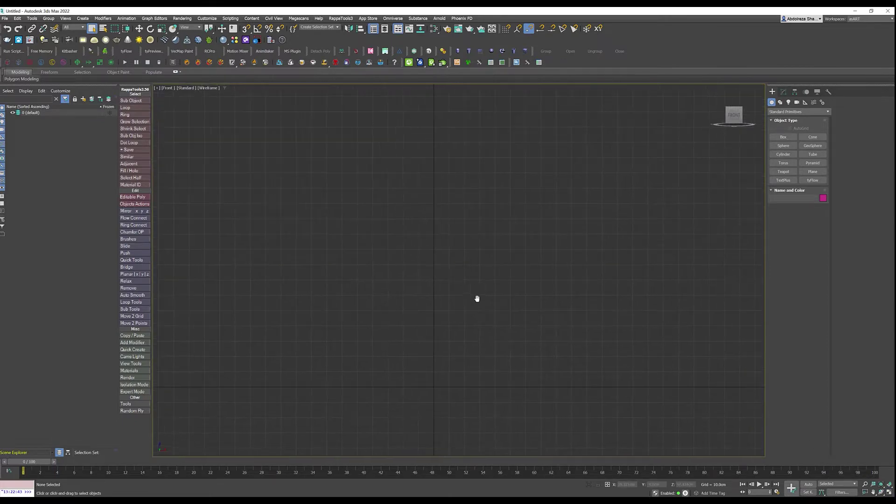
Step: Start a Line spline and place the glass profile's base points and zig-zag above them
{"action": "left_click", "coordinate": [780, 103]}
{"action": "left_click", "coordinate": [782, 146]}
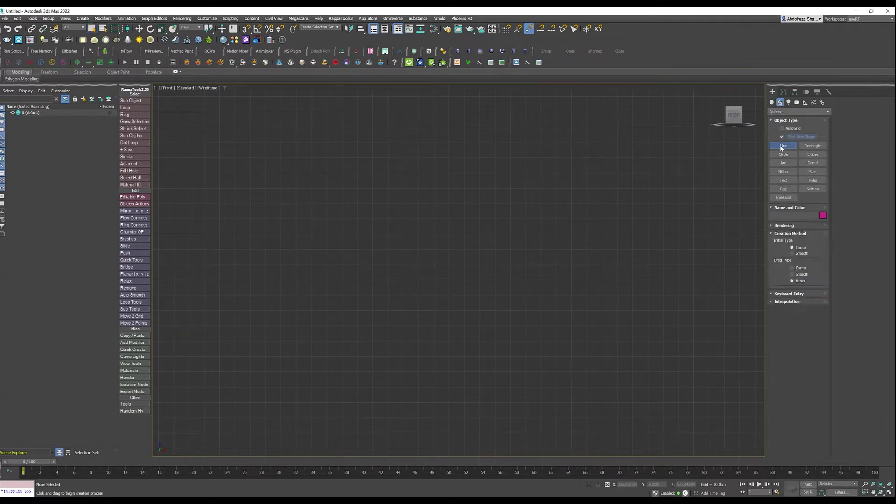
{"action": "left_click", "coordinate": [433, 387]}
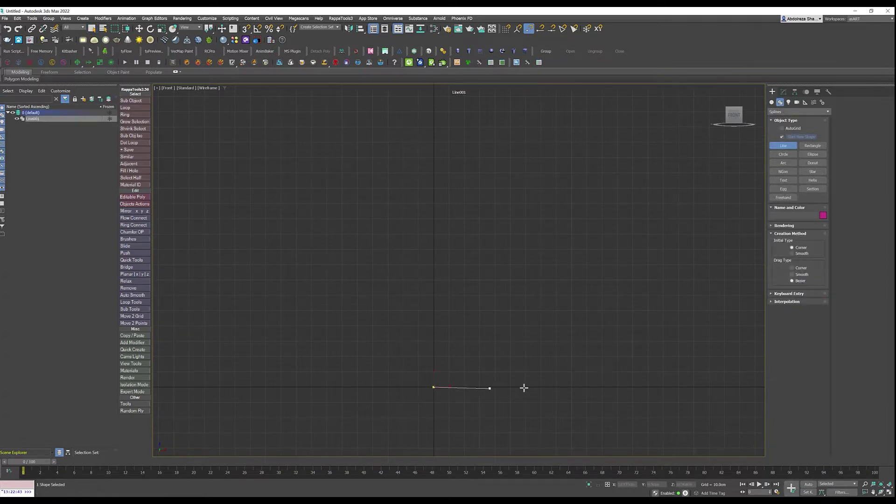
{"action": "left_click", "coordinate": [525, 386]}
{"action": "left_click", "coordinate": [524, 378]}
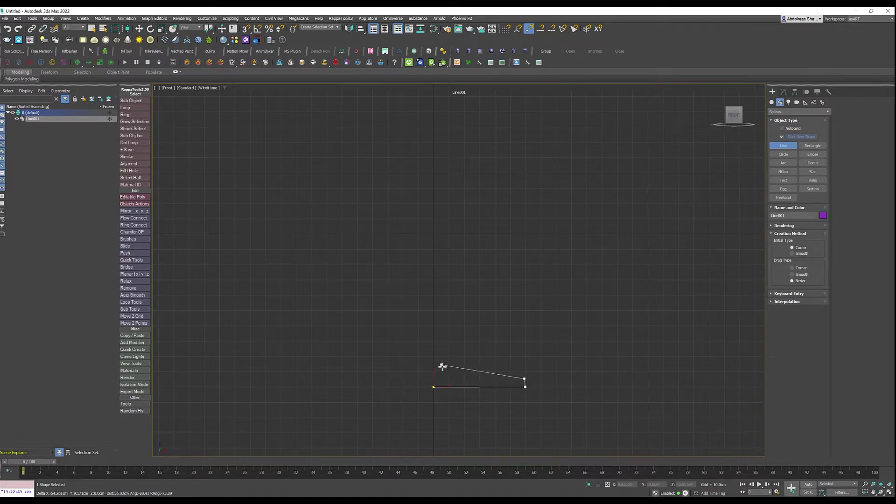
{"action": "left_click", "coordinate": [441, 365]}
{"action": "left_click", "coordinate": [452, 353]}
{"action": "left_click", "coordinate": [440, 341]}
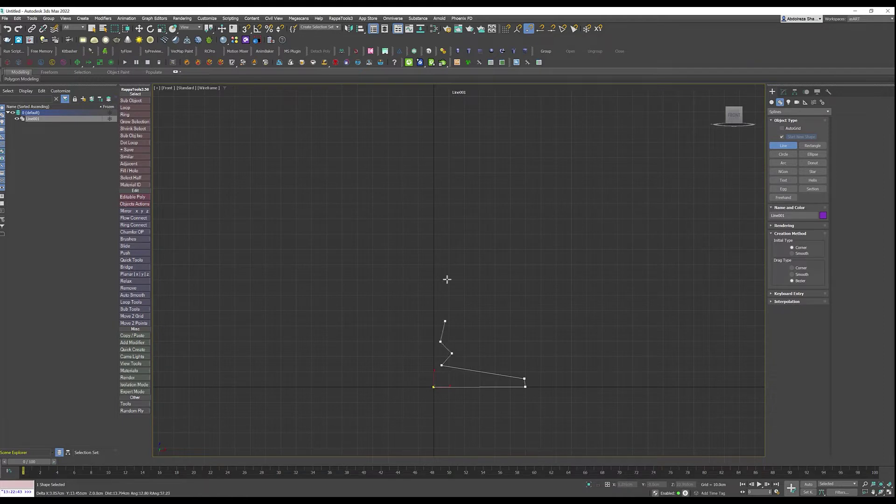
Step: Continue the line up the stem, out along the bowl to the rim, back down the inner wall, and finish
{"action": "left_click", "coordinate": [440, 170]}
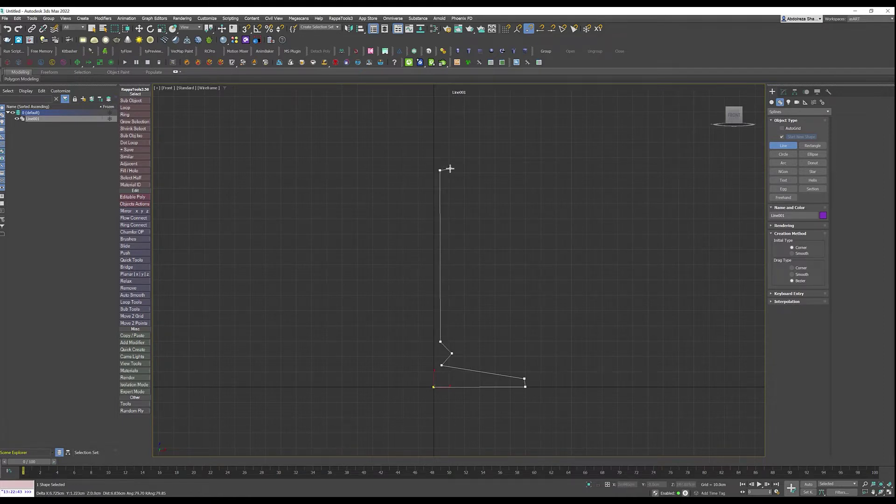
{"action": "left_click", "coordinate": [450, 168]}
{"action": "left_click", "coordinate": [450, 161]}
{"action": "middle_click_drag", "start_coordinate": [497, 202], "coordinate": [487, 326]}
{"action": "left_click", "coordinate": [508, 207]}
{"action": "middle_click_drag", "start_coordinate": [533, 261], "coordinate": [500, 401]}
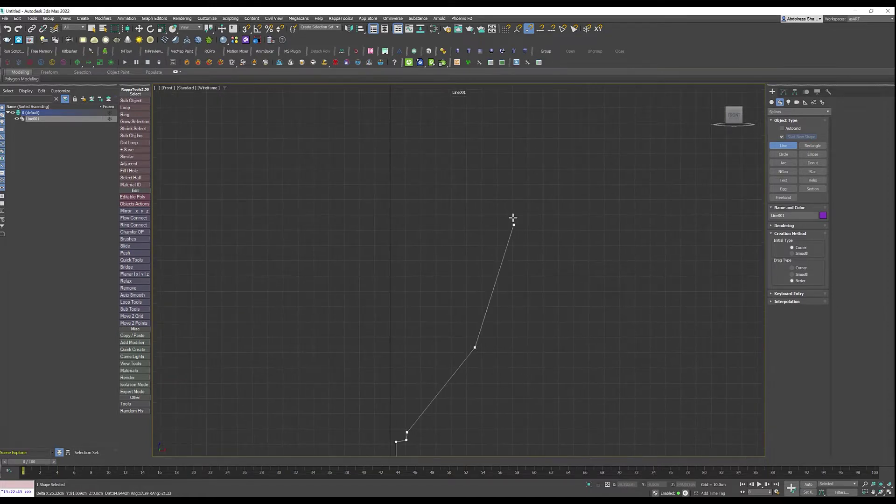
{"action": "left_click", "coordinate": [496, 194]}
{"action": "middle_click_drag", "start_coordinate": [471, 327], "coordinate": [504, 244]}
{"action": "left_click", "coordinate": [504, 262]}
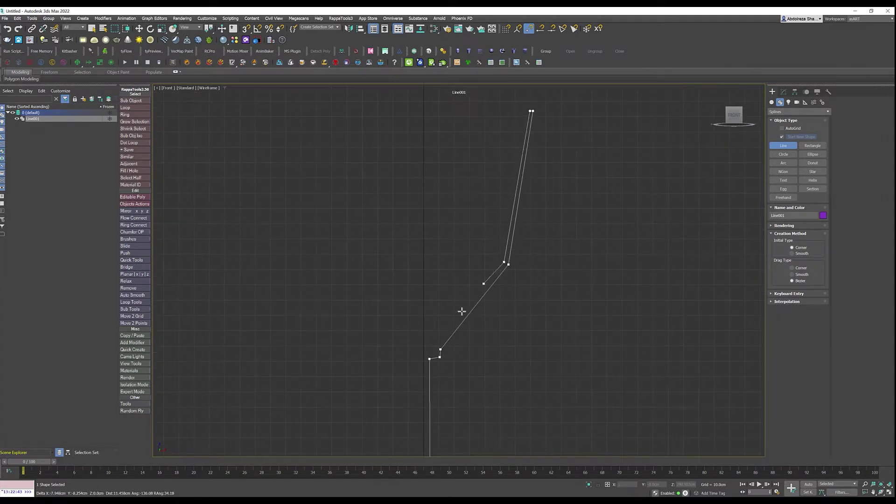
{"action": "left_click", "coordinate": [424, 346]}
{"action": "right_click", "coordinate": [424, 346]}
Step: Frame the finished profile and switch Line001 to Vertex sub-object editing
{"action": "middle_click_drag", "start_coordinate": [487, 371], "coordinate": [474, 309]}
{"action": "scroll", "coordinate": [494, 303], "scroll_direction": "down", "scroll_amount": 3}
{"action": "scroll", "coordinate": [473, 332], "scroll_direction": "up", "scroll_amount": 2}
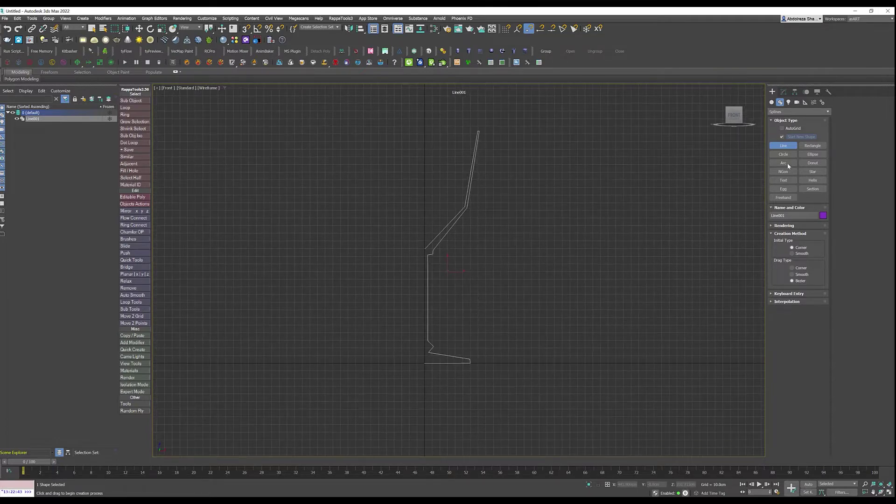
{"action": "left_click", "coordinate": [784, 91]}
{"action": "left_click", "coordinate": [789, 277]}
{"action": "middle_click_drag", "start_coordinate": [454, 349], "coordinate": [461, 333]}
{"action": "left_click_drag", "start_coordinate": [459, 324], "coordinate": [464, 332]}
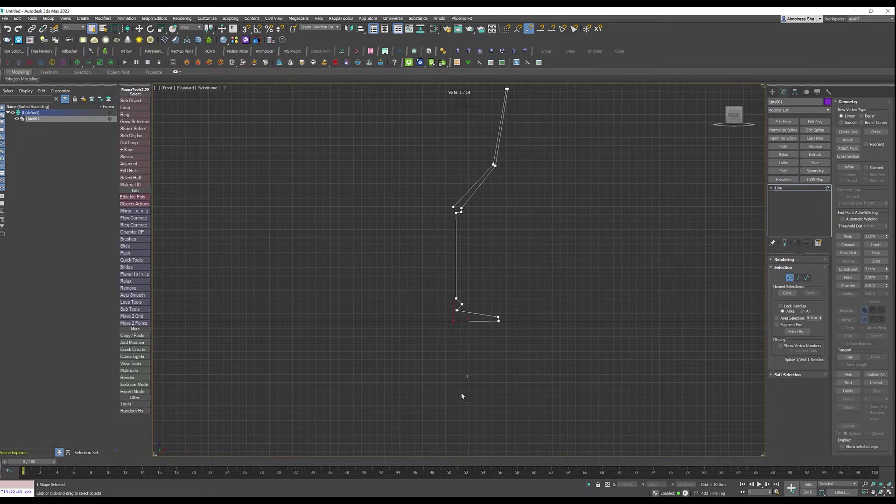
{"action": "key", "text": "w"}
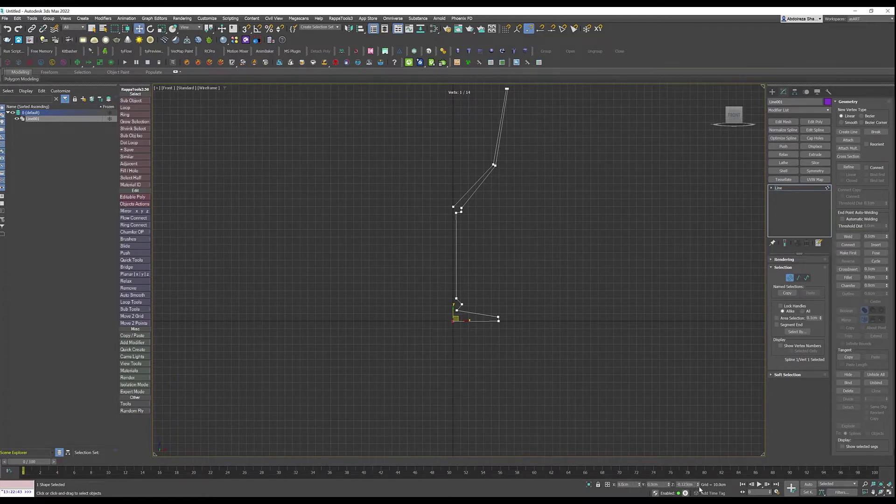
{"action": "scroll", "coordinate": [490, 341], "scroll_direction": "up", "scroll_amount": 6}
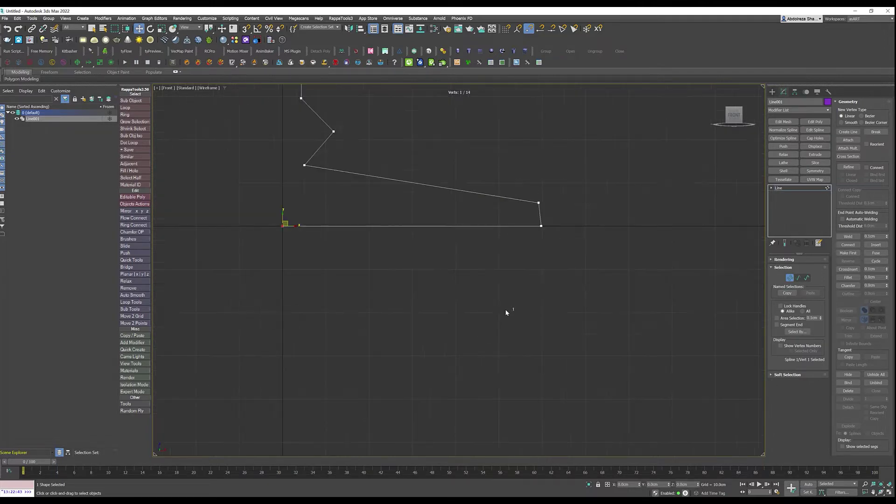
{"action": "left_click_drag", "start_coordinate": [564, 218], "coordinate": [565, 218]}
{"action": "right_click", "coordinate": [639, 485]}
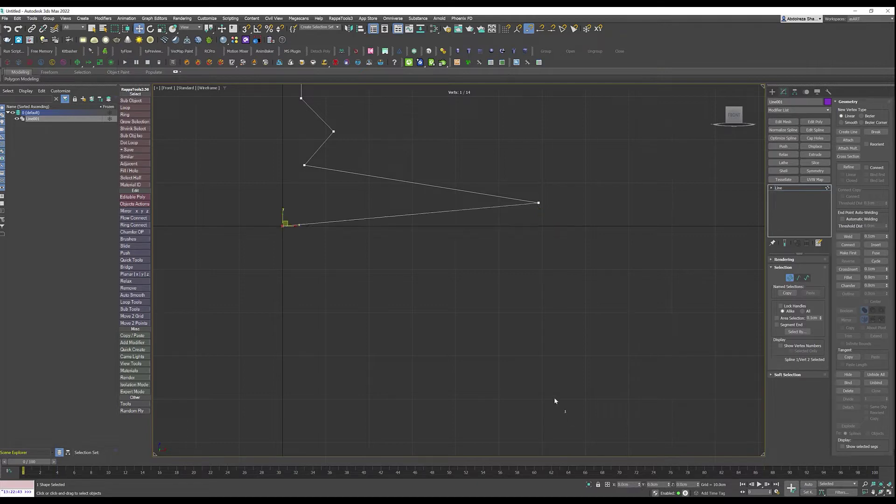
{"action": "left_click", "coordinate": [12, 29]}
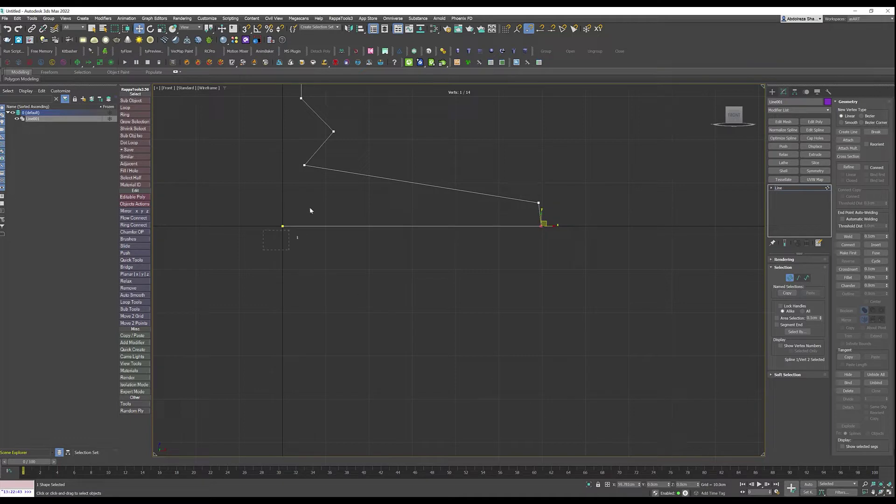
{"action": "left_click_drag", "start_coordinate": [310, 210], "coordinate": [311, 210]}
{"action": "middle_click_drag", "start_coordinate": [570, 322], "coordinate": [584, 374]}
{"action": "scroll", "coordinate": [550, 368], "scroll_direction": "down", "scroll_amount": 5}
{"action": "middle_click_drag", "start_coordinate": [545, 294], "coordinate": [488, 286]}
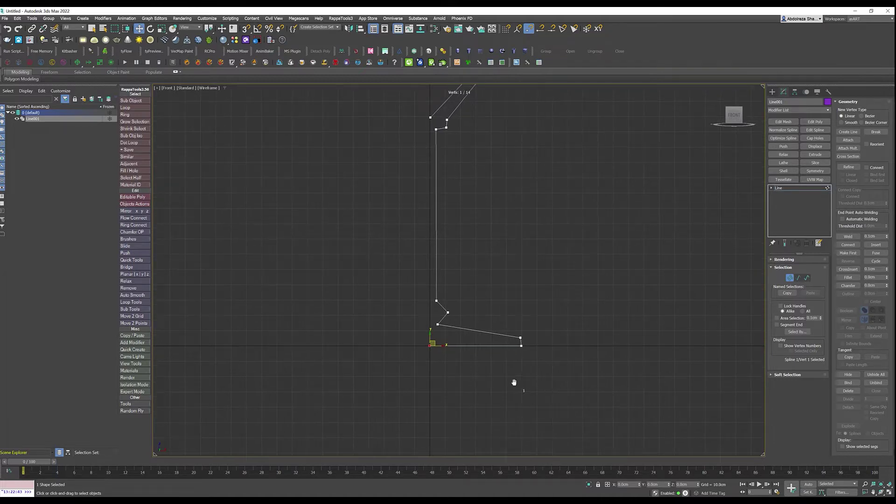
{"action": "middle_click_drag", "start_coordinate": [513, 382], "coordinate": [505, 383]}
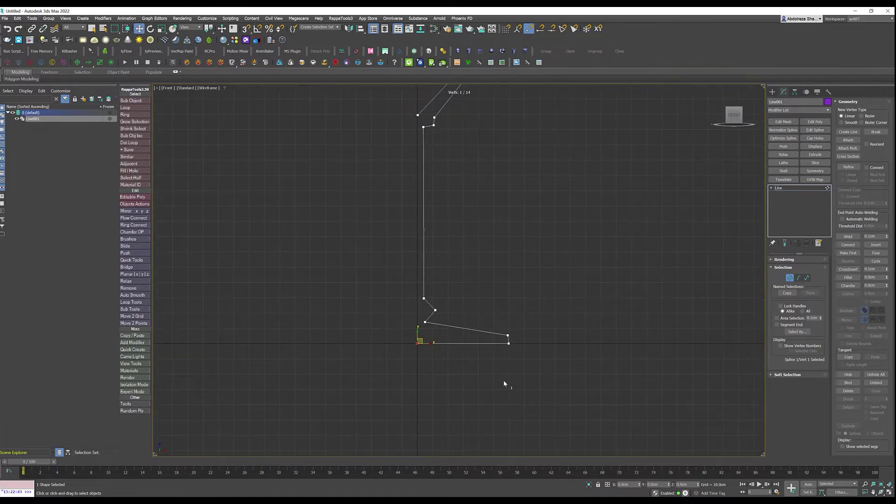
Step: Fillet the lower-right base corners and round the zig-zag vertices into a curve
{"action": "left_click", "coordinate": [850, 277]}
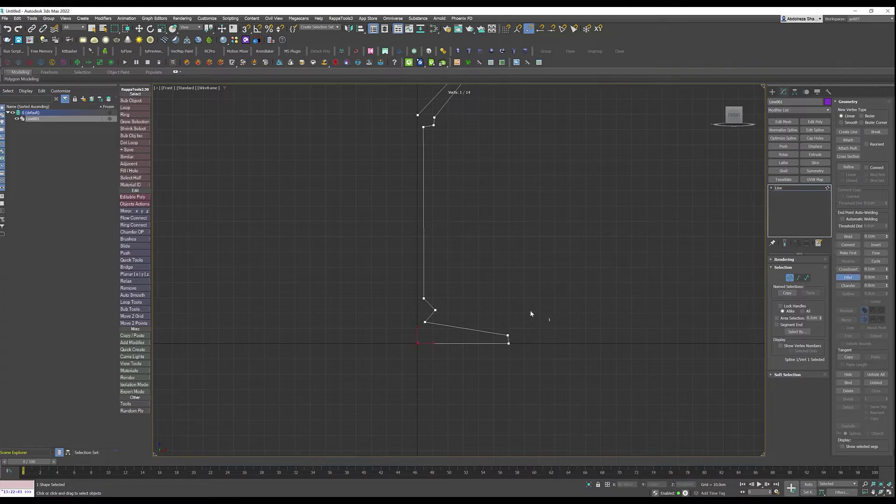
{"action": "left_click_drag", "start_coordinate": [497, 319], "coordinate": [539, 371]}
{"action": "left_click_drag", "start_coordinate": [507, 343], "coordinate": [518, 320]}
{"action": "middle_click_drag", "start_coordinate": [485, 306], "coordinate": [492, 316]}
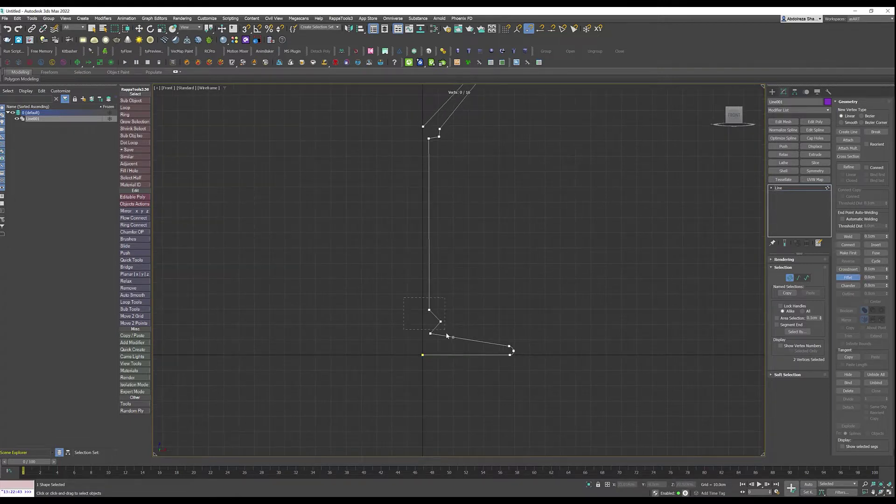
{"action": "left_click_drag", "start_coordinate": [441, 322], "coordinate": [451, 279]}
{"action": "middle_click_drag", "start_coordinate": [488, 186], "coordinate": [450, 292]}
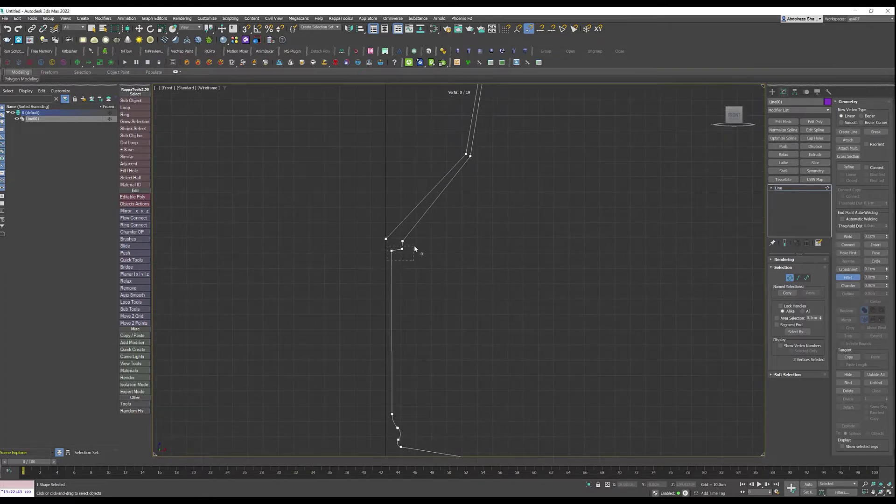
Step: Fillet the upper-left, top and middle corners, making the middle one a wide curve
{"action": "left_click_drag", "start_coordinate": [415, 246], "coordinate": [417, 244]}
{"action": "left_click_drag", "start_coordinate": [402, 247], "coordinate": [412, 229]}
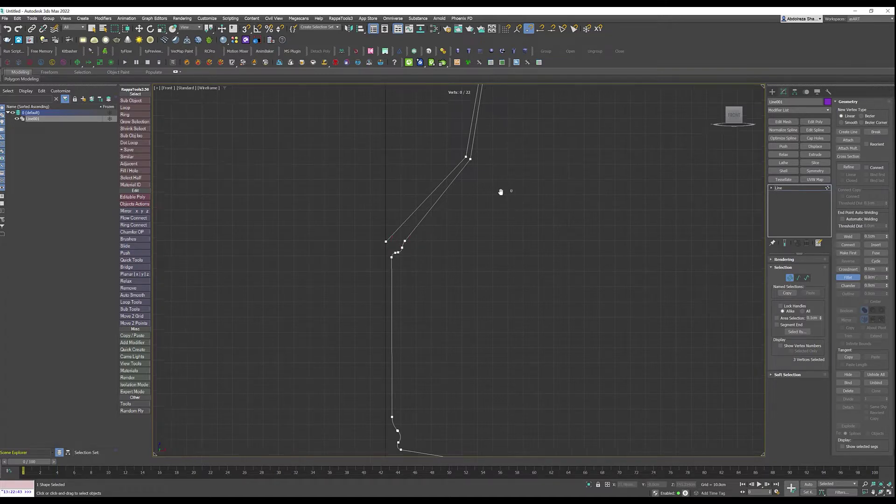
{"action": "middle_click_drag", "start_coordinate": [496, 202], "coordinate": [444, 252]}
{"action": "left_click_drag", "start_coordinate": [458, 197], "coordinate": [432, 139]}
{"action": "middle_click_drag", "start_coordinate": [449, 300], "coordinate": [471, 248]}
{"action": "left_click_drag", "start_coordinate": [394, 262], "coordinate": [452, 315]}
{"action": "left_click_drag", "start_coordinate": [419, 284], "coordinate": [533, 95]}
{"action": "middle_click_drag", "start_coordinate": [461, 326], "coordinate": [529, 228]}
Step: Raise vertex 26 slightly and shift vertex 25 to the right
{"action": "key", "text": "w"}
{"action": "left_click", "coordinate": [400, 267]}
{"action": "scroll", "coordinate": [401, 260], "scroll_direction": "up", "scroll_amount": 3}
{"action": "scroll", "coordinate": [482, 348], "scroll_direction": "up", "scroll_amount": 2}
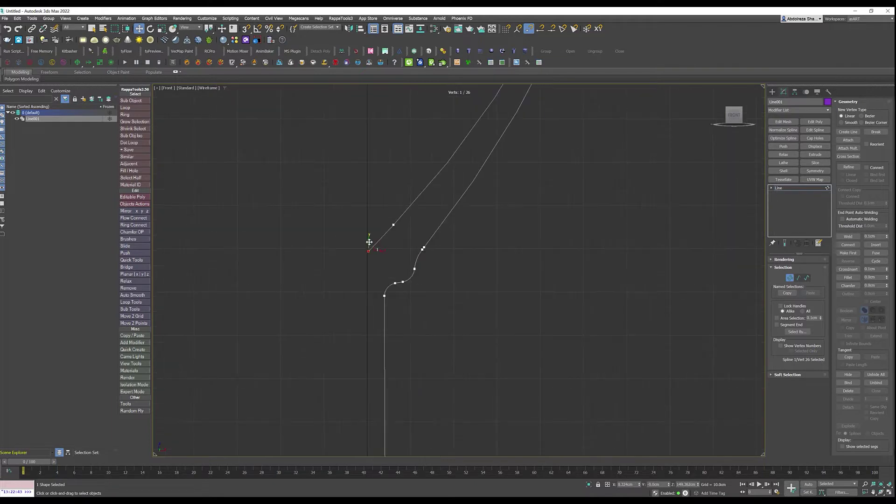
{"action": "left_click_drag", "start_coordinate": [369, 241], "coordinate": [444, 235]}
{"action": "left_click", "coordinate": [394, 224]}
Step: Adjust the Bezier tangent to curve the bowl wall outward, then select the left-end and bottom-left vertices
{"action": "middle_click_drag", "start_coordinate": [443, 235], "coordinate": [450, 340]}
{"action": "middle_click_drag", "start_coordinate": [537, 209], "coordinate": [528, 314]}
{"action": "left_click_drag", "start_coordinate": [514, 279], "coordinate": [499, 260]}
{"action": "scroll", "coordinate": [509, 264], "scroll_direction": "down", "scroll_amount": 5}
{"action": "middle_click_drag", "start_coordinate": [550, 387], "coordinate": [541, 307]}
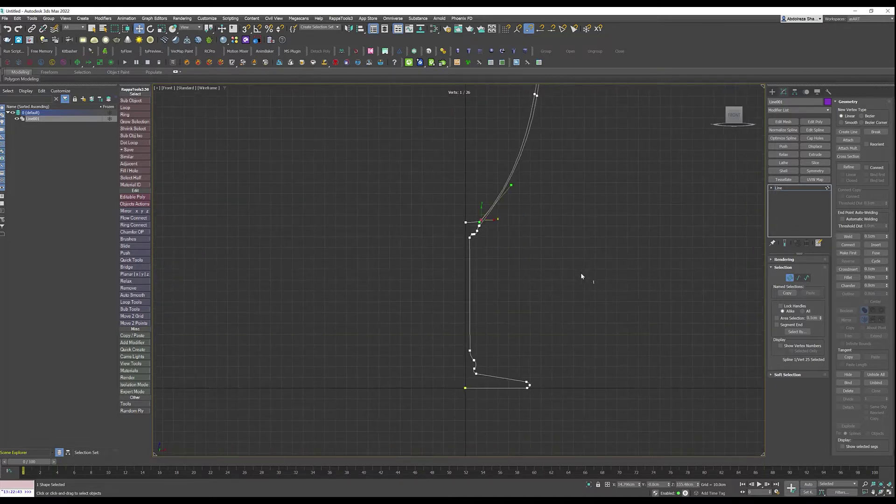
{"action": "left_click_drag", "start_coordinate": [469, 226], "coordinate": [469, 227]}
{"action": "middle_click_drag", "start_coordinate": [556, 420], "coordinate": [558, 394]}
{"action": "left_click", "coordinate": [466, 363]}
{"action": "scroll", "coordinate": [606, 318], "scroll_direction": "down", "scroll_amount": 4}
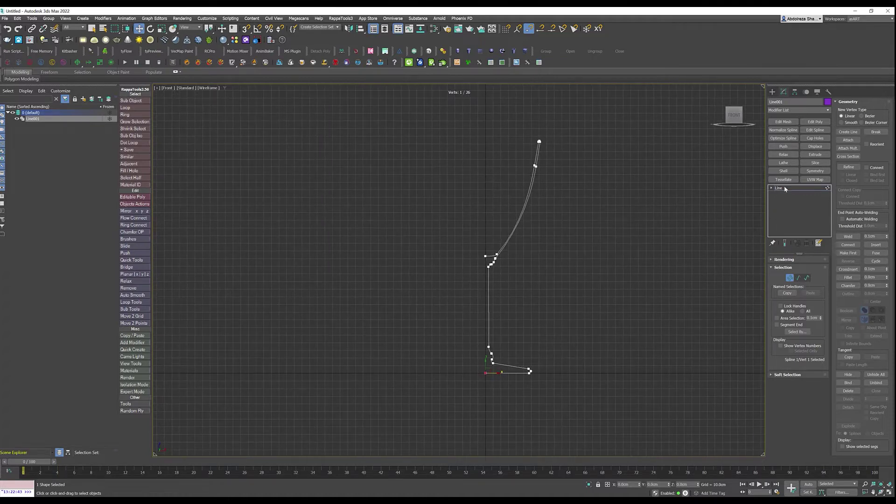
Step: With Affect Pivot Only and snapping, move Line001's pivot onto the profile's base axis
{"action": "left_click", "coordinate": [779, 188]}
{"action": "left_click", "coordinate": [795, 91]}
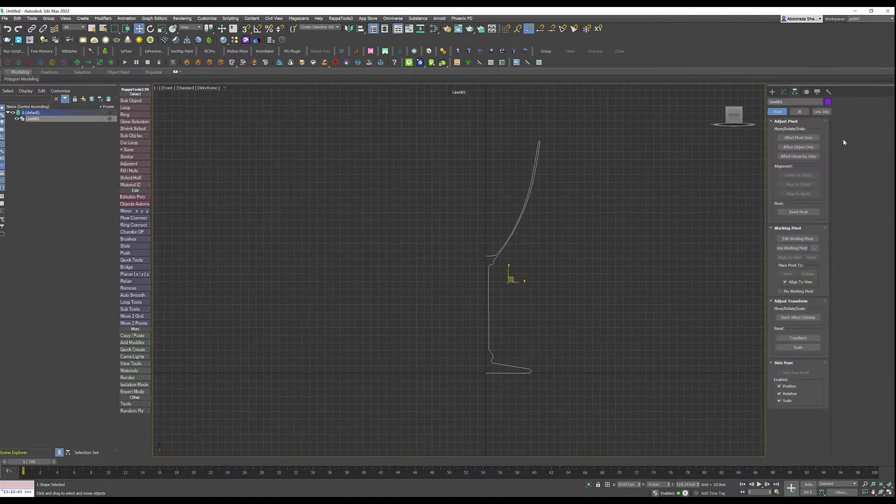
{"action": "left_click", "coordinate": [798, 137]}
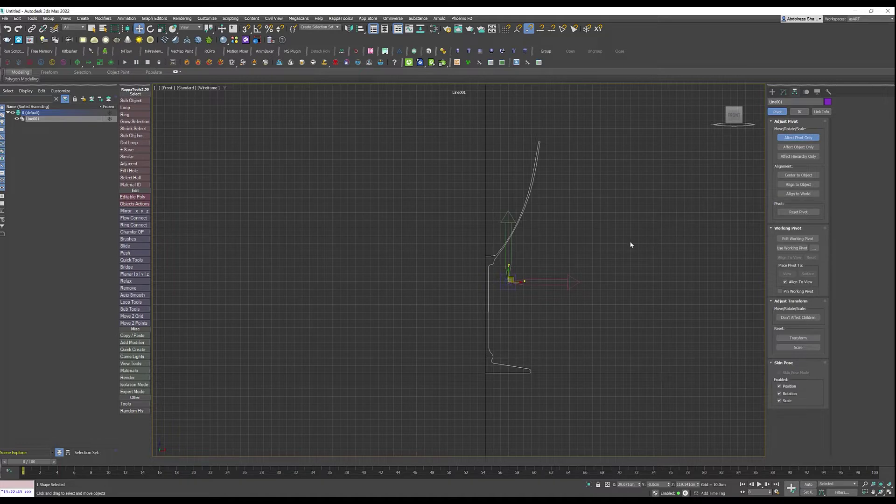
{"action": "key", "text": "s"}
{"action": "left_click_drag", "start_coordinate": [508, 281], "coordinate": [486, 373]}
Step: Apply a Lathe modifier to spin the profile into a wine glass and recenter it
{"action": "left_click", "coordinate": [783, 91]}
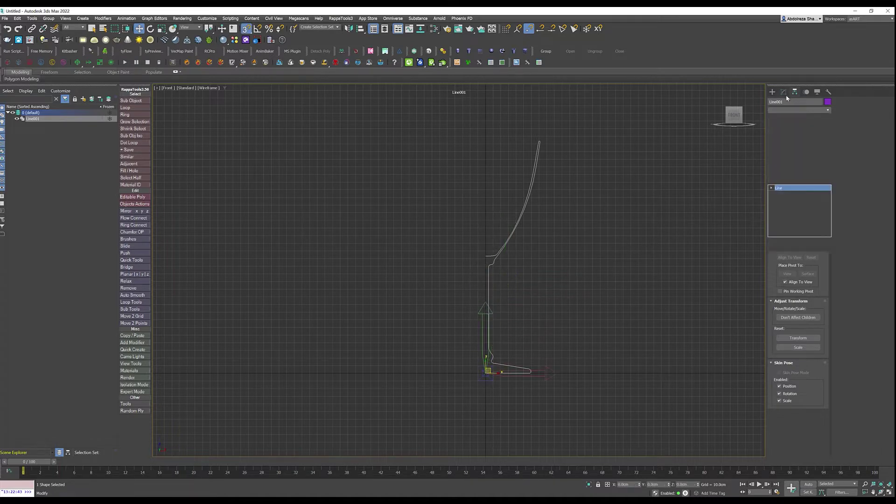
{"action": "left_click", "coordinate": [783, 163]}
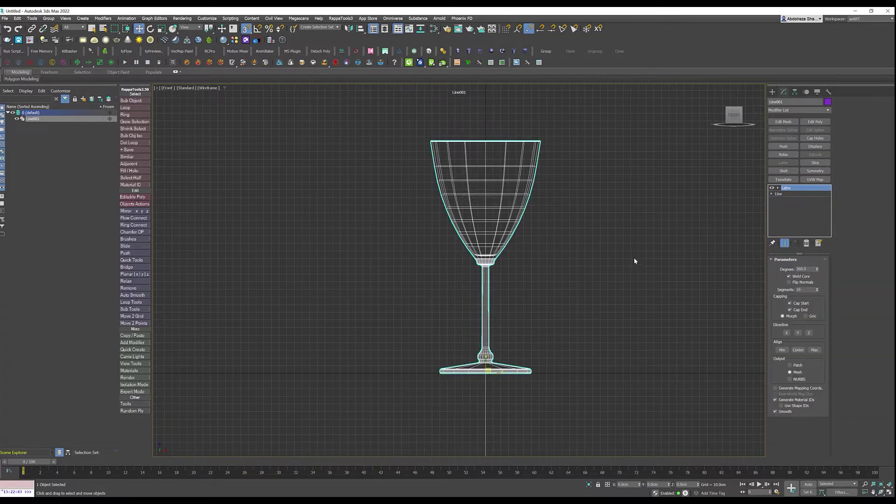
{"action": "middle_click_drag", "start_coordinate": [634, 258], "coordinate": [594, 261]}
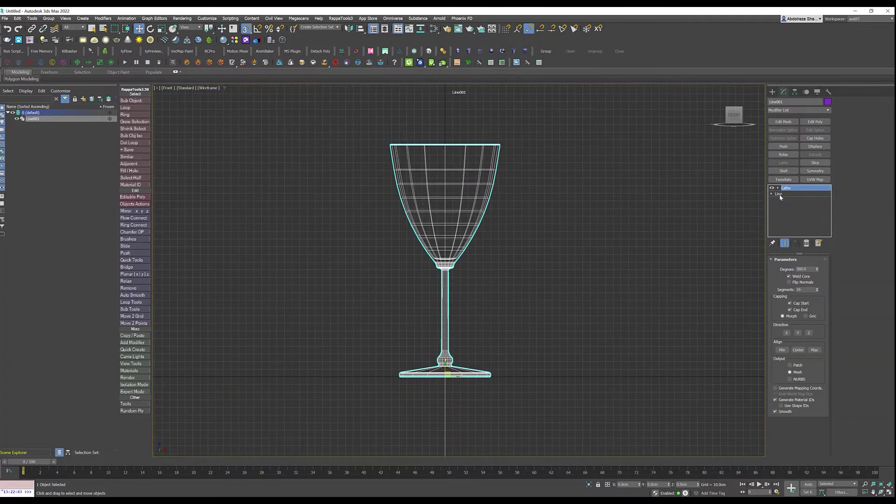
Step: With snapping off, pull Line001's rim vertices inward and move two of them down below the Lathe
{"action": "left_click", "coordinate": [778, 193]}
{"action": "key", "text": "1"}
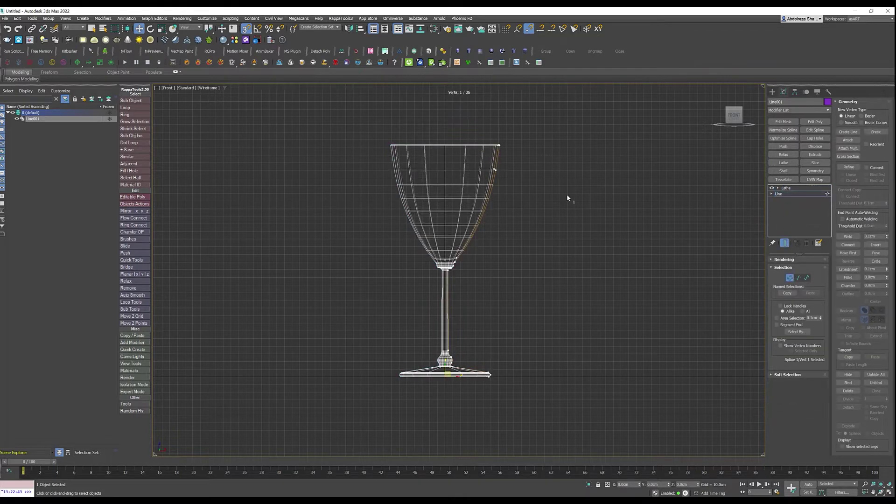
{"action": "key", "text": "s"}
{"action": "left_click_drag", "start_coordinate": [485, 156], "coordinate": [507, 164]}
{"action": "scroll", "coordinate": [510, 180], "scroll_direction": "up", "scroll_amount": 5}
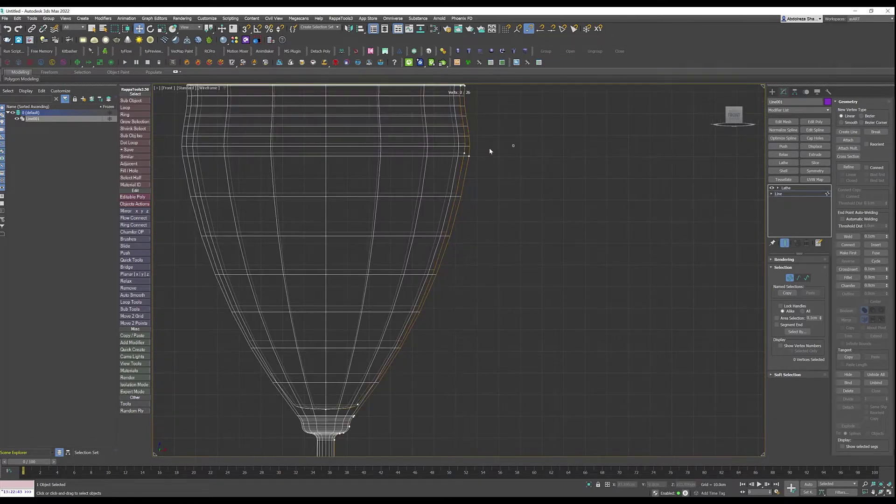
{"action": "left_click_drag", "start_coordinate": [469, 145], "coordinate": [484, 203]}
{"action": "scroll", "coordinate": [598, 210], "scroll_direction": "down", "scroll_amount": 6}
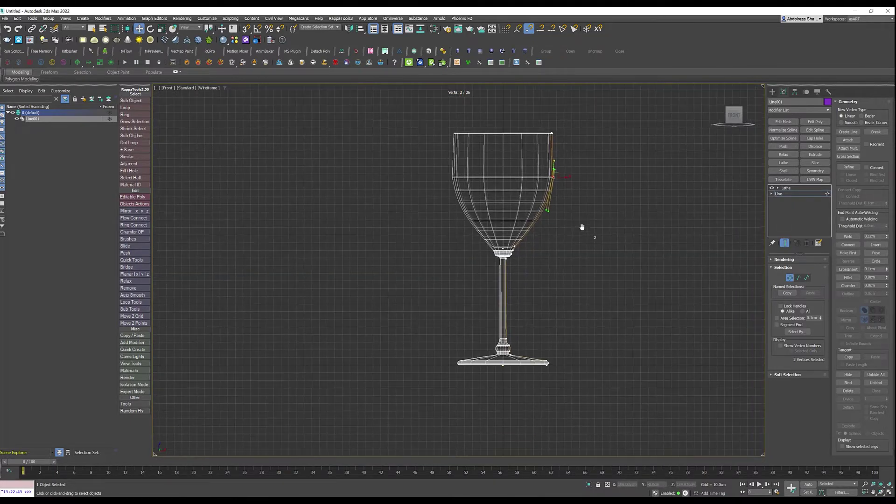
{"action": "middle_click_drag", "start_coordinate": [581, 227], "coordinate": [554, 233]}
{"action": "left_click", "coordinate": [788, 193]}
Step: Add TurboSmooth from the Modifier List on top of the Lathe
{"action": "left_click", "coordinate": [788, 188]}
{"action": "left_click", "coordinate": [798, 110]}
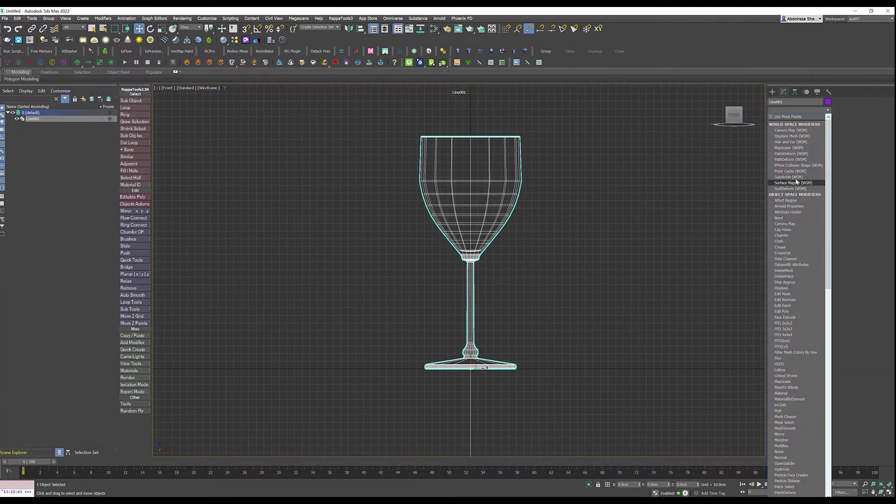
{"action": "key", "text": "t"}
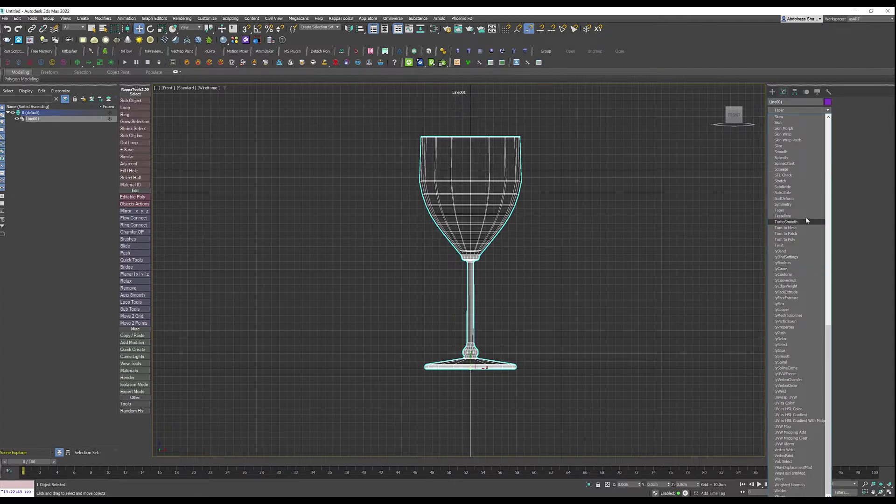
{"action": "left_click", "coordinate": [793, 221]}
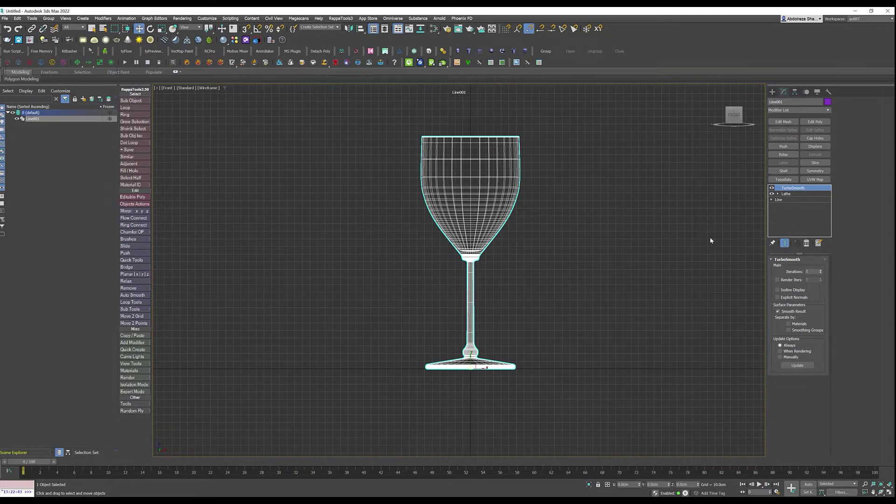
Step: Scale the glass uniformly, checking Measure, to about 6.38 cm wide and 15.08 cm tall
{"action": "left_click", "coordinate": [828, 91]}
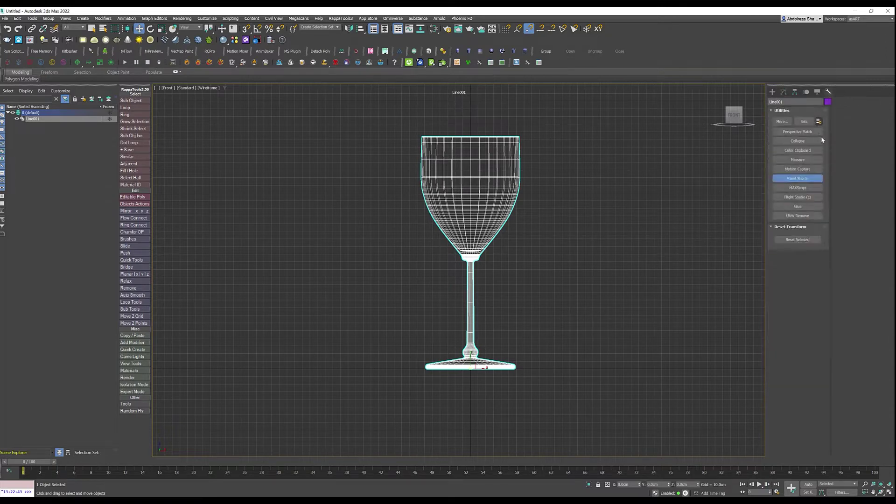
{"action": "left_click", "coordinate": [798, 160]}
{"action": "scroll", "coordinate": [555, 266], "scroll_direction": "down", "scroll_amount": 3}
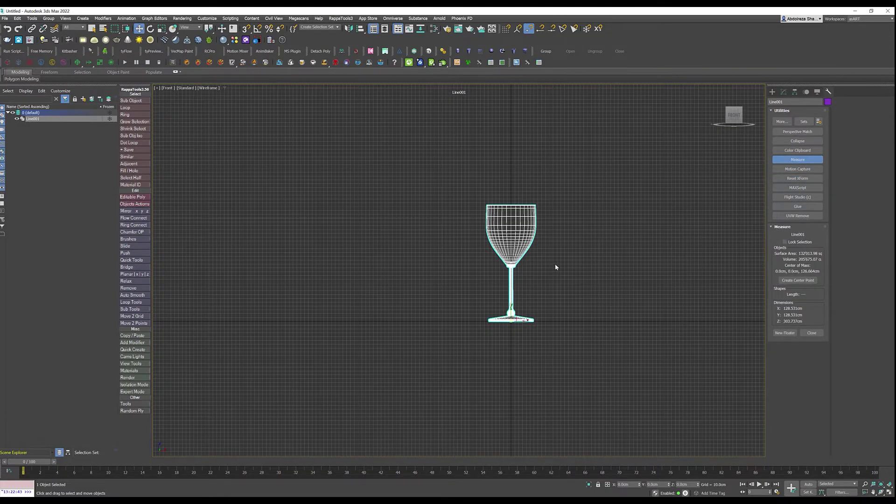
{"action": "key", "text": "r"}
{"action": "left_click_drag", "start_coordinate": [540, 311], "coordinate": [354, 457]}
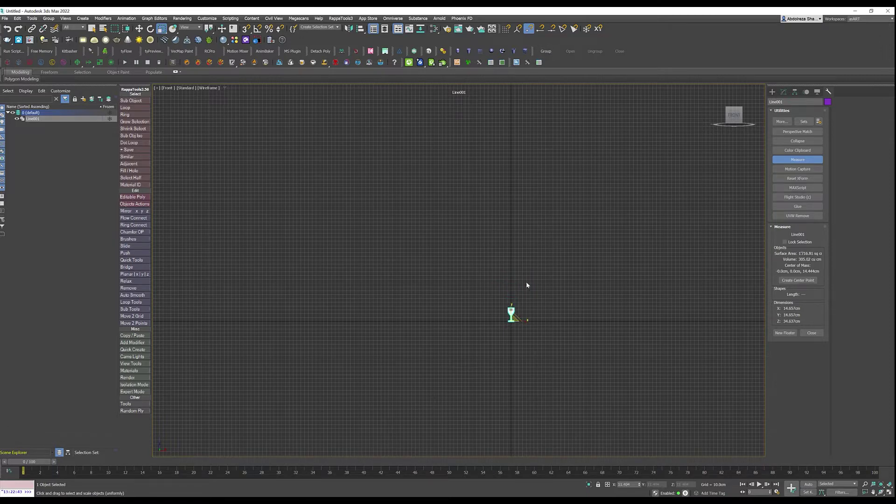
{"action": "scroll", "coordinate": [529, 291], "scroll_direction": "up", "scroll_amount": 5}
{"action": "middle_click_drag", "start_coordinate": [512, 304], "coordinate": [533, 277]}
{"action": "scroll", "coordinate": [530, 236], "scroll_direction": "up", "scroll_amount": 4}
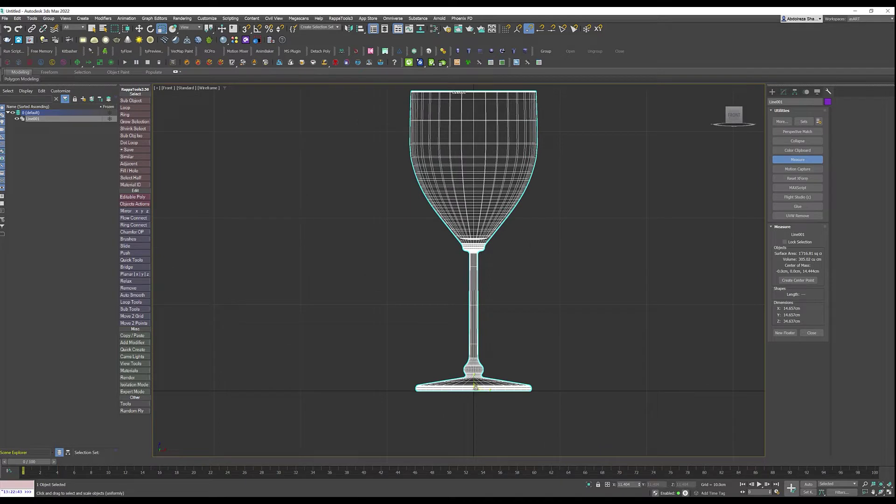
{"action": "left_click_drag", "start_coordinate": [474, 386], "coordinate": [455, 419]}
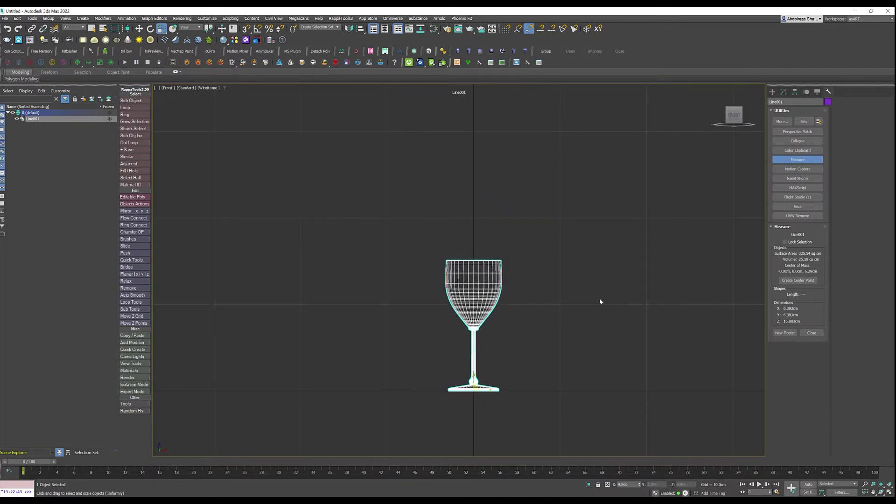
Step: Reset the glass's transform with Reset XForm and collapse the whole stack to an editable mesh
{"action": "scroll", "coordinate": [599, 297], "scroll_direction": "down", "scroll_amount": 3}
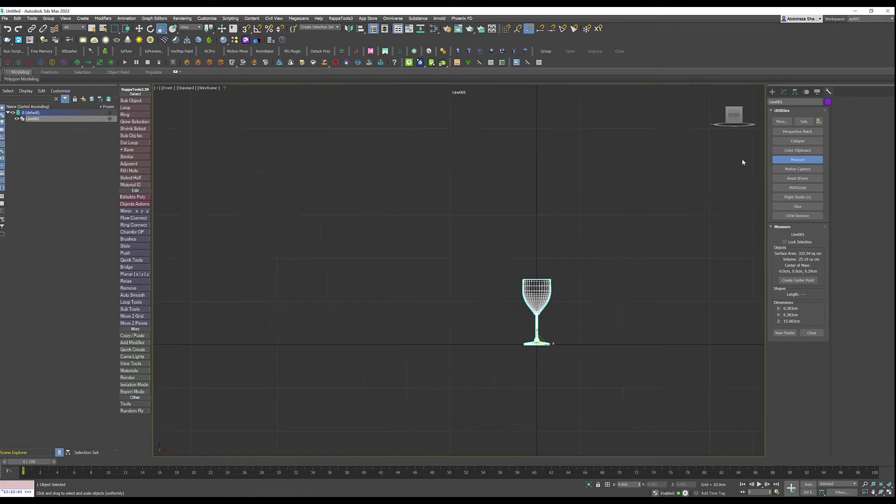
{"action": "left_click", "coordinate": [797, 179]}
{"action": "left_click", "coordinate": [799, 239]}
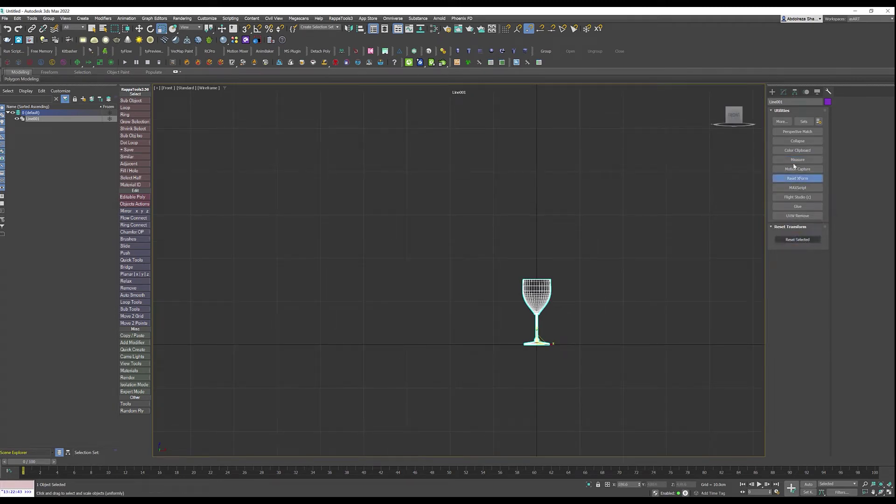
{"action": "right_click", "coordinate": [803, 188]}
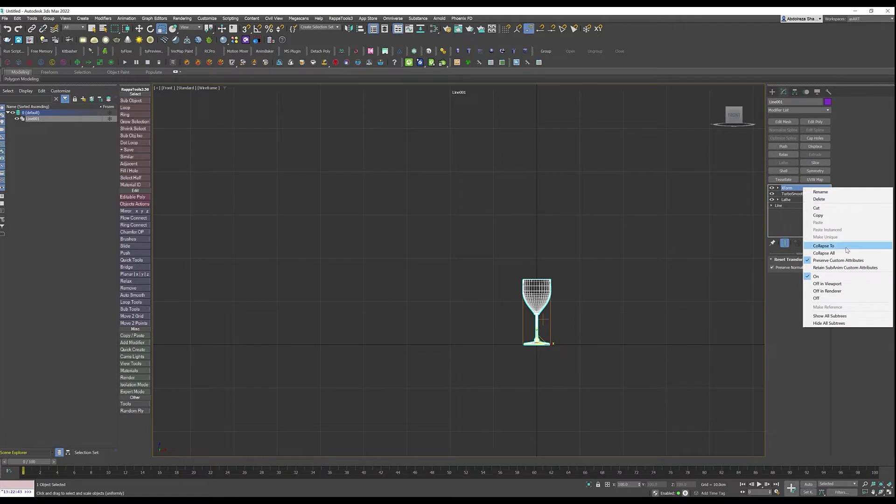
{"action": "left_click", "coordinate": [823, 253]}
{"action": "left_click", "coordinate": [480, 278]}
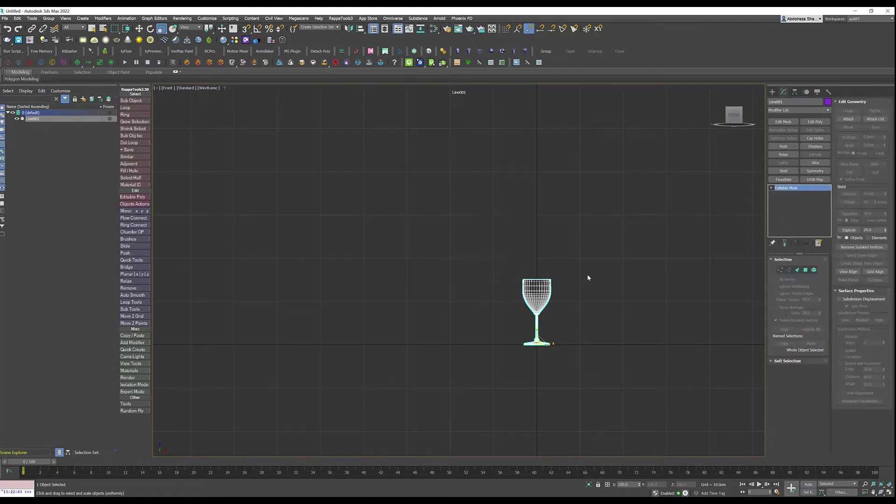
Step: Add a new TurboSmooth modifier on top of the collapsed mesh
{"action": "left_click", "coordinate": [799, 110]}
{"action": "key", "text": "t"}
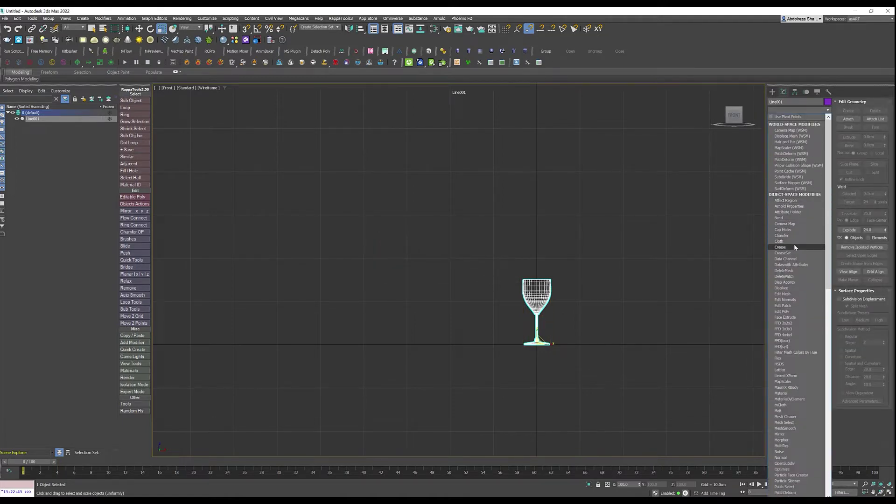
{"action": "left_click", "coordinate": [788, 221]}
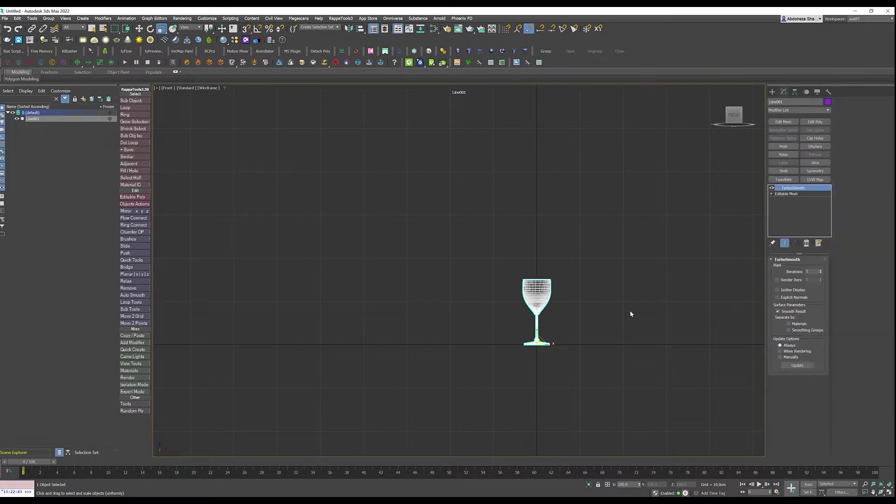
{"action": "middle_click_drag", "start_coordinate": [630, 310], "coordinate": [540, 316]}
Step: Return to four viewports, frame the glass, and rename Line001 to 'Glas'
{"action": "left_click", "coordinate": [888, 494]}
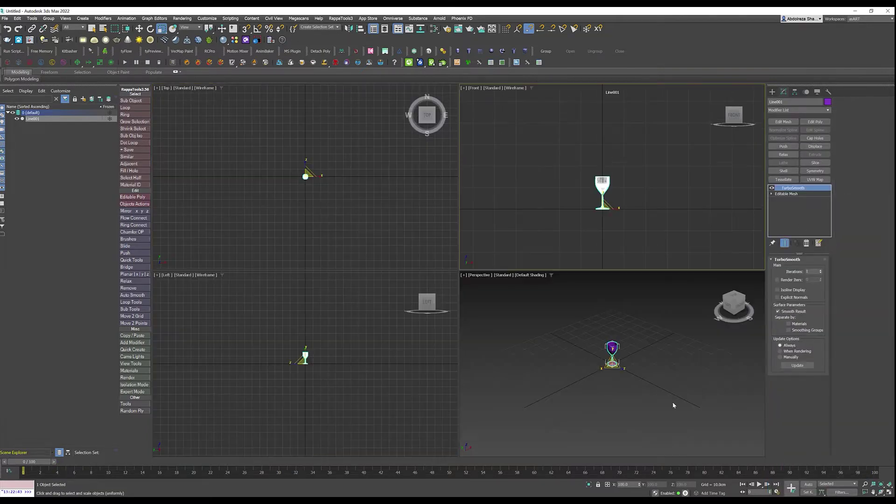
{"action": "scroll", "coordinate": [617, 376], "scroll_direction": "up", "scroll_amount": 5}
{"action": "key", "text": "z"}
{"action": "middle_click_drag", "start_coordinate": [625, 446], "coordinate": [628, 450]}
{"action": "middle_click_drag", "start_coordinate": [628, 399], "coordinate": [544, 366], "text": "alt"}
{"action": "middle_click_drag", "start_coordinate": [327, 241], "coordinate": [322, 210]}
{"action": "scroll", "coordinate": [322, 210], "scroll_direction": "up", "scroll_amount": 3}
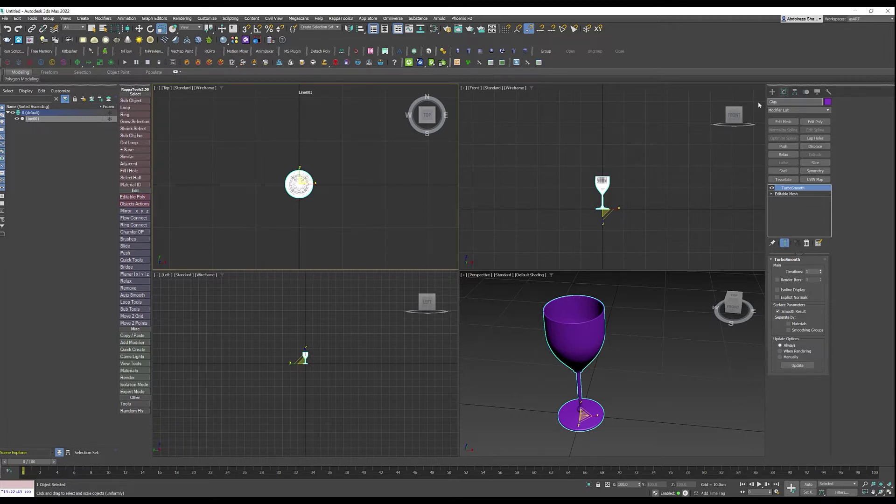
{"action": "type", "text": "las"}
{"action": "middle_click_drag", "start_coordinate": [342, 170], "coordinate": [336, 173]}
{"action": "left_click", "coordinate": [370, 152]}
Step: Create a small cylinder beside the glass in the Top view
{"action": "key", "text": "c"}
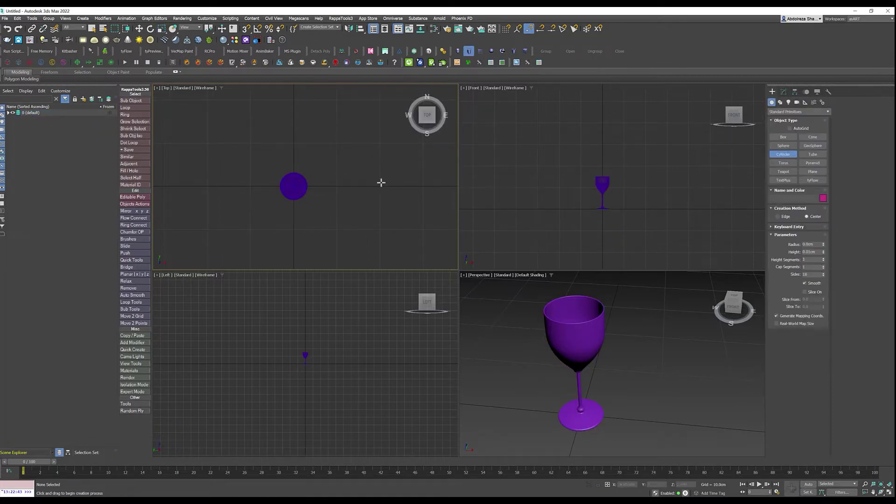
{"action": "scroll", "coordinate": [316, 188], "scroll_direction": "up", "scroll_amount": 4}
{"action": "scroll", "coordinate": [316, 188], "scroll_direction": "up", "scroll_amount": 2}
{"action": "left_click_drag", "start_coordinate": [307, 186], "coordinate": [313, 187]}
{"action": "left_click", "coordinate": [312, 187]}
{"action": "left_click", "coordinate": [311, 151]}
{"action": "key", "text": "r"}
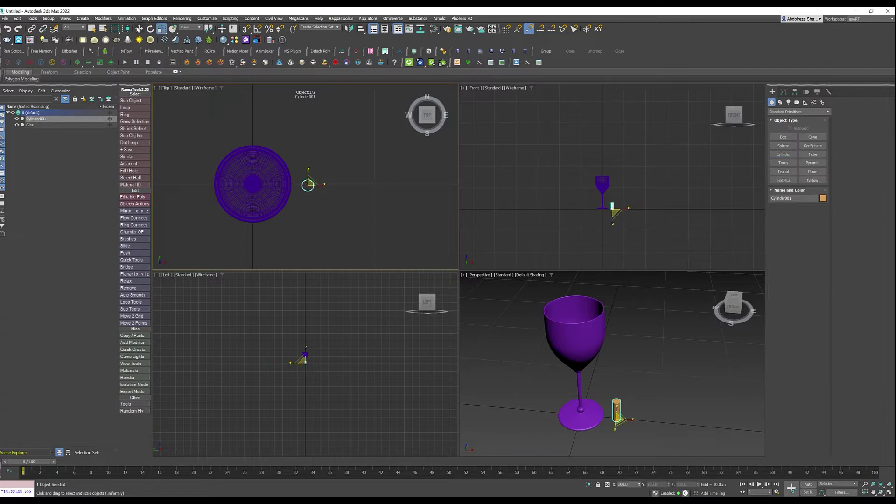
Step: Zero the cylinder's X and Y positions and lift it above the glass
{"action": "left_click", "coordinate": [139, 28]}
{"action": "right_click", "coordinate": [668, 484]}
{"action": "right_click", "coordinate": [639, 484]}
{"action": "scroll", "coordinate": [627, 262], "scroll_direction": "up", "scroll_amount": 4}
{"action": "middle_click_drag", "start_coordinate": [587, 148], "coordinate": [626, 254]}
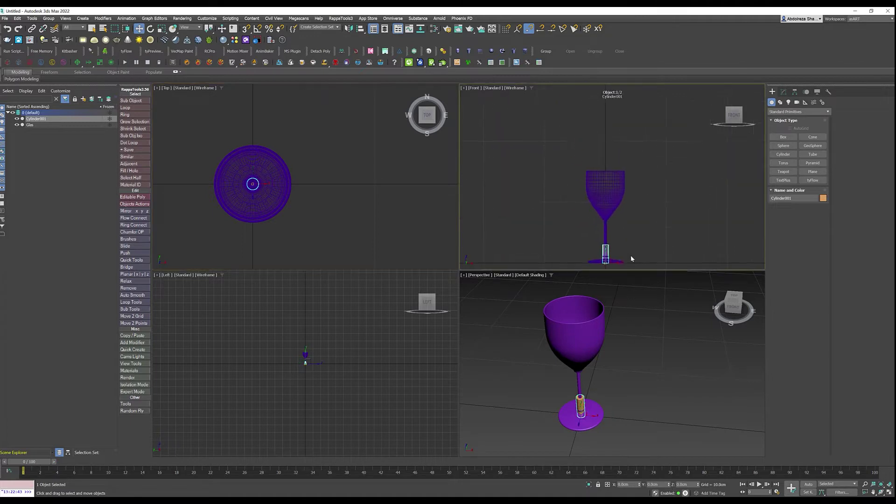
{"action": "left_click_drag", "start_coordinate": [605, 249], "coordinate": [604, 123]}
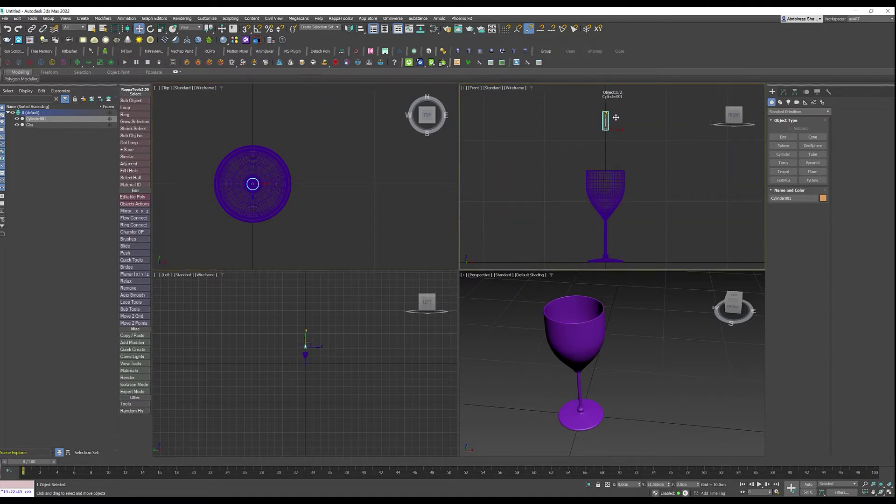
{"action": "middle_click_drag", "start_coordinate": [634, 159], "coordinate": [607, 165]}
Step: Tilt the cylinder about -54.55 degrees and nudge it slightly left
{"action": "key", "text": "e"}
{"action": "mouse_move", "coordinate": [584, 152]}
{"action": "left_mouse_down"}
{"action": "mouse_move", "coordinate": [589, 158]}
{"action": "mouse_move", "coordinate": [597, 143]}
{"action": "left_mouse_up"}
{"action": "key", "text": "w"}
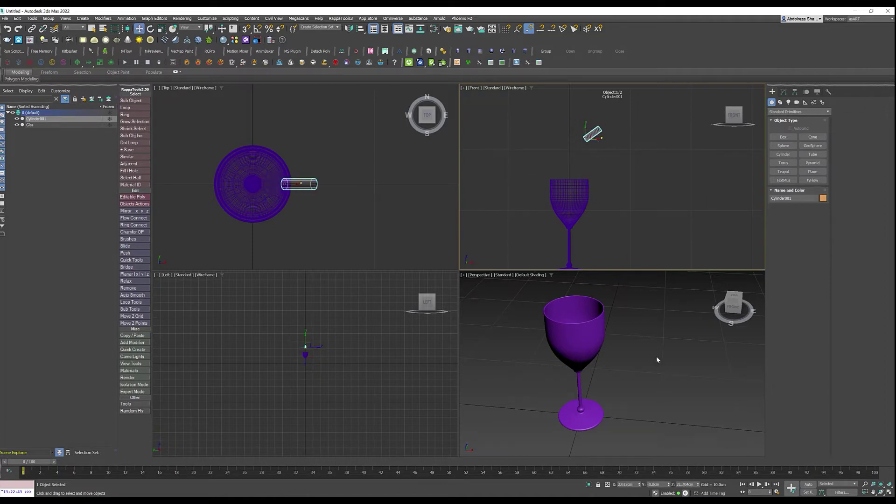
{"action": "middle_click_drag", "start_coordinate": [664, 376], "coordinate": [663, 359], "text": "alt"}
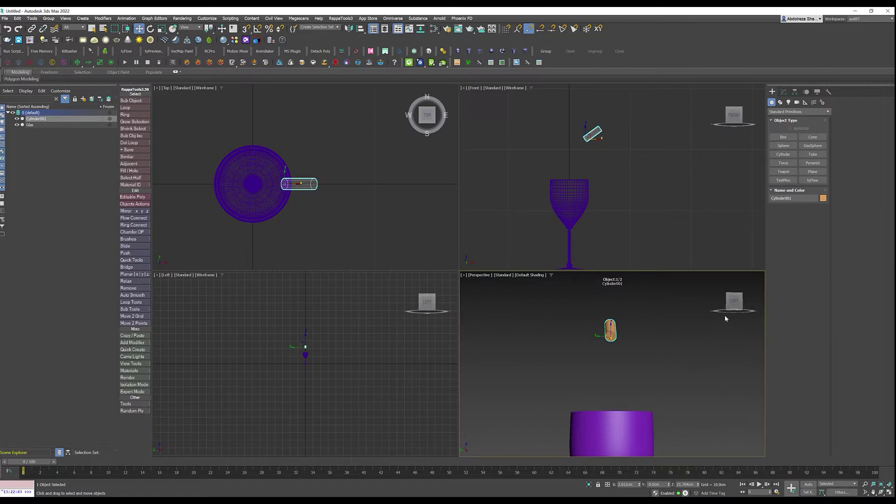
Step: Convert Cylinder001 to an Editable Poly
{"action": "left_click", "coordinate": [784, 93]}
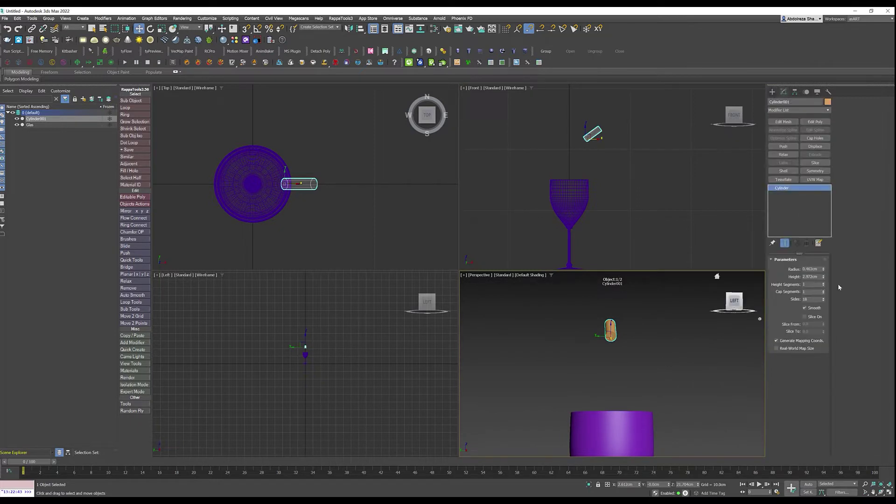
{"action": "right_click", "coordinate": [801, 200]}
{"action": "left_click", "coordinate": [822, 233]}
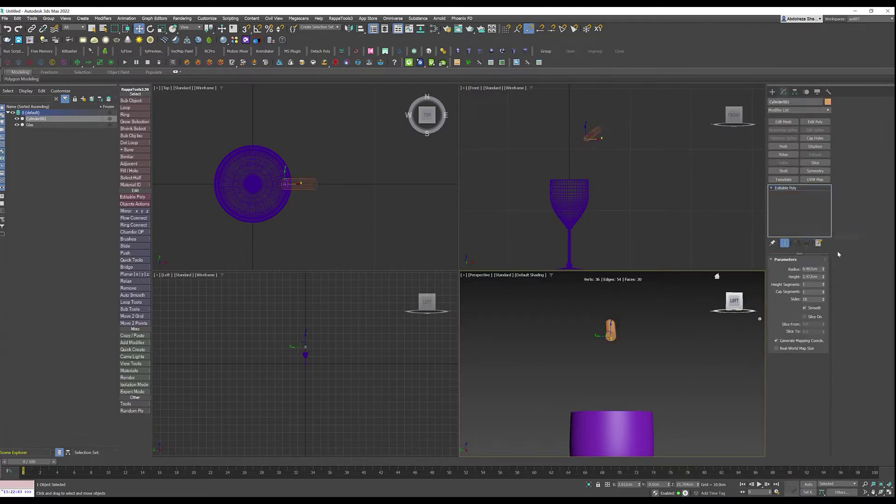
Step: Give the end-cap face one material ID and the inverted side faces another, then exit Polygon mode
{"action": "left_click", "coordinate": [805, 268]}
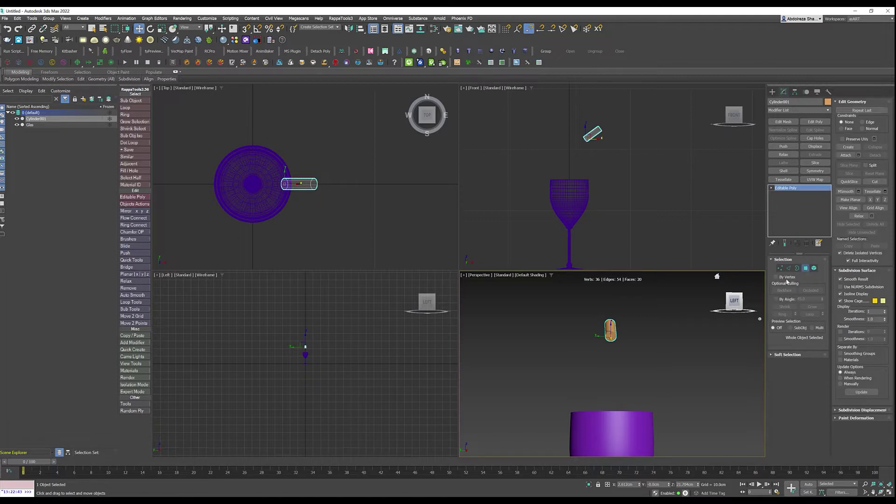
{"action": "left_click", "coordinate": [609, 335]}
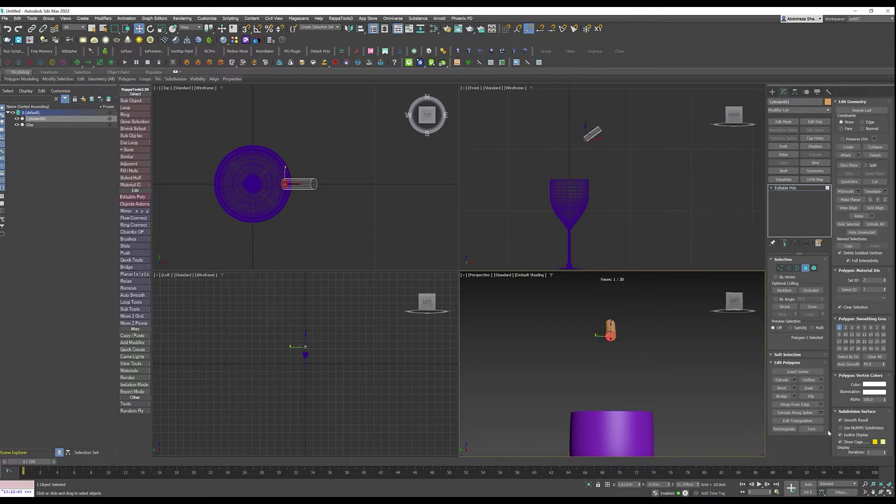
{"action": "left_click", "coordinate": [870, 280]}
{"action": "key", "text": "ctrl+i"}
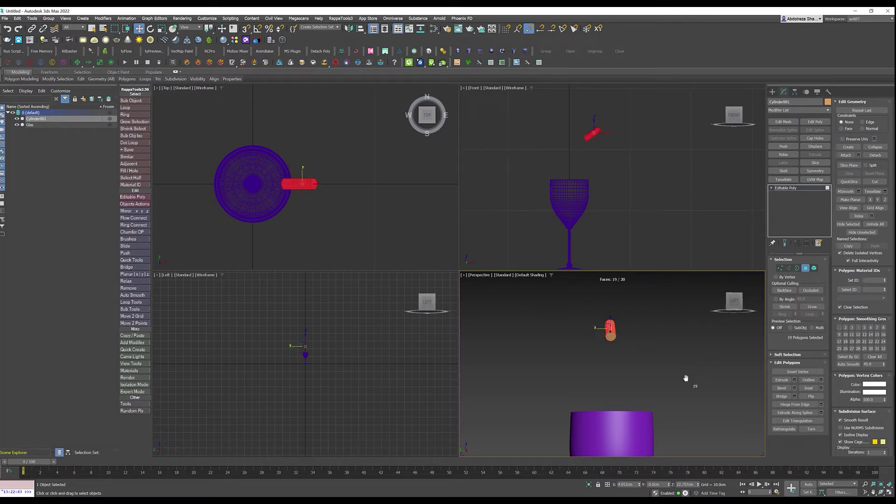
{"action": "left_click", "coordinate": [871, 280]}
{"action": "key", "text": "4"}
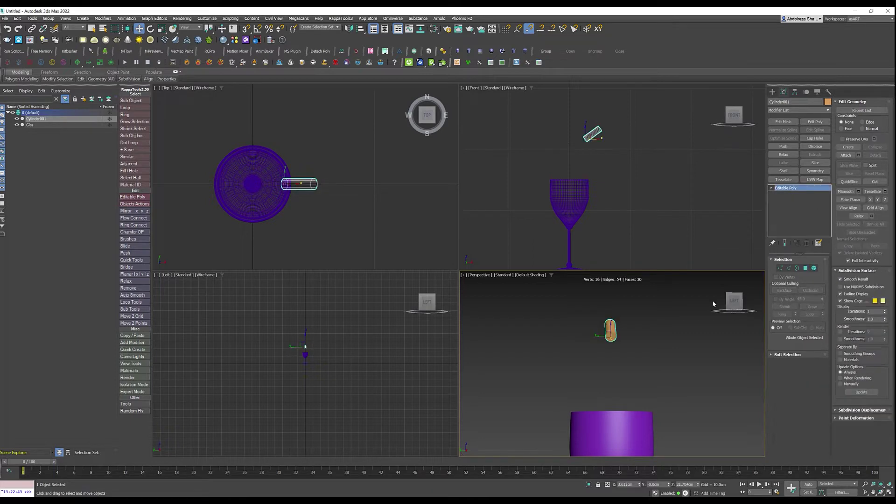
Step: Review Cylinder001's object properties and close the dialog with OK
{"action": "right_click", "coordinate": [594, 129]}
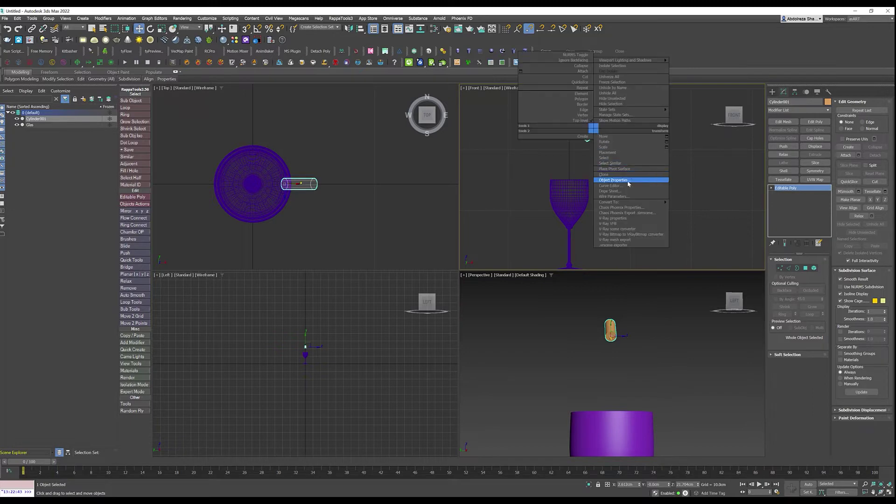
{"action": "left_click", "coordinate": [628, 184]}
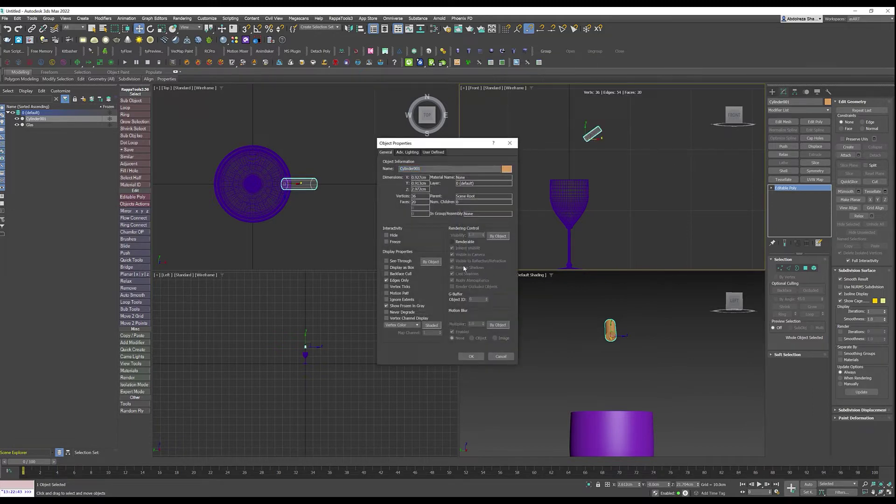
{"action": "left_click", "coordinate": [472, 356]}
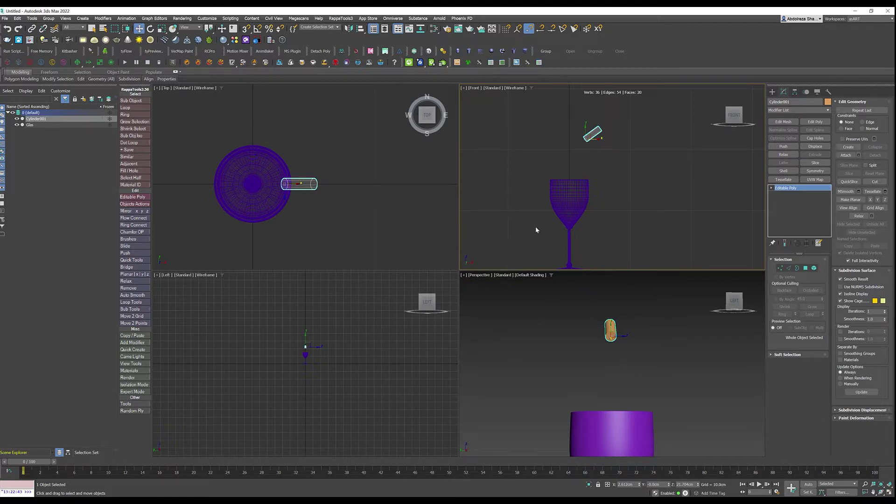
Step: Reframe the Front, Perspective and Top views around the goblet and deselect everything
{"action": "middle_click_drag", "start_coordinate": [630, 180], "coordinate": [655, 157]}
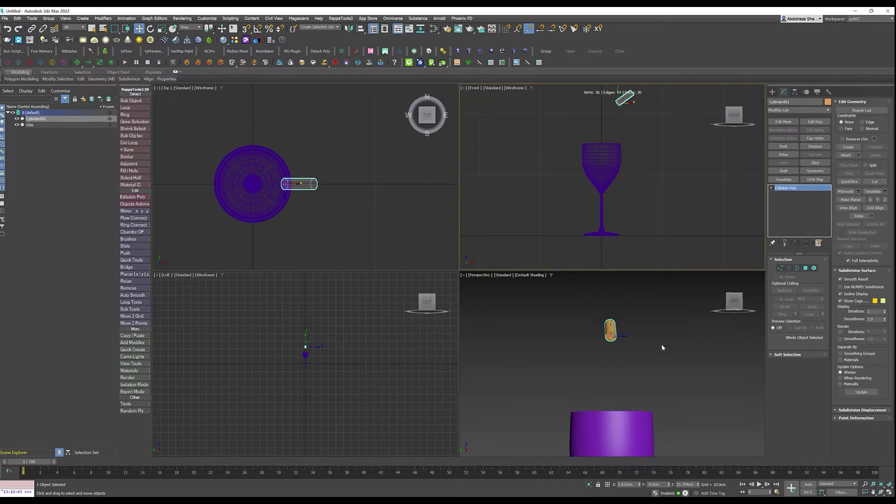
{"action": "mouse_move", "coordinate": [661, 343]}
{"action": "middle_mouse_down", "text": "alt"}
{"action": "mouse_move", "coordinate": [626, 356]}
{"action": "mouse_move", "coordinate": [626, 370]}
{"action": "mouse_move", "coordinate": [650, 343]}
{"action": "middle_mouse_up", "text": "alt"}
{"action": "scroll", "coordinate": [653, 345], "scroll_direction": "down", "scroll_amount": 5}
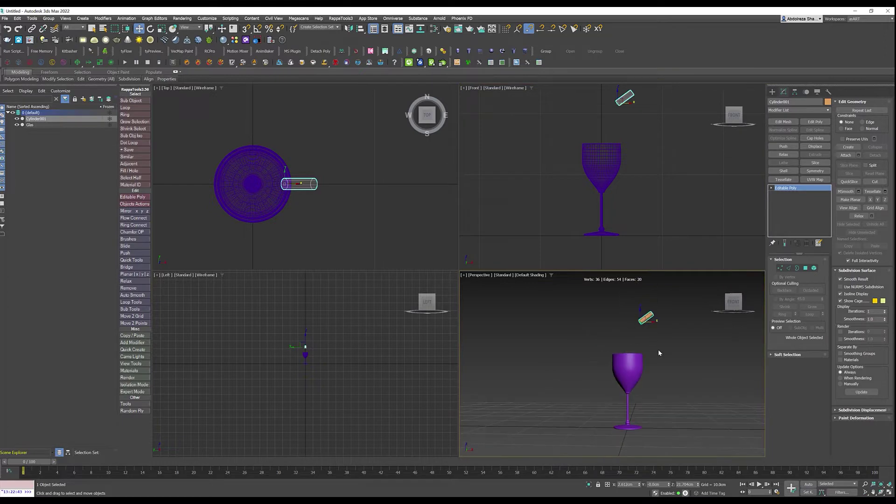
{"action": "left_click", "coordinate": [382, 264]}
{"action": "middle_click_drag", "start_coordinate": [382, 264], "coordinate": [453, 267]}
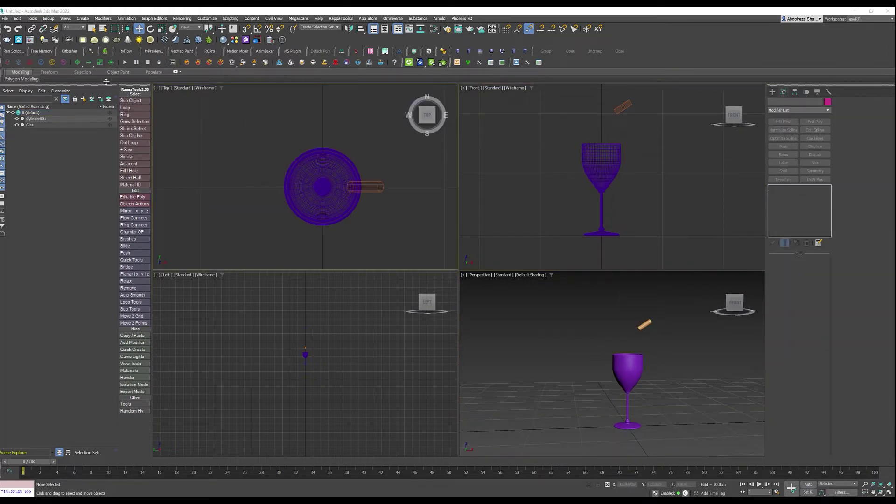
Step: Create a Phoenix LiquidSrc beside the glass in the Top viewport
{"action": "left_click", "coordinate": [41, 62]}
{"action": "left_click_drag", "start_coordinate": [214, 184], "coordinate": [229, 193]}
{"action": "left_click", "coordinate": [783, 92]}
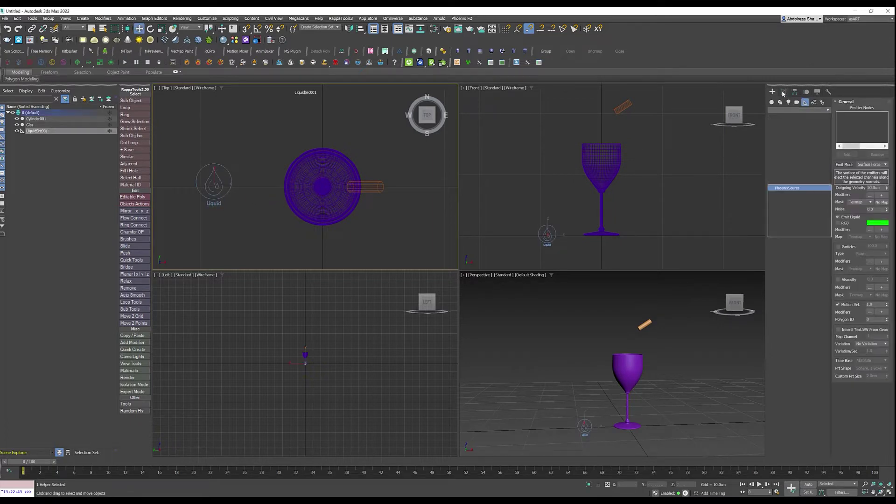
Step: Add an emitter node to LiquidSrc001 and set it to emit from polygon ID 1
{"action": "left_click", "coordinate": [782, 312]}
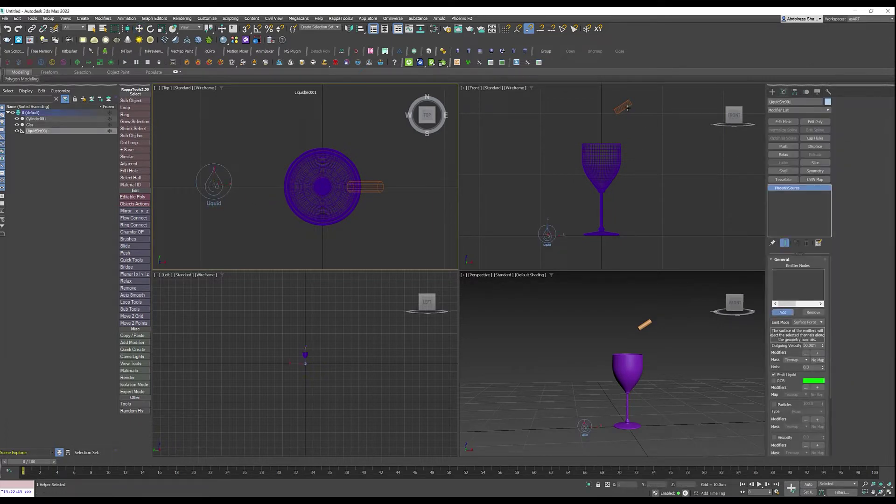
{"action": "right_click", "coordinate": [725, 247]}
{"action": "scroll", "coordinate": [831, 373], "scroll_direction": "down", "scroll_amount": 3}
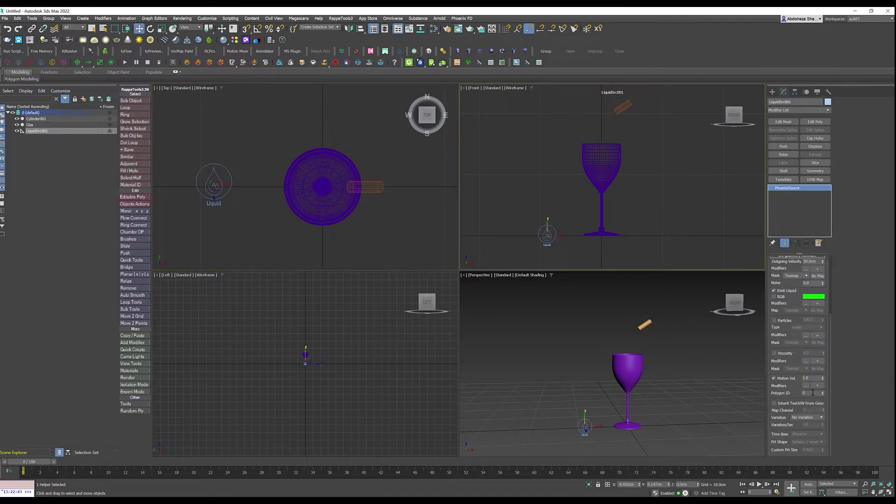
{"action": "left_click", "coordinate": [812, 392]}
{"action": "type", "text": "1"}
{"action": "middle_click_drag", "start_coordinate": [274, 146], "coordinate": [254, 139]}
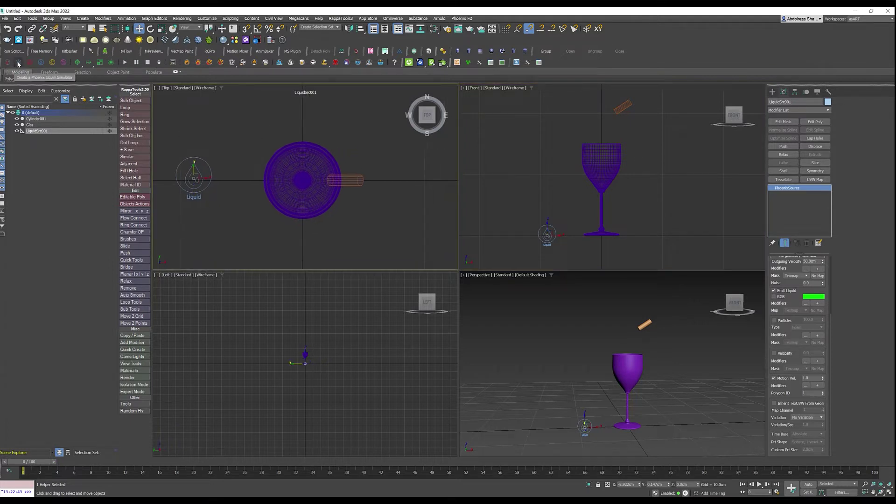
Step: Draw a Phoenix LiquidSim container around the glass, about 22 cm tall, centred at X/Y zero
{"action": "left_click_drag", "start_coordinate": [247, 135], "coordinate": [368, 224]}
{"action": "left_click", "coordinate": [367, 112]}
{"action": "left_click", "coordinate": [783, 92]}
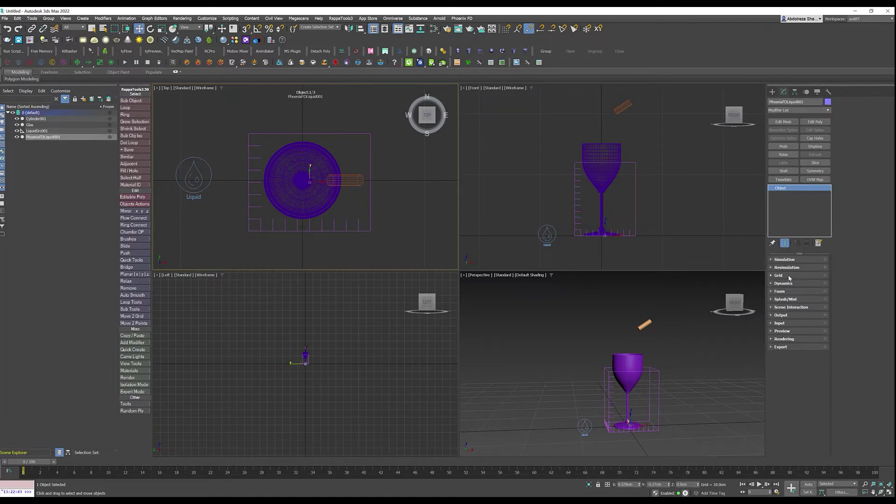
{"action": "left_click_drag", "start_coordinate": [822, 300], "coordinate": [822, 302]}
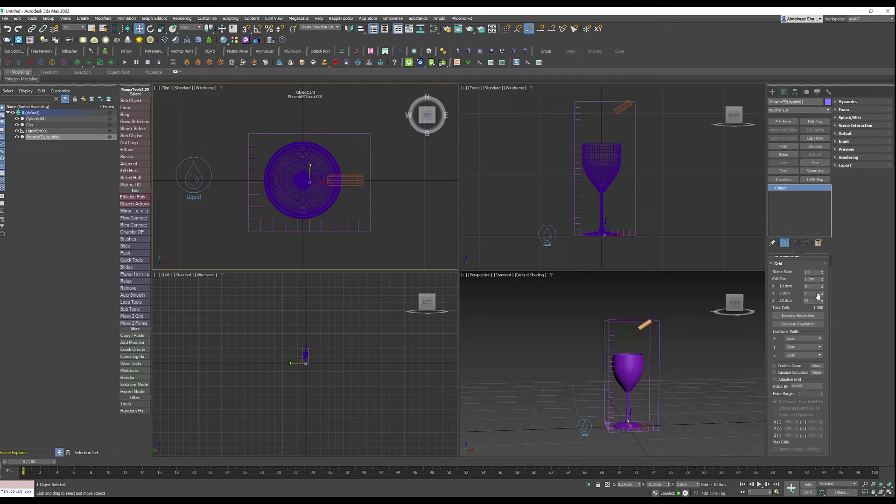
{"action": "right_click", "coordinate": [668, 485]}
{"action": "right_click", "coordinate": [640, 487]}
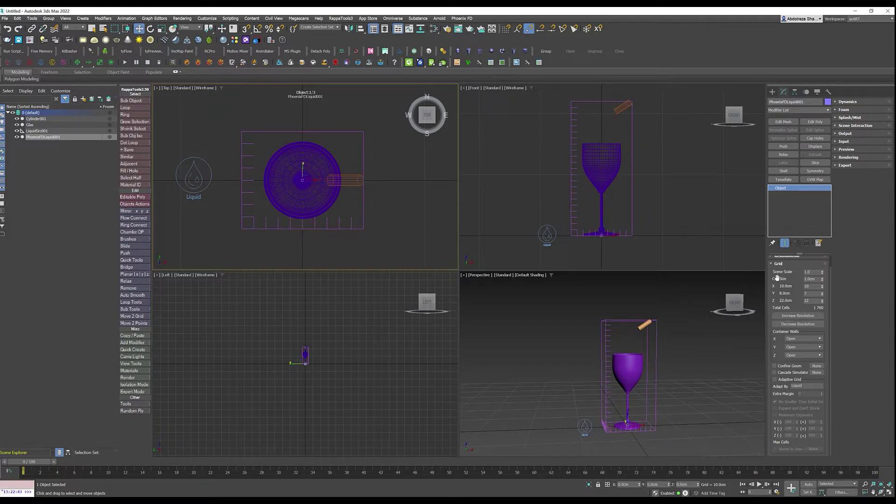
Step: Adjust the simulator grid resolution to 0.044 cm cells
{"action": "left_click", "coordinate": [798, 316]}
{"action": "left_click", "coordinate": [801, 317]}
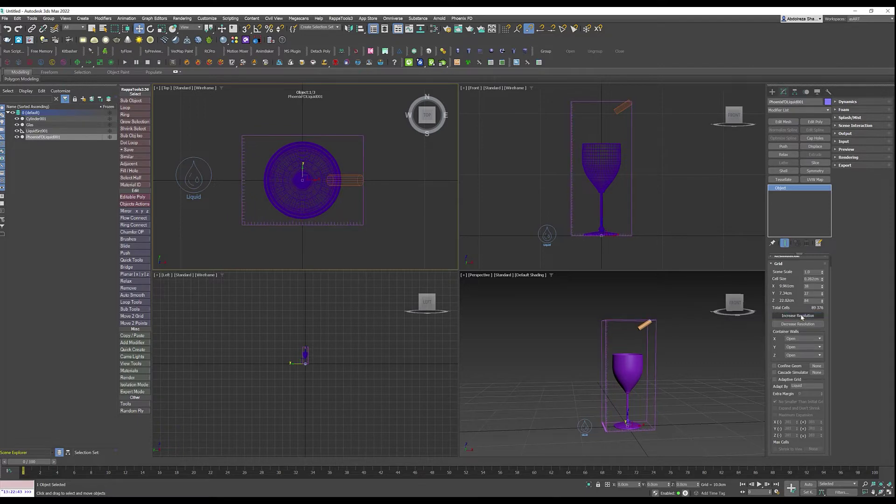
{"action": "left_click", "coordinate": [800, 317]}
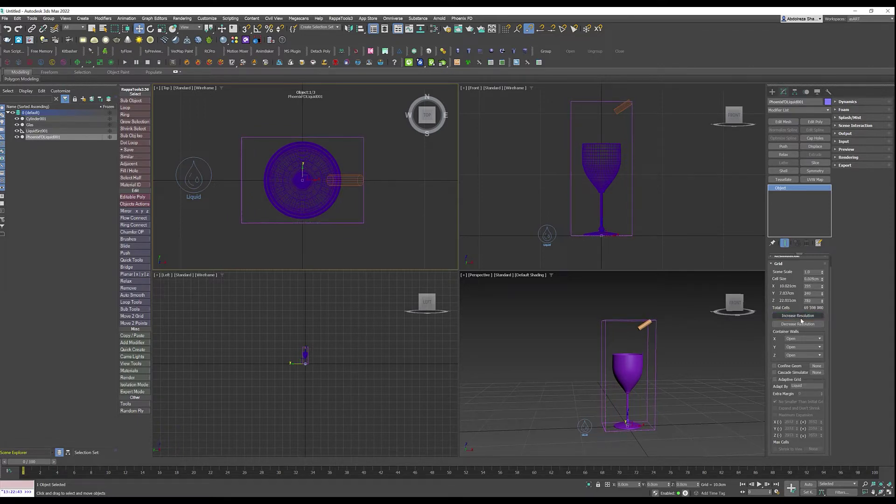
{"action": "left_click", "coordinate": [799, 323]}
{"action": "left_click", "coordinate": [779, 264]}
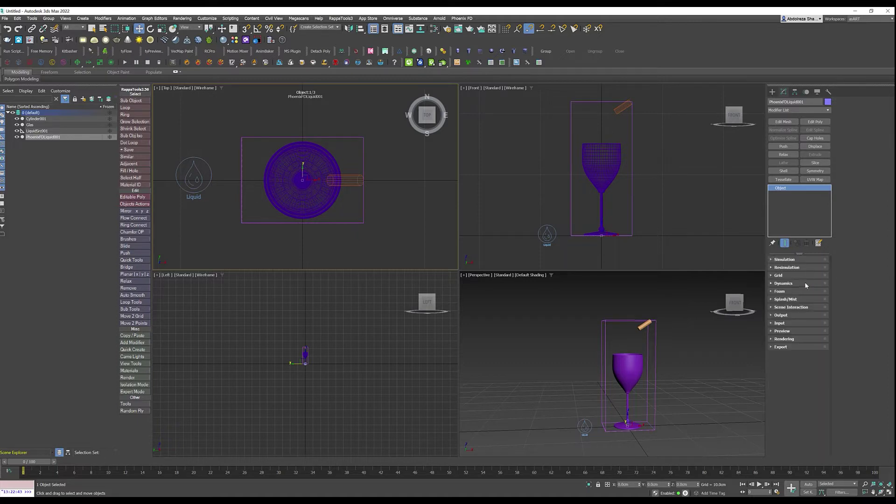
{"action": "left_click", "coordinate": [790, 282]}
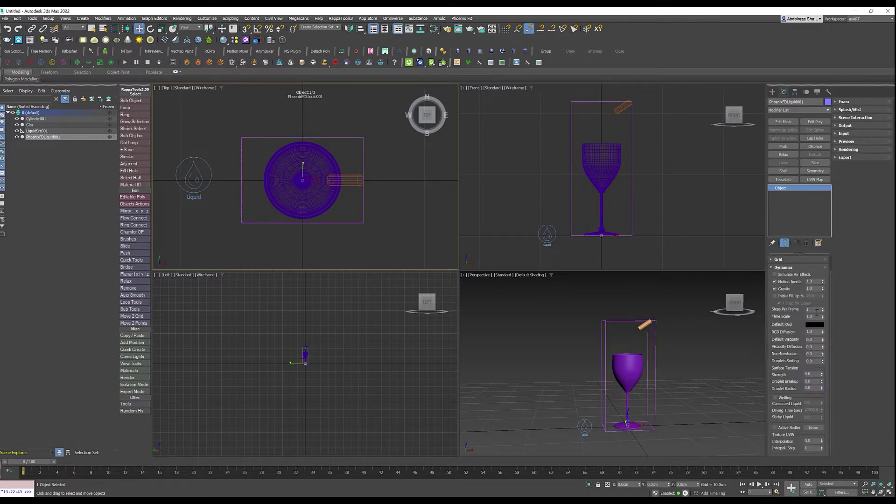
{"action": "left_click", "coordinate": [816, 309]}
{"action": "left_click", "coordinate": [783, 267]}
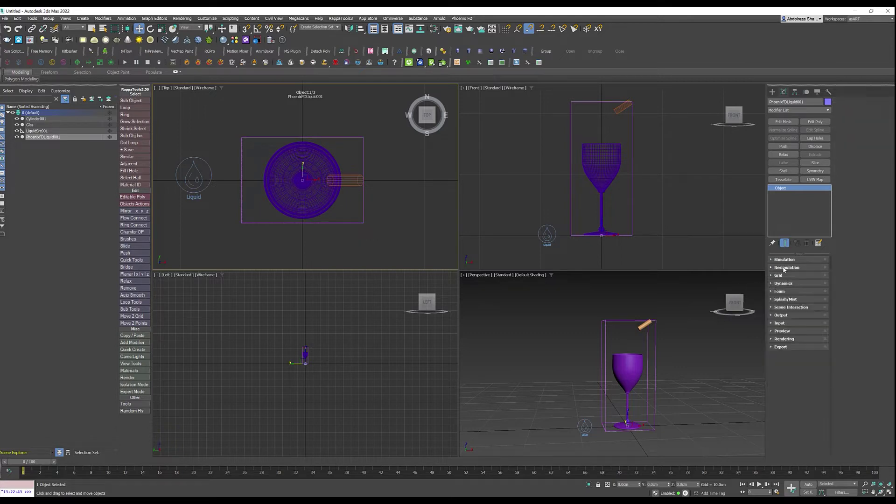
Step: Set the simulator's cache save path to I:\PhoenixFD_Outputs\!Test\Liquid_Test_001
{"action": "left_click", "coordinate": [781, 315]}
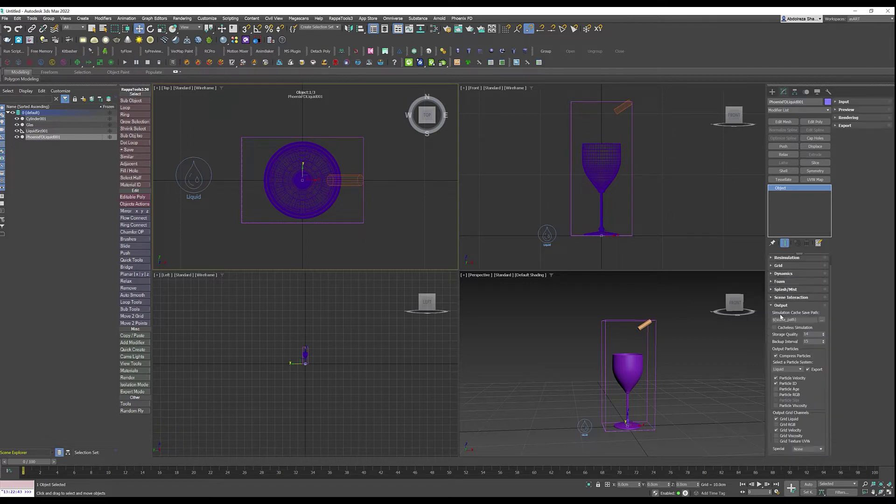
{"action": "left_click", "coordinate": [814, 341]}
{"action": "left_click", "coordinate": [818, 320]}
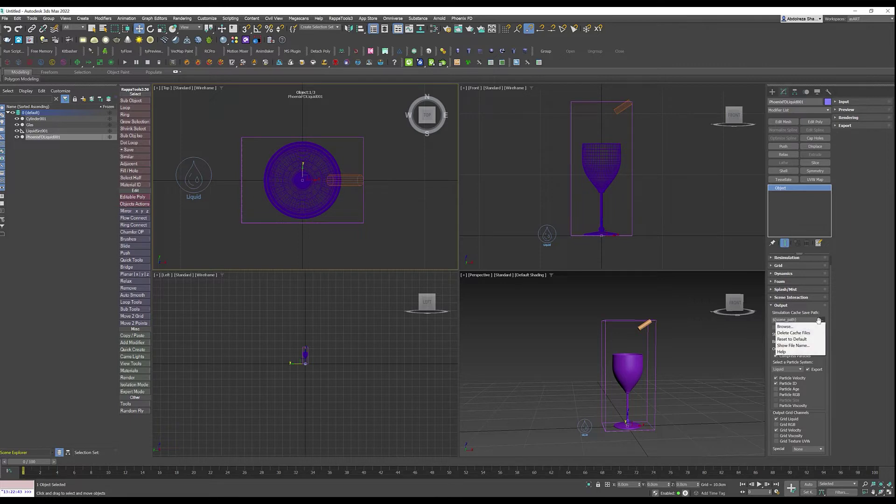
{"action": "left_click", "coordinate": [787, 326]}
{"action": "left_click", "coordinate": [19, 308]}
{"action": "double_click", "coordinate": [119, 230]}
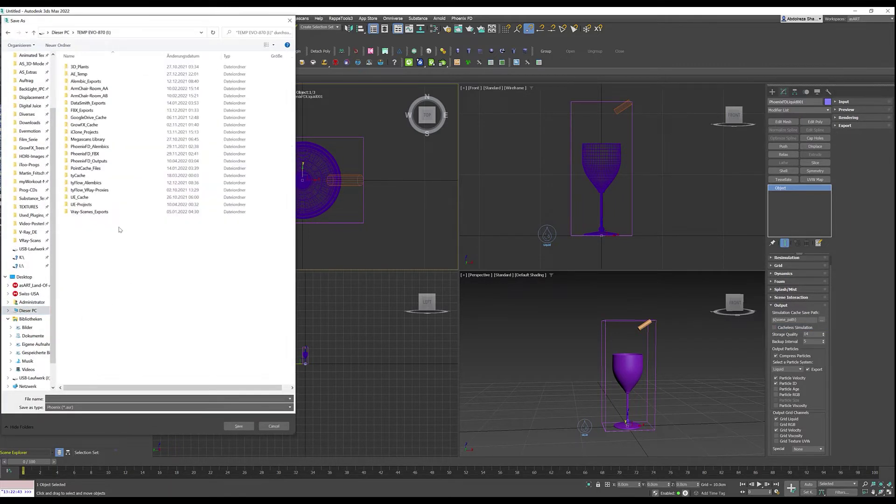
{"action": "double_click", "coordinate": [105, 161]}
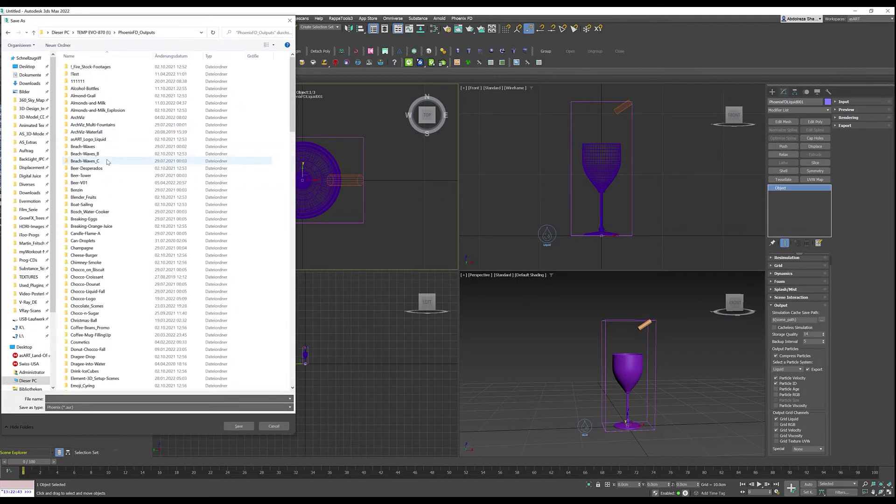
{"action": "double_click", "coordinate": [87, 75]}
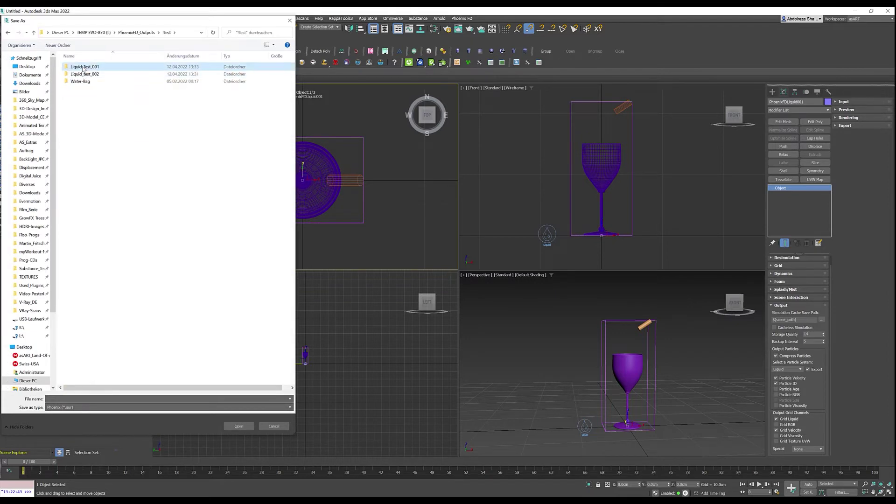
{"action": "double_click", "coordinate": [84, 67]}
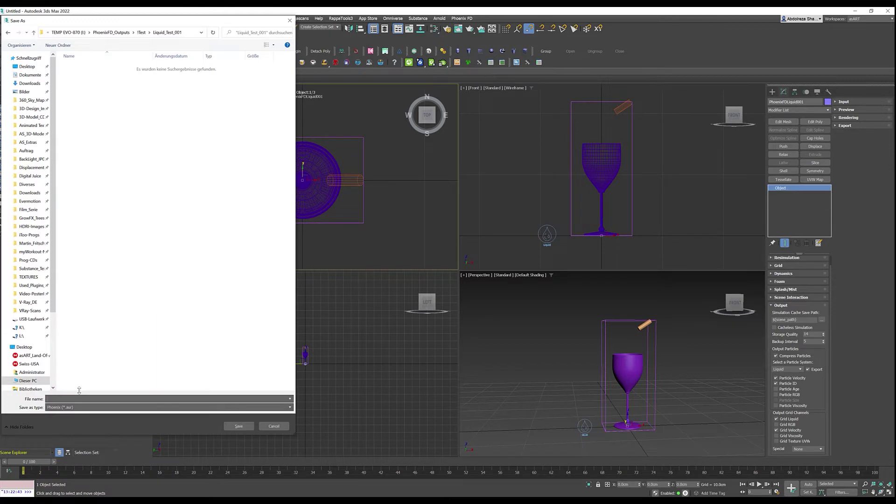
{"action": "key", "text": "Return"}
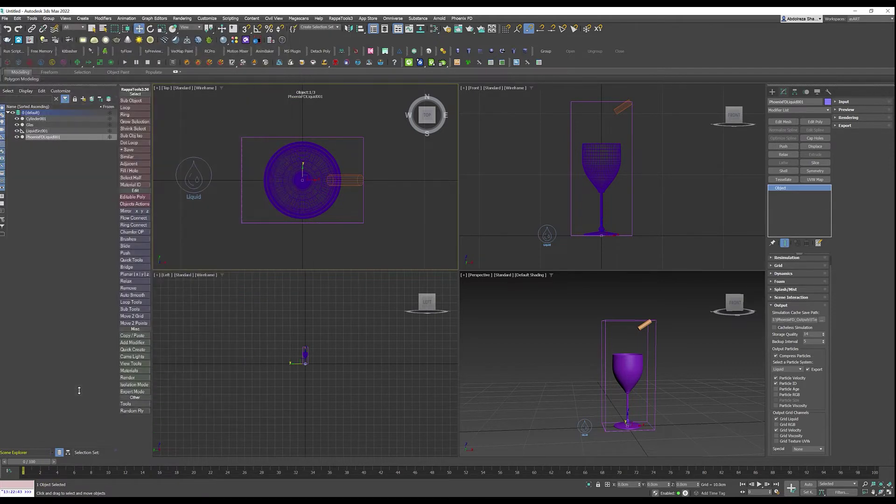
Step: Enable Show Mesh in the liquid simulator's Preview settings
{"action": "left_click", "coordinate": [778, 306]}
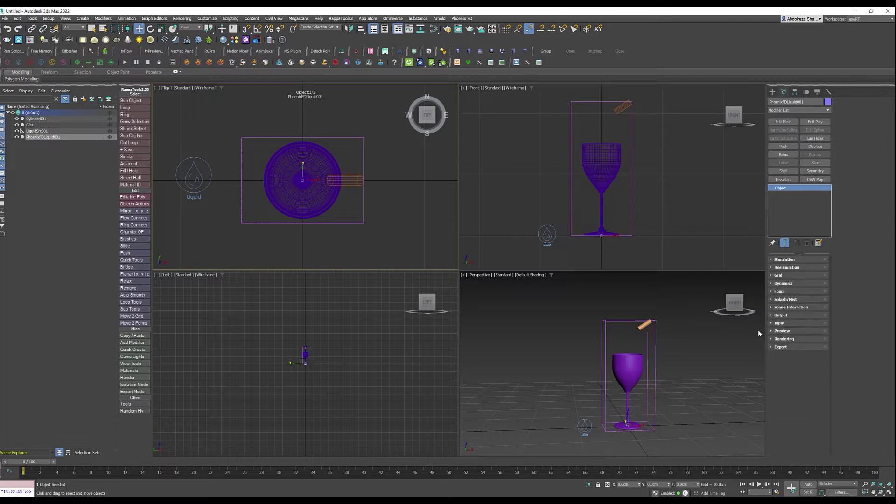
{"action": "left_click", "coordinate": [788, 331]}
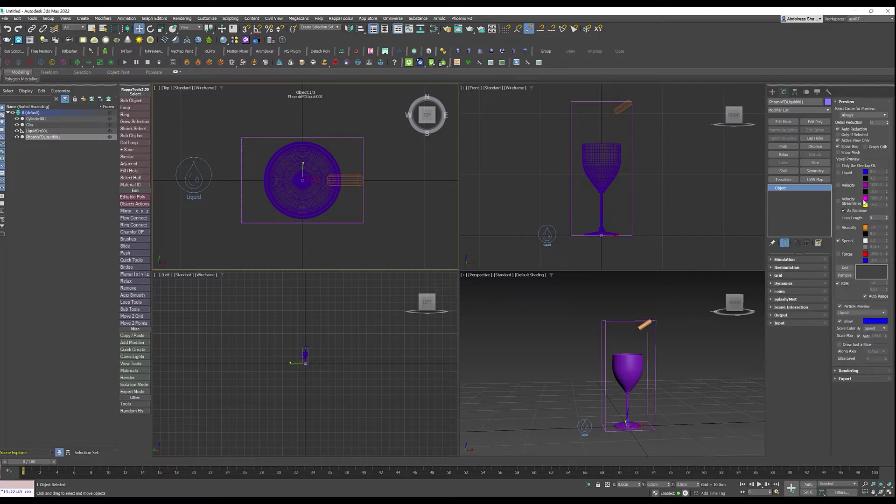
{"action": "left_click", "coordinate": [846, 154]}
{"action": "left_click", "coordinate": [846, 102]}
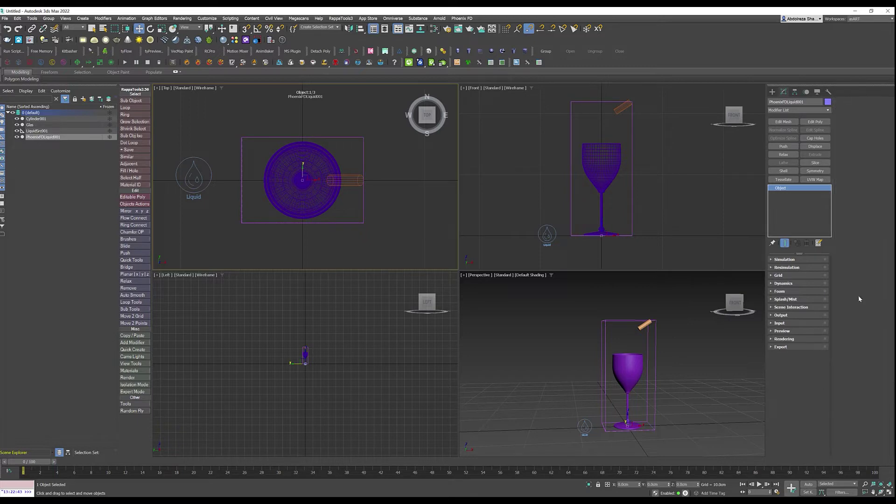
Step: Set rendering Isosurface Level 0.63 and Smoothness 5, using liquid particles of size 0.45
{"action": "left_click", "coordinate": [783, 339]}
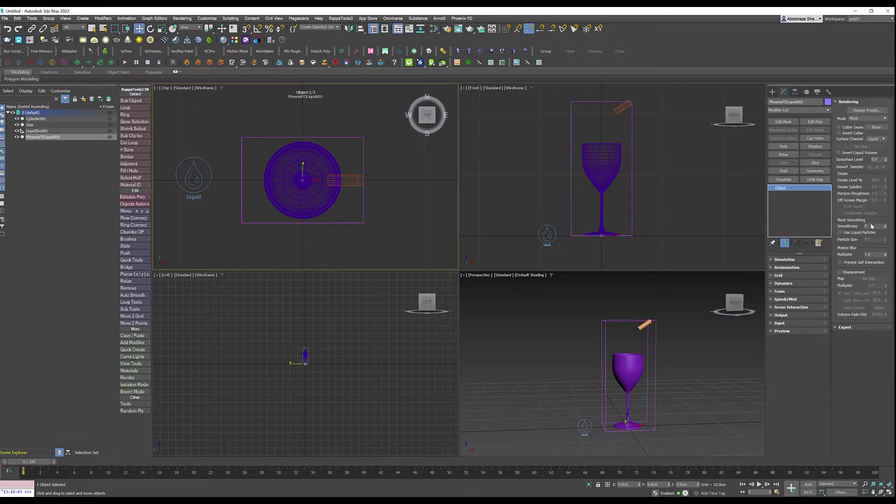
{"action": "double_click", "coordinate": [875, 159]}
{"action": "type", "text": "0.63"}
{"action": "key", "text": "Return"}
{"action": "left_click", "coordinate": [864, 226]}
{"action": "left_click", "coordinate": [840, 231]}
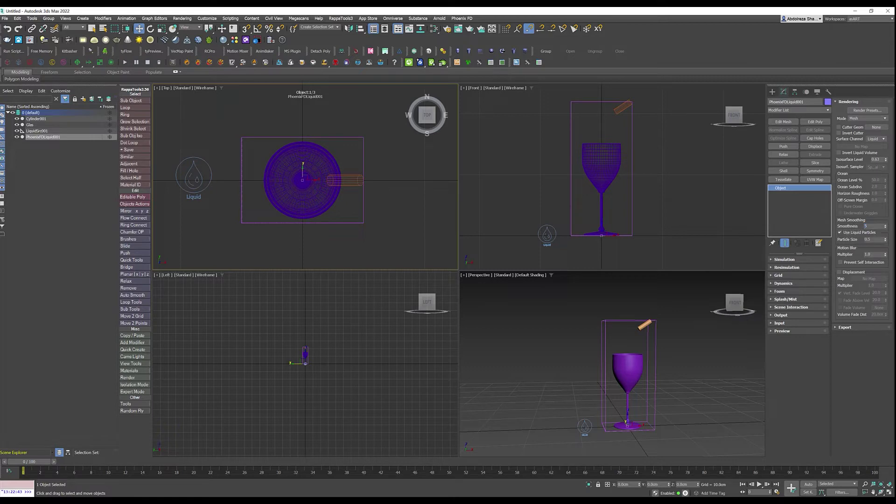
{"action": "left_click", "coordinate": [877, 240]}
{"action": "type", "text": ".45"}
{"action": "key", "text": "Return"}
{"action": "left_click", "coordinate": [845, 101]}
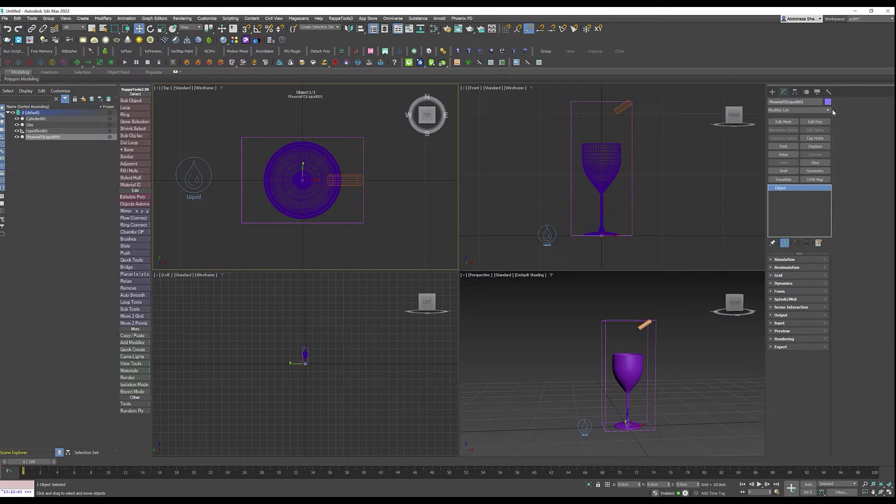
{"action": "left_click", "coordinate": [782, 330]}
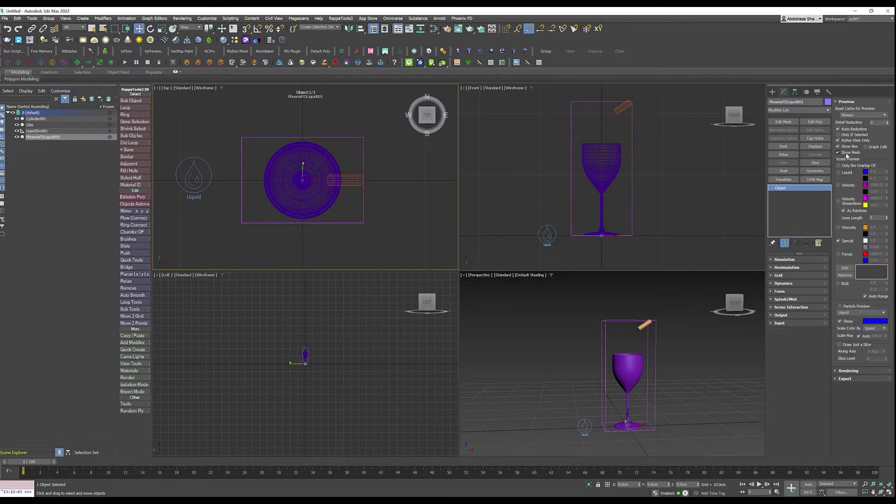
{"action": "left_click", "coordinate": [846, 102]}
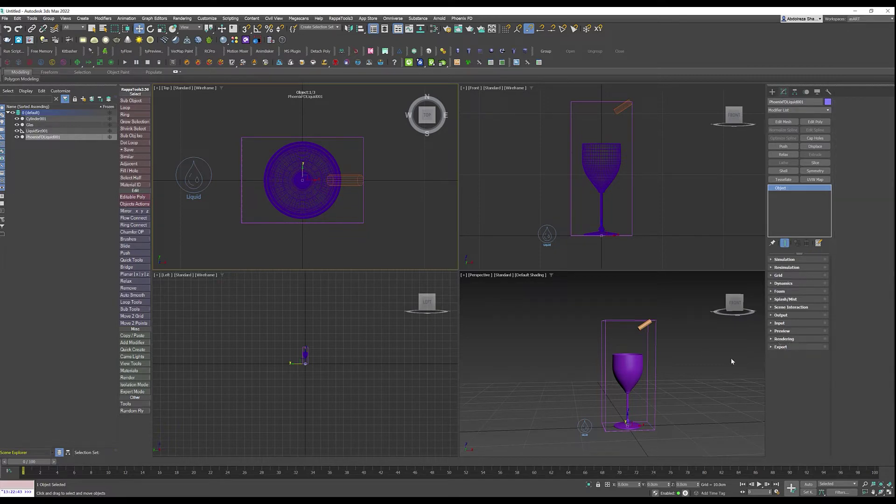
Step: Review LiquidSrc001's emitter settings as the liquid pours into the glass, then reframe the Front and Top views
{"action": "left_click", "coordinate": [584, 427]}
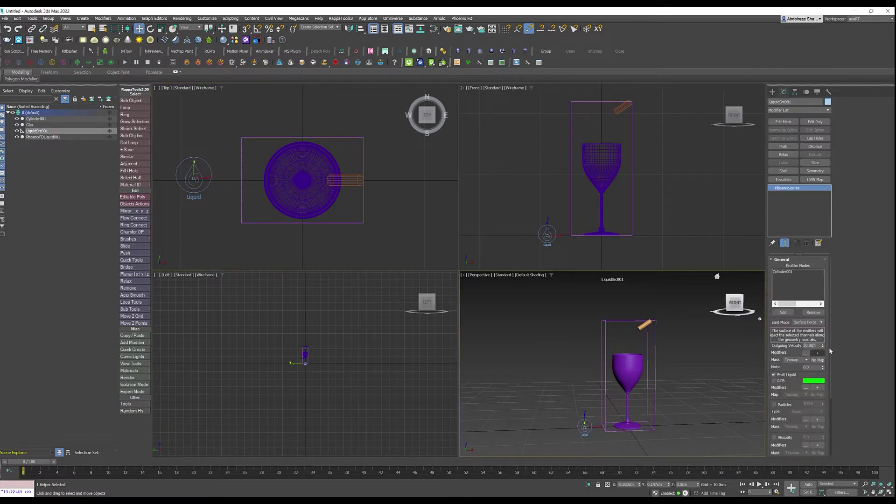
{"action": "left_click_drag", "start_coordinate": [830, 351], "coordinate": [833, 399]}
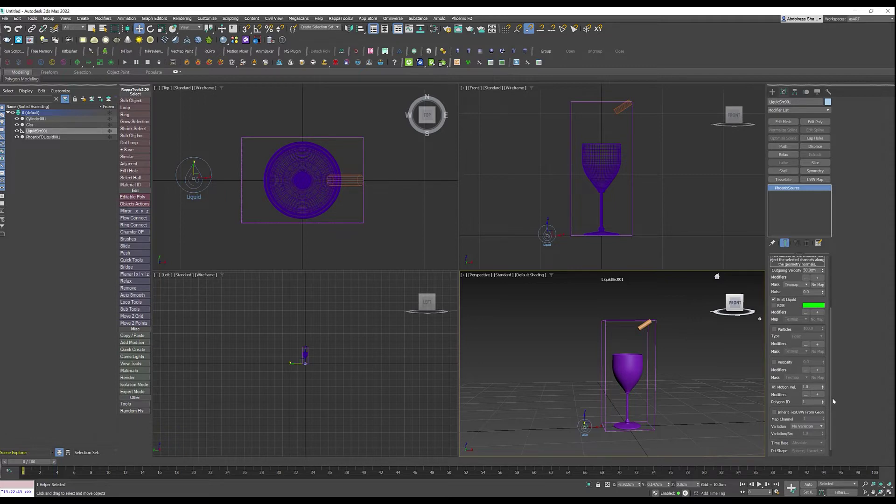
{"action": "scroll", "coordinate": [832, 397], "scroll_direction": "up", "scroll_amount": 3}
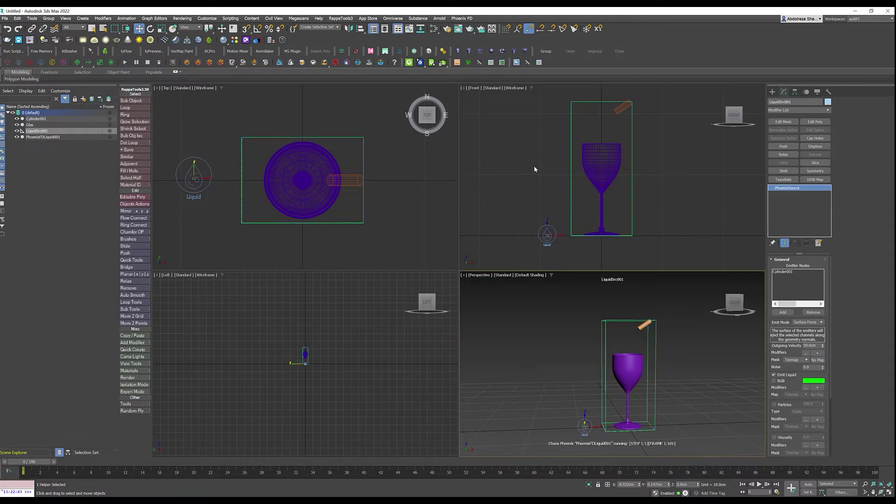
{"action": "middle_click_drag", "start_coordinate": [545, 157], "coordinate": [549, 158]}
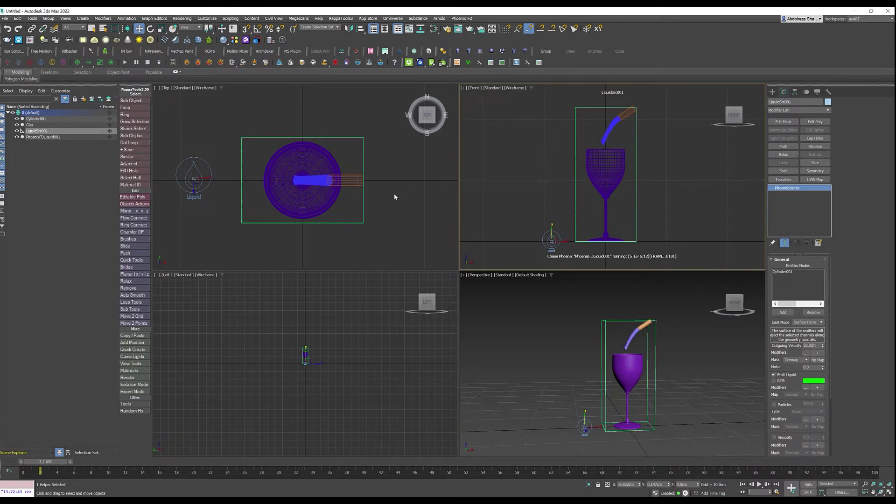
{"action": "scroll", "coordinate": [420, 200], "scroll_direction": "down", "scroll_amount": 5}
{"action": "middle_click_drag", "start_coordinate": [416, 194], "coordinate": [354, 173]}
{"action": "key", "text": "ctrl+p"}
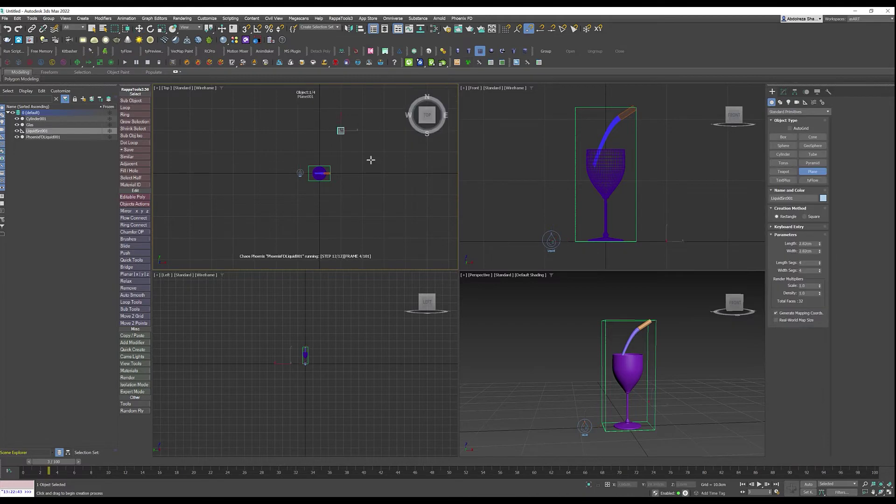
Step: Draw a 150 × 150 cm floor plane in the Top view, centred at the origin
{"action": "left_click_drag", "start_coordinate": [244, 84], "coordinate": [437, 227]}
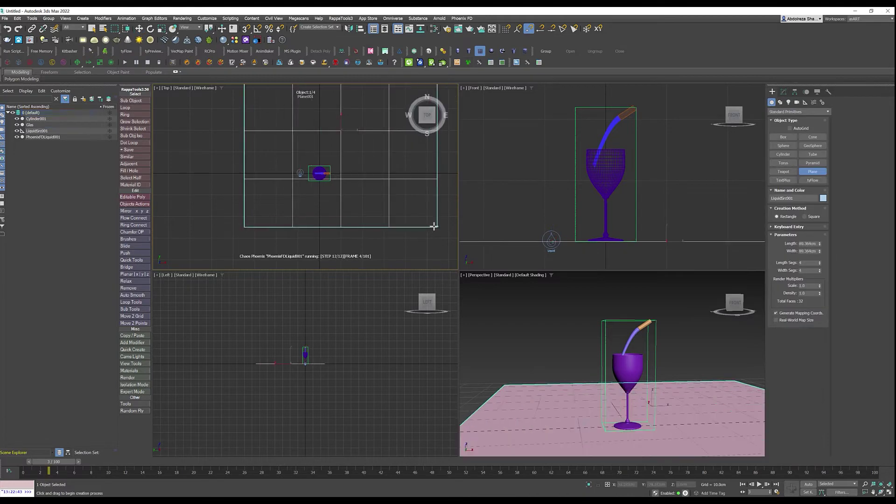
{"action": "left_click", "coordinate": [784, 91]}
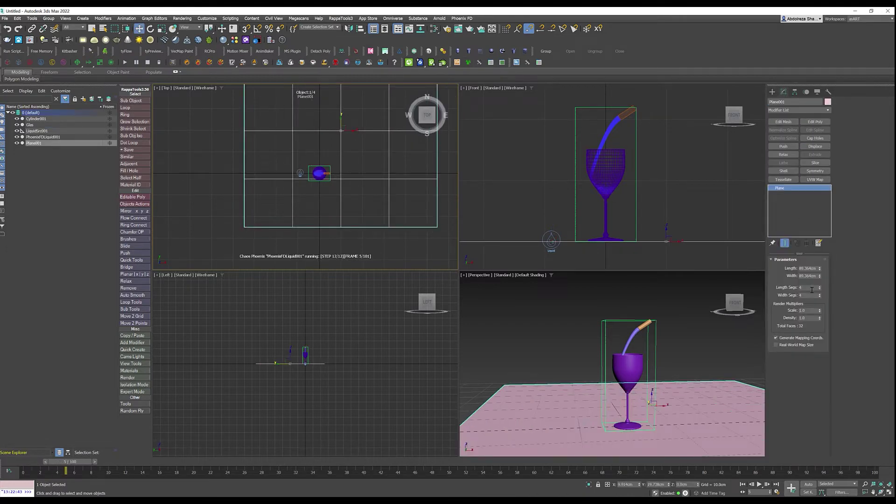
{"action": "double_click", "coordinate": [805, 268]}
{"action": "key", "text": "Tab"}
{"action": "type", "text": "150"}
{"action": "key", "text": "shift+Tab"}
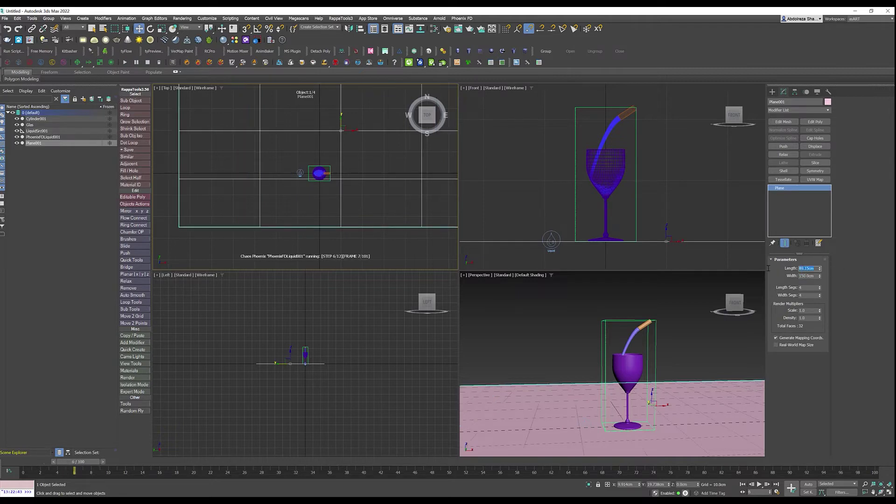
{"action": "type", "text": "150"}
{"action": "key", "text": "Return"}
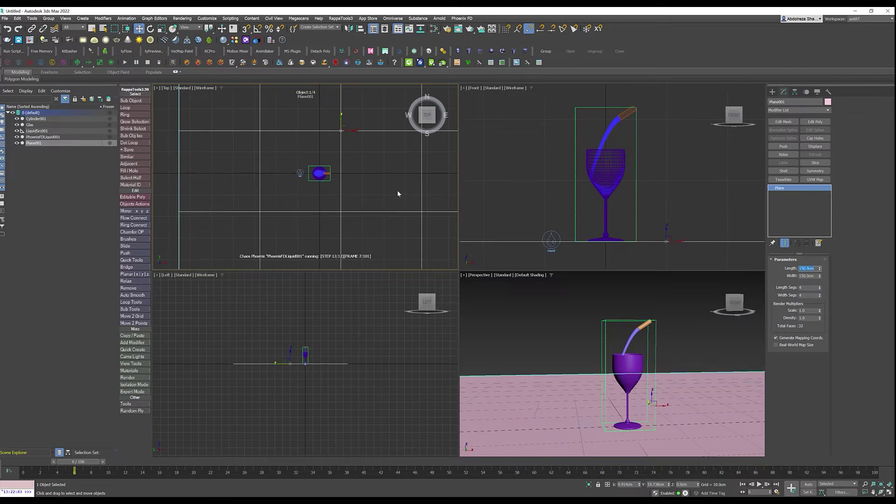
{"action": "right_click", "coordinate": [639, 486]}
{"action": "right_click", "coordinate": [669, 487]}
Step: Add a UVW Map to the plane tiled 10 × 10 and open the V-Ray Material Library
{"action": "left_click", "coordinate": [814, 180]}
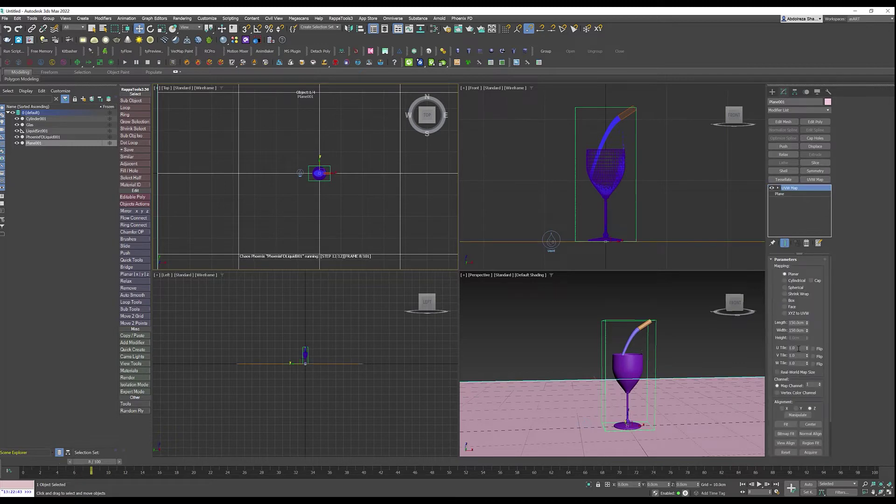
{"action": "double_click", "coordinate": [798, 348]}
{"action": "type", "text": "10.0"}
{"action": "key", "text": "Tab"}
{"action": "left_click", "coordinate": [235, 40]}
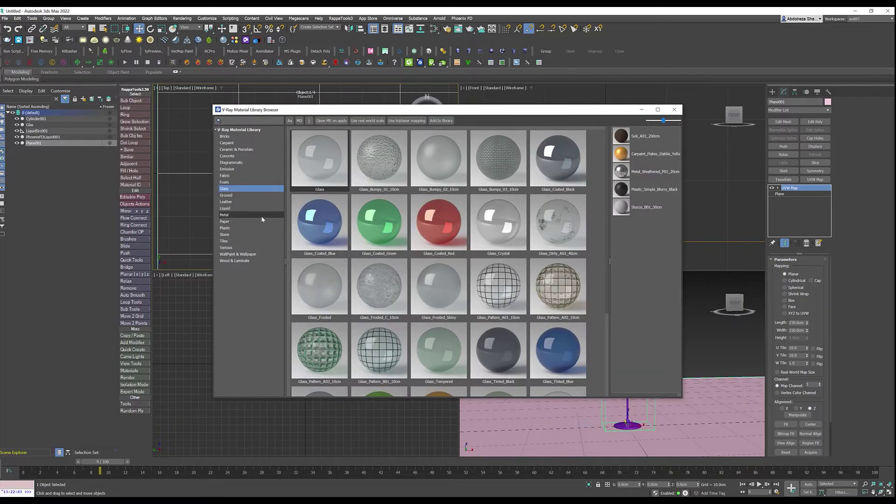
Step: Apply a Wood & Laminate parquet flooring material to the floor plane
{"action": "left_click", "coordinate": [240, 260]}
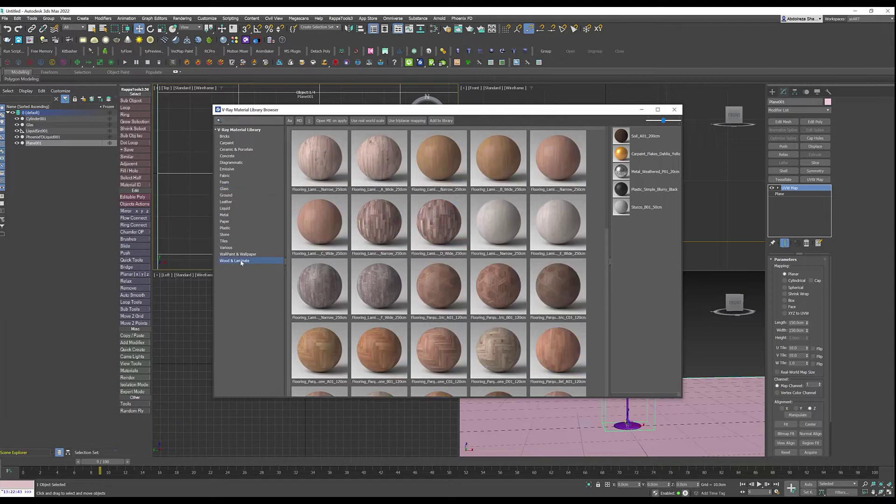
{"action": "right_click", "coordinate": [503, 296]}
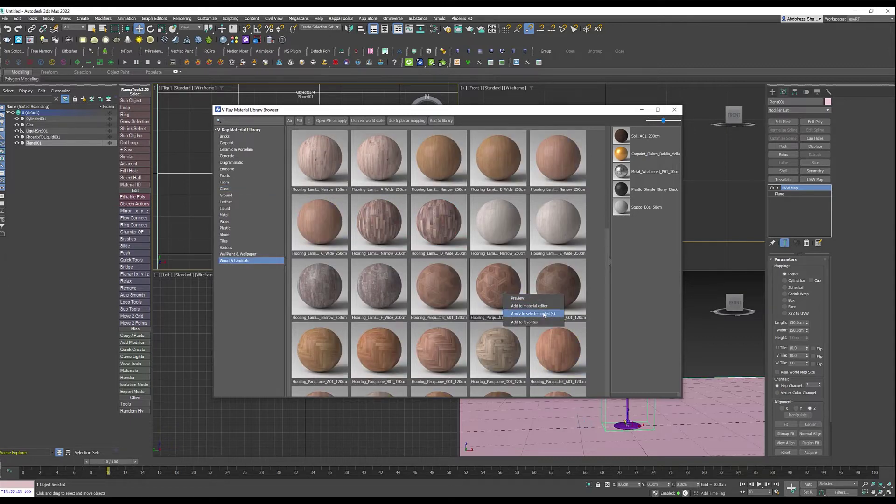
{"action": "left_click", "coordinate": [544, 313]}
Step: Apply the plain Glass material to the Glas object and close the library
{"action": "left_click_drag", "start_coordinate": [563, 109], "coordinate": [424, 100]}
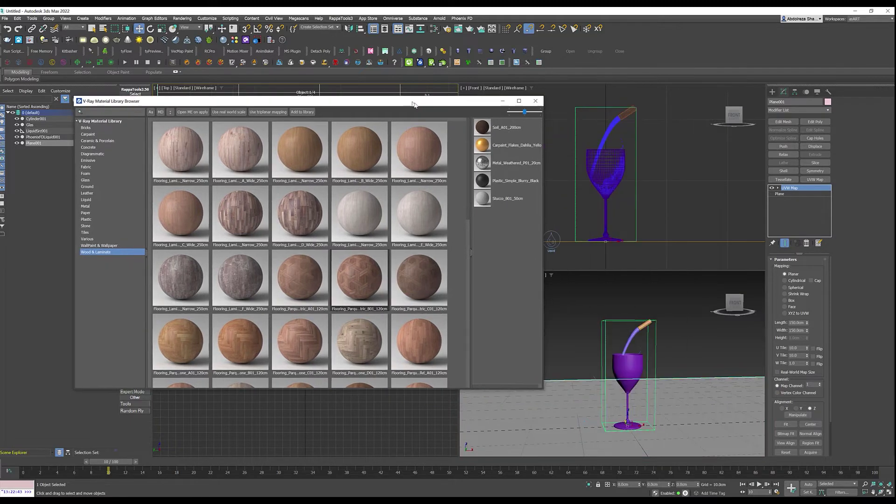
{"action": "left_click", "coordinate": [621, 361]}
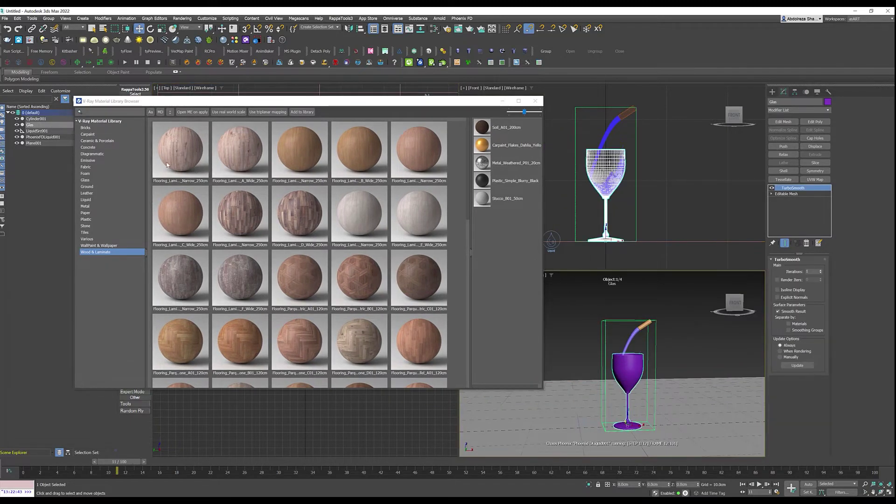
{"action": "left_click", "coordinate": [85, 180]}
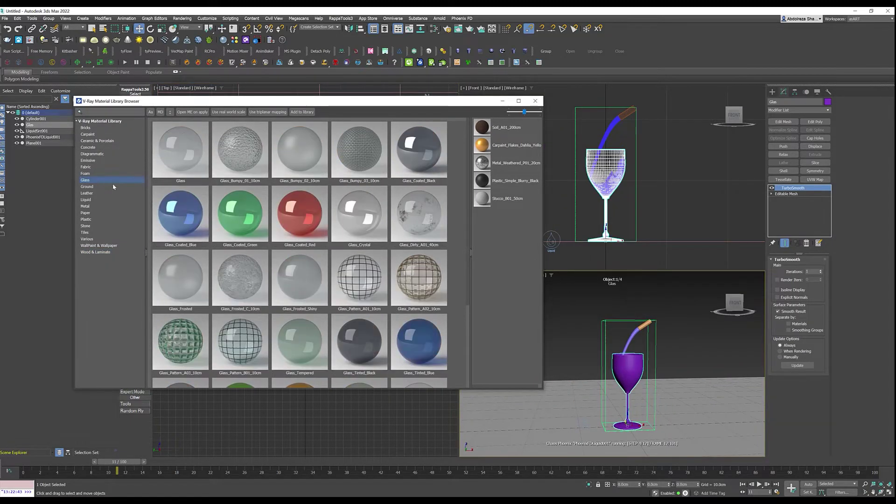
{"action": "right_click", "coordinate": [183, 133]}
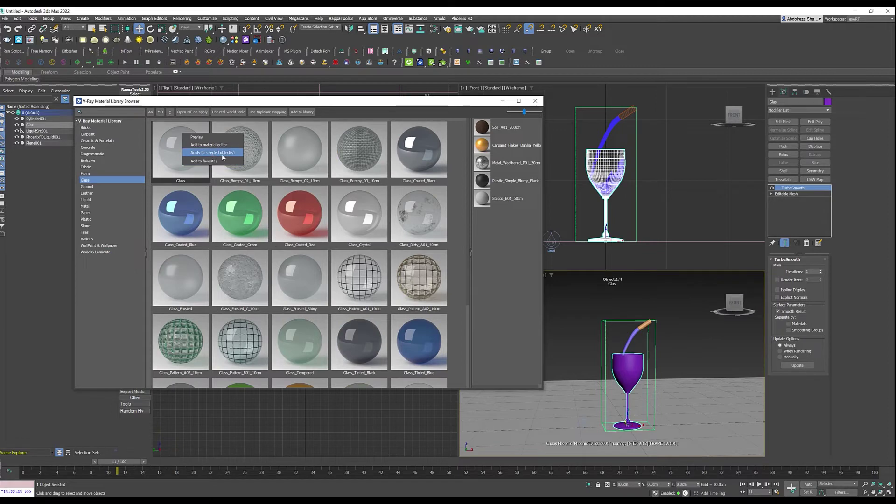
{"action": "left_click", "coordinate": [218, 154]}
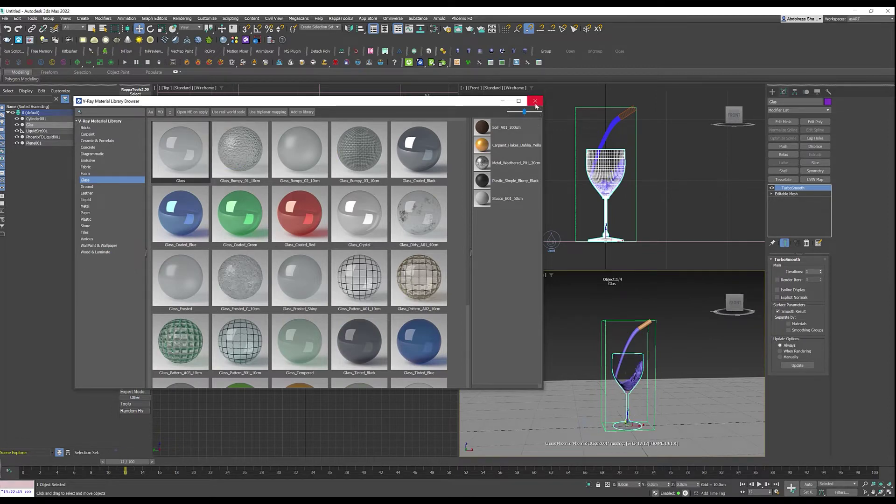
{"action": "left_click", "coordinate": [535, 101]}
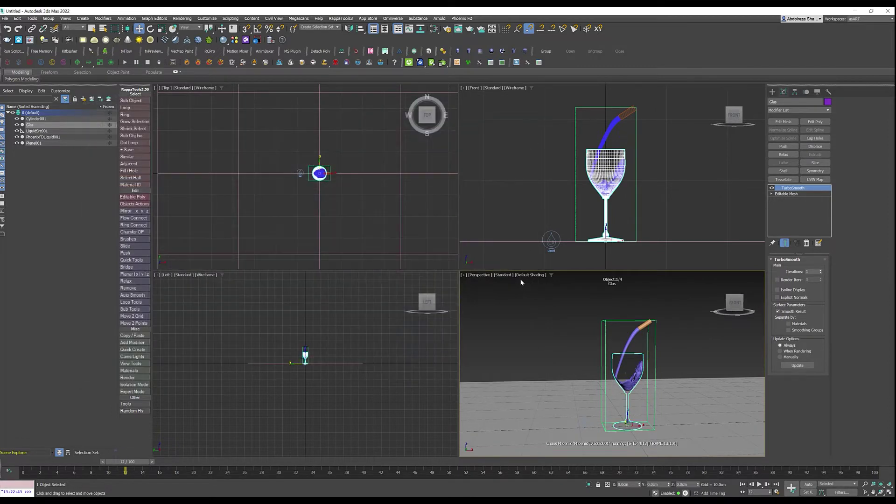
Step: Frame the glass in the Perspective view and create a camera matching it
{"action": "left_click", "coordinate": [540, 340]}
{"action": "middle_click_drag", "start_coordinate": [558, 343], "coordinate": [542, 344]}
{"action": "scroll", "coordinate": [546, 349], "scroll_direction": "up", "scroll_amount": 5}
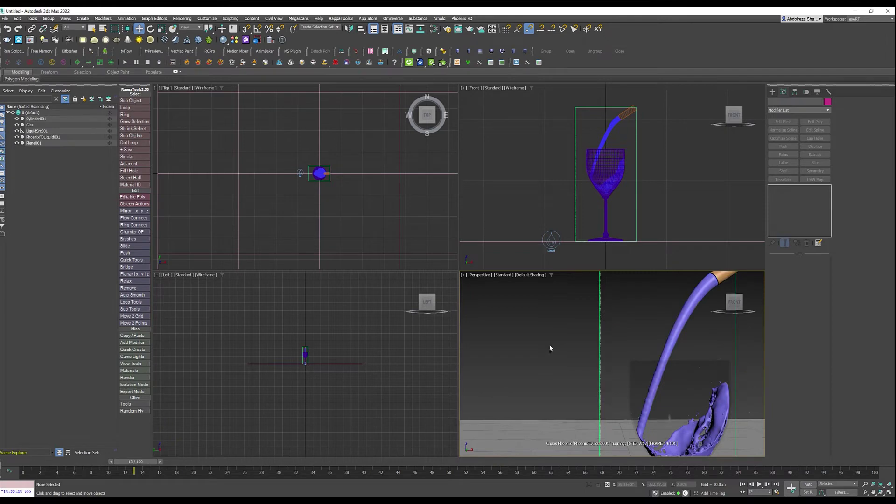
{"action": "scroll", "coordinate": [550, 345], "scroll_direction": "down", "scroll_amount": 3}
{"action": "middle_click_drag", "start_coordinate": [549, 344], "coordinate": [548, 360], "text": "alt"}
{"action": "key", "text": "ctrl+c"}
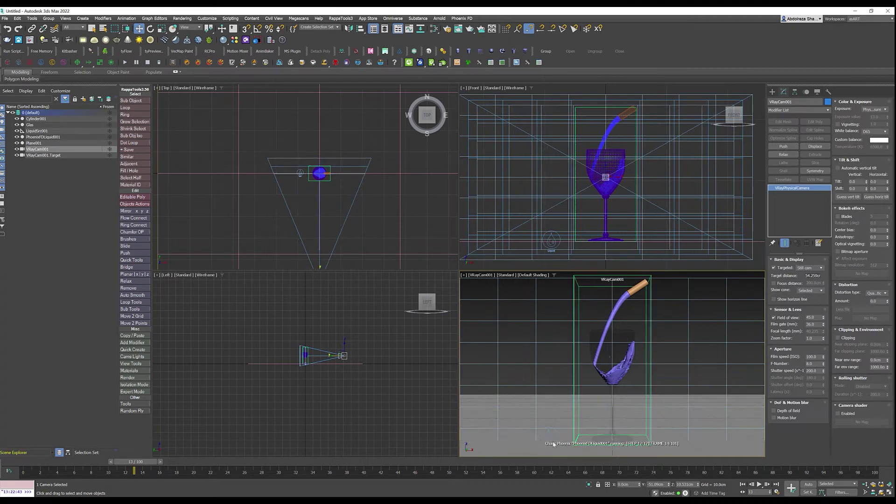
Step: Zero the camera target's X/Y position and set the camera height to Z 10 cm
{"action": "left_click", "coordinate": [42, 155]}
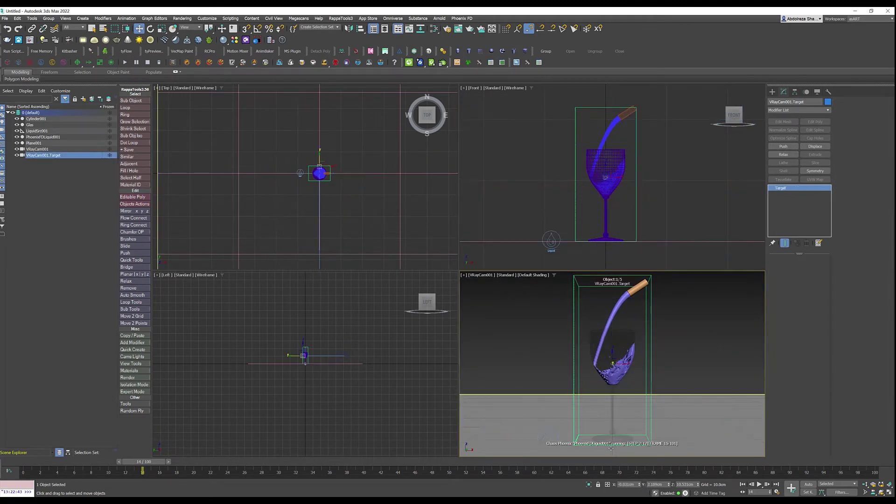
{"action": "right_click", "coordinate": [639, 484]}
{"action": "right_click", "coordinate": [669, 484]}
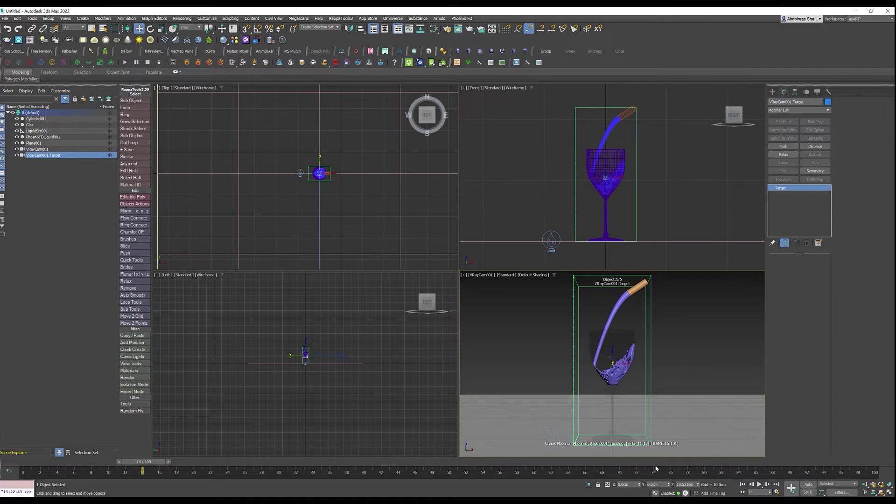
{"action": "left_click", "coordinate": [683, 484]}
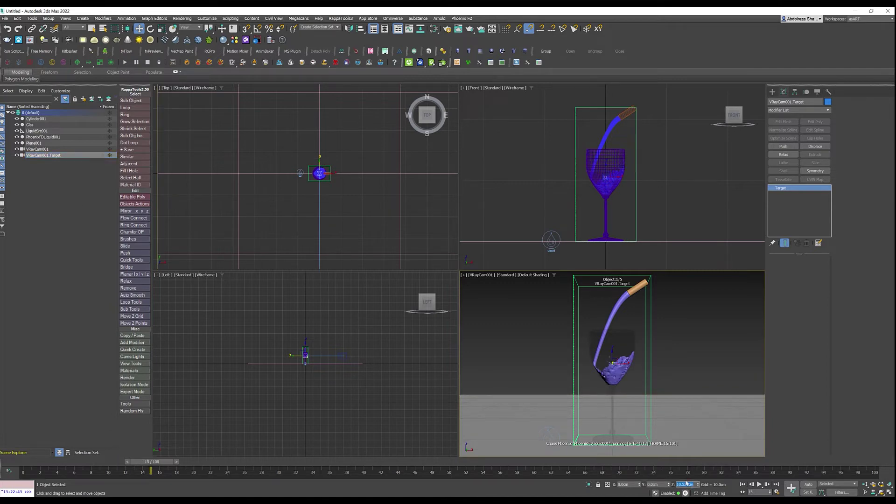
{"action": "left_click", "coordinate": [44, 149]}
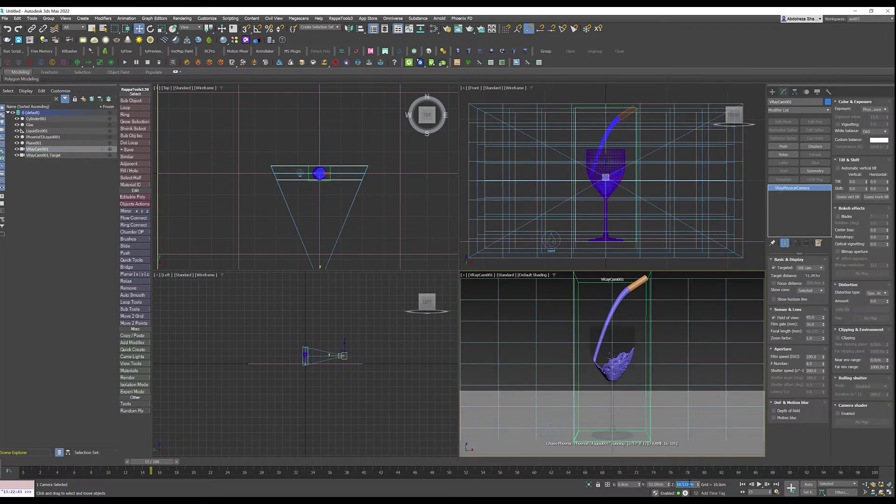
{"action": "type", "text": "10"}
{"action": "key", "text": "Return"}
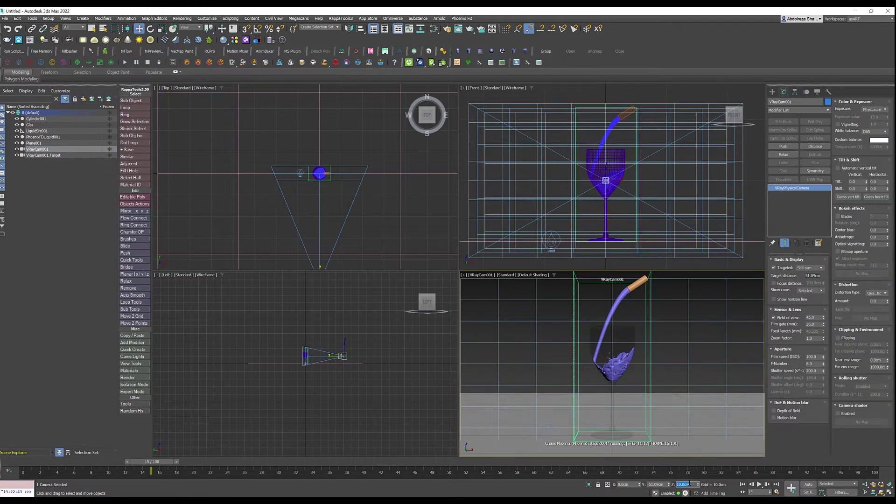
Step: Shift camera and target vertically, then dolly the camera closer to the glass
{"action": "left_click", "coordinate": [44, 155], "text": "ctrl"}
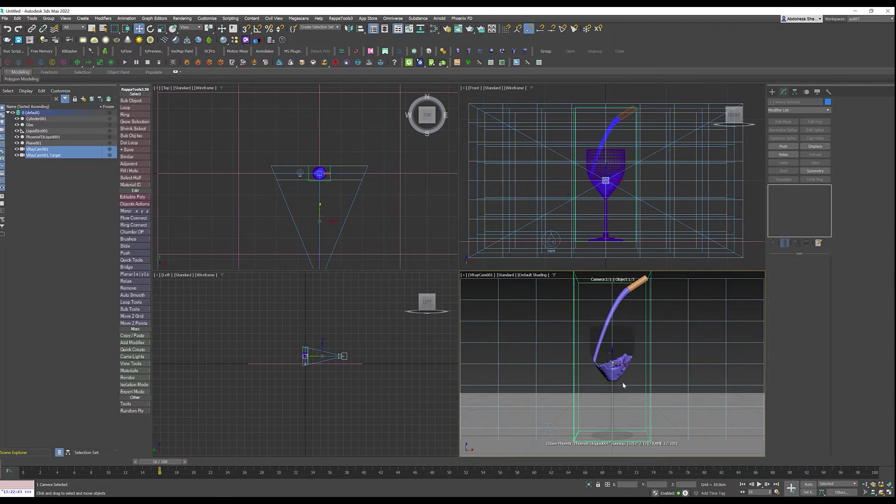
{"action": "left_click", "coordinate": [613, 359]}
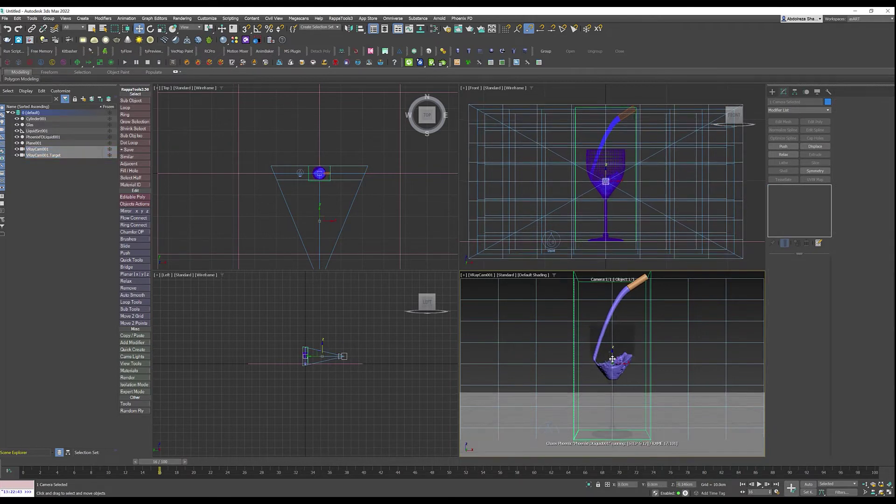
{"action": "left_click_drag", "start_coordinate": [612, 359], "coordinate": [611, 376]}
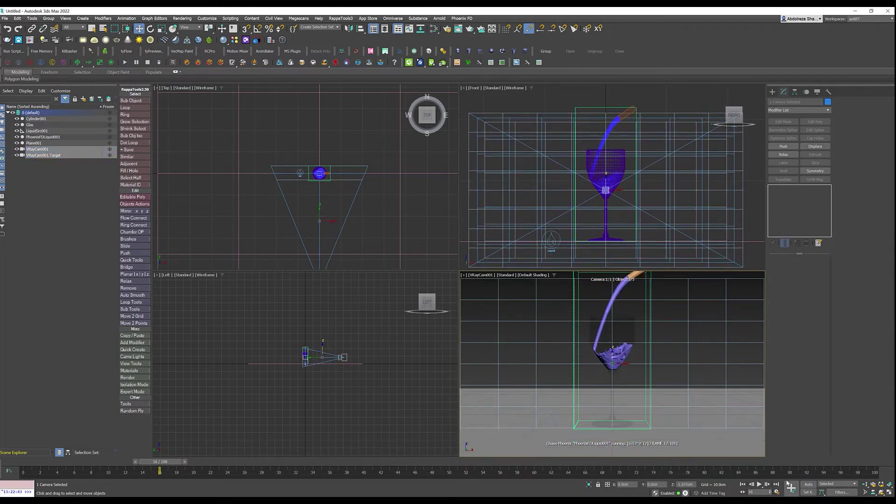
{"action": "left_click", "coordinate": [865, 485]}
{"action": "left_click_drag", "start_coordinate": [662, 441], "coordinate": [663, 410]}
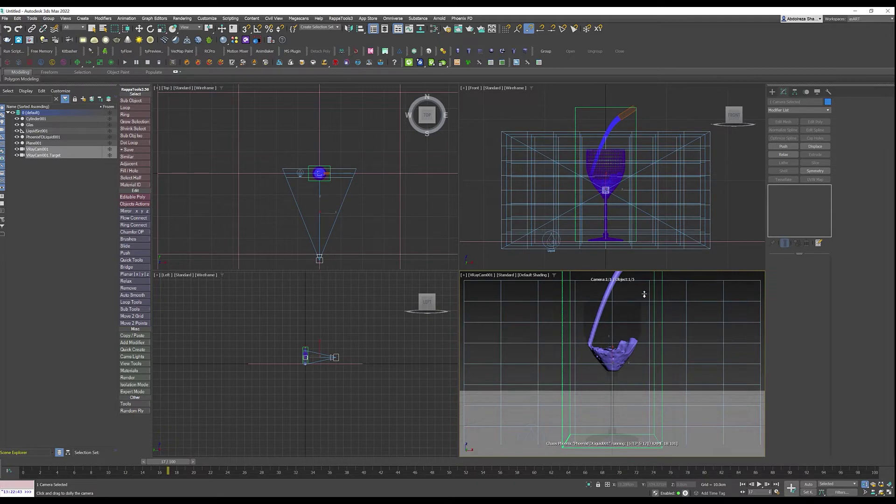
{"action": "right_click", "coordinate": [373, 219]}
{"action": "scroll", "coordinate": [370, 223], "scroll_direction": "down", "scroll_amount": 5}
{"action": "scroll", "coordinate": [340, 182], "scroll_direction": "up", "scroll_amount": 4}
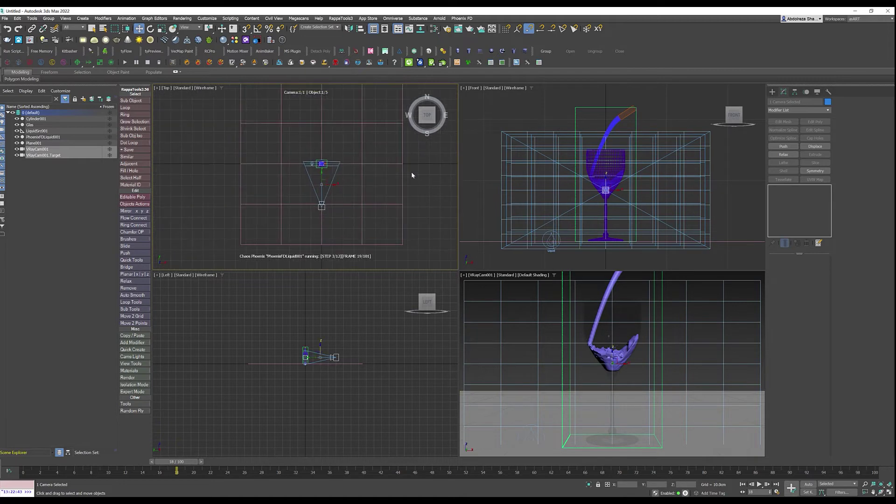
{"action": "left_click", "coordinate": [419, 184]}
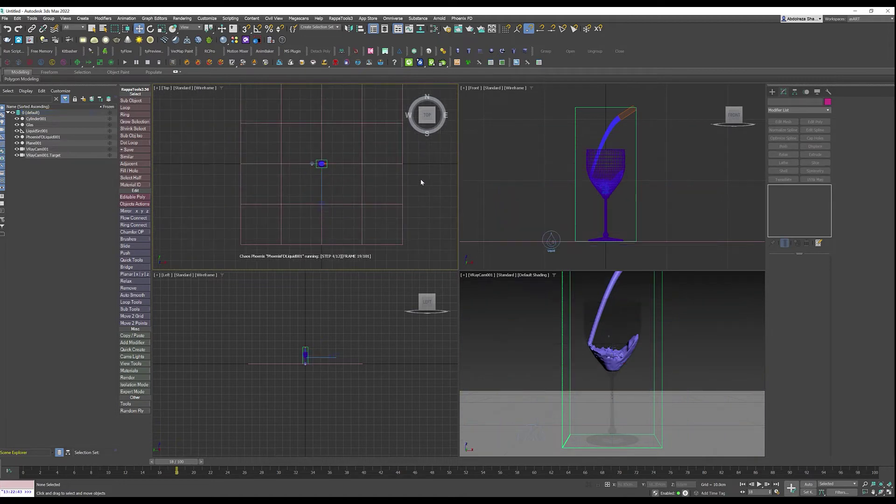
Step: Create a large sphere around the glass, centre it at X/Y zero, and add a Shell modifier
{"action": "left_click", "coordinate": [492, 51]}
{"action": "left_click_drag", "start_coordinate": [322, 163], "coordinate": [390, 199]}
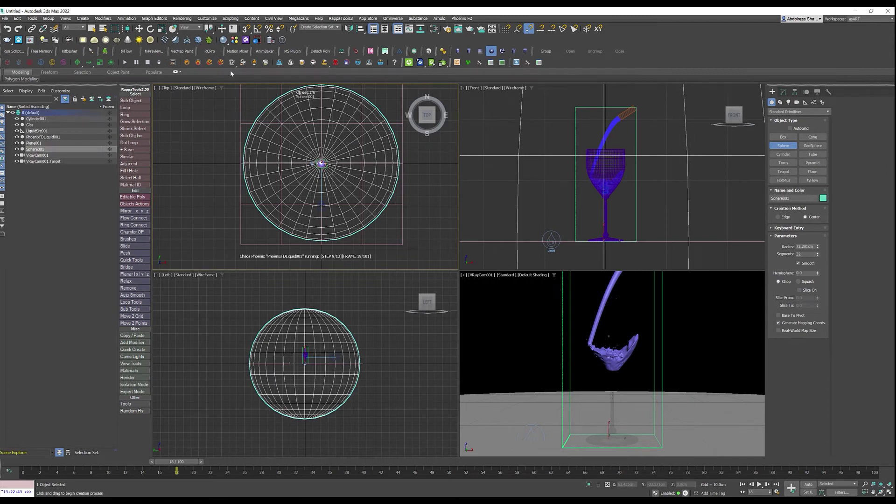
{"action": "left_click", "coordinate": [140, 29]}
{"action": "right_click", "coordinate": [639, 485]}
{"action": "right_click", "coordinate": [668, 485]}
{"action": "left_click", "coordinate": [784, 92]}
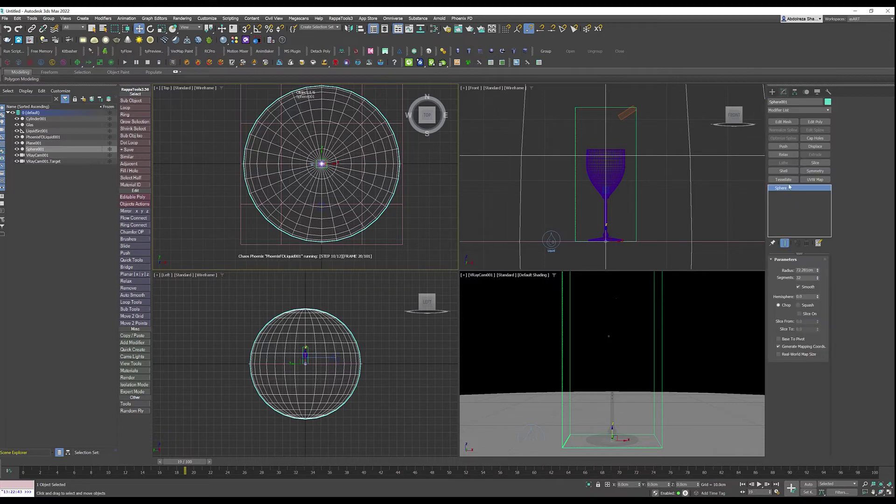
{"action": "left_click", "coordinate": [783, 170]}
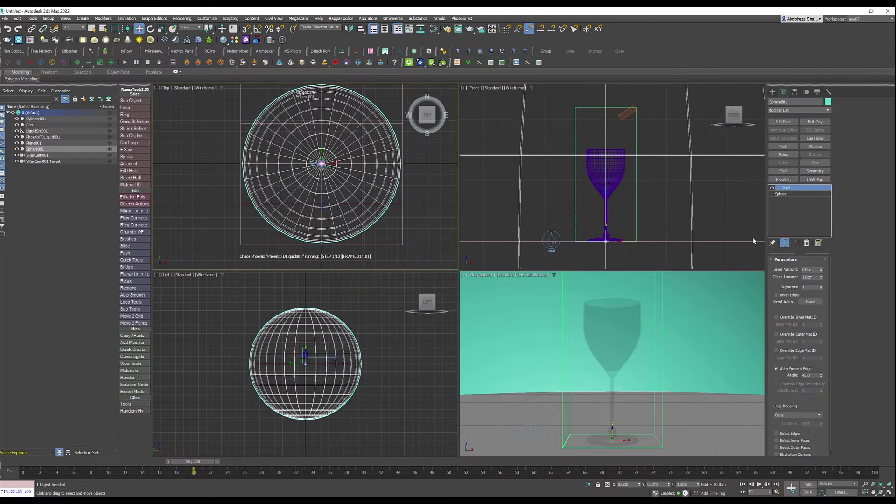
Step: Turn off Cast Shadows in Sphere001's object properties
{"action": "right_click", "coordinate": [391, 174]}
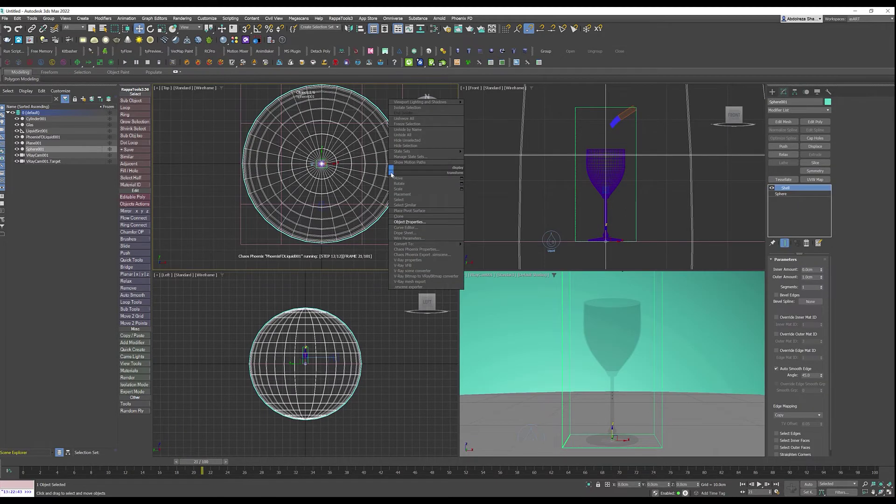
{"action": "left_click", "coordinate": [416, 224]}
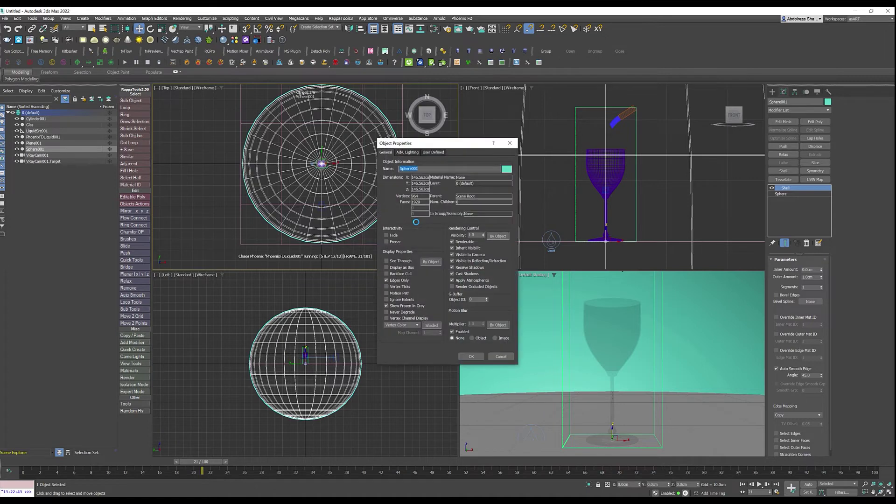
{"action": "left_click", "coordinate": [461, 275]}
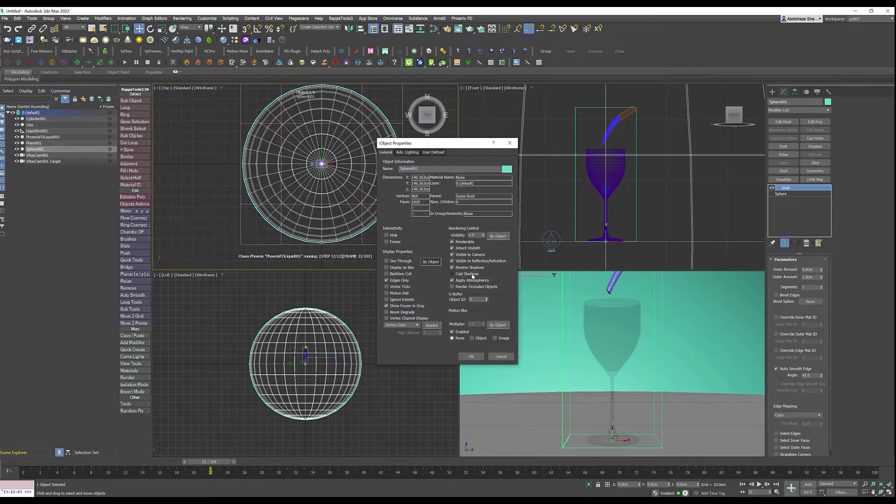
{"action": "left_click", "coordinate": [471, 357]}
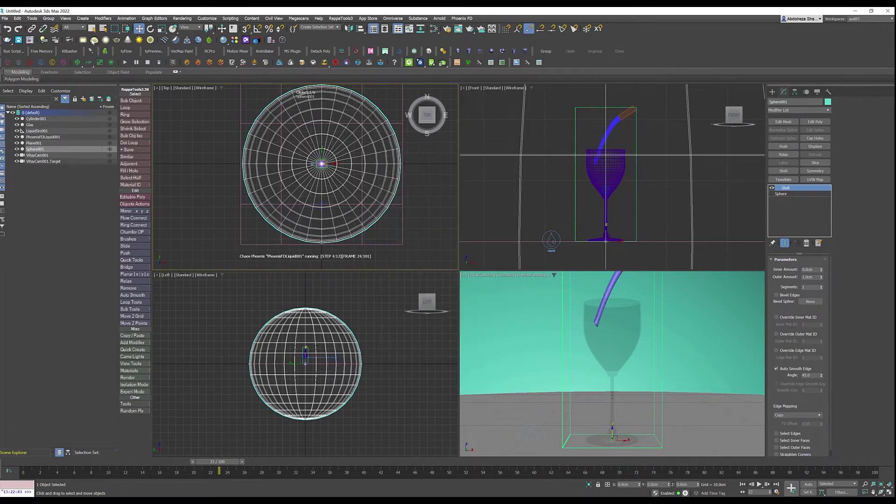
Step: Create a dome VRayLight001 and zero its X and Y position at the scene origin
{"action": "left_click", "coordinate": [94, 41]}
{"action": "left_click", "coordinate": [208, 150]}
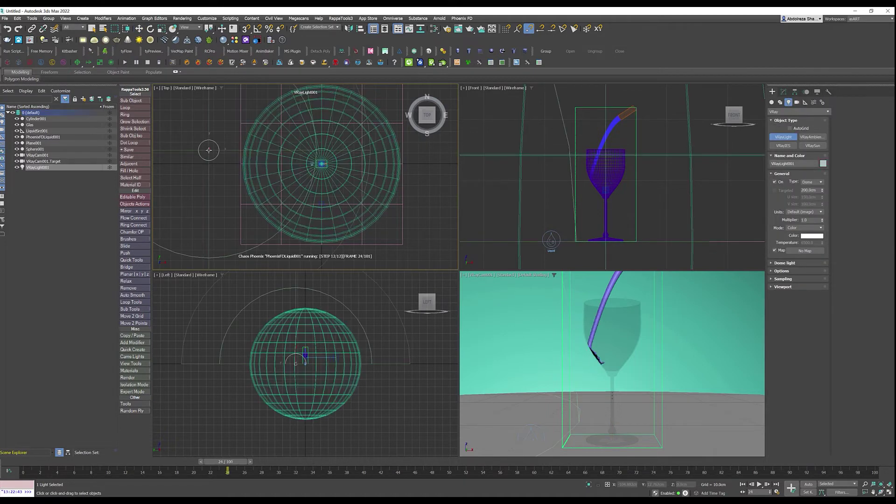
{"action": "left_click", "coordinate": [139, 30]}
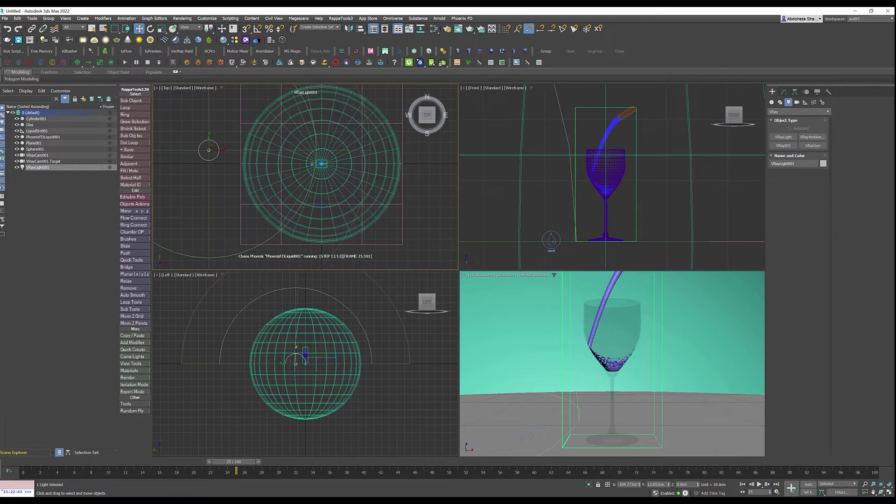
{"action": "right_click", "coordinate": [639, 485]}
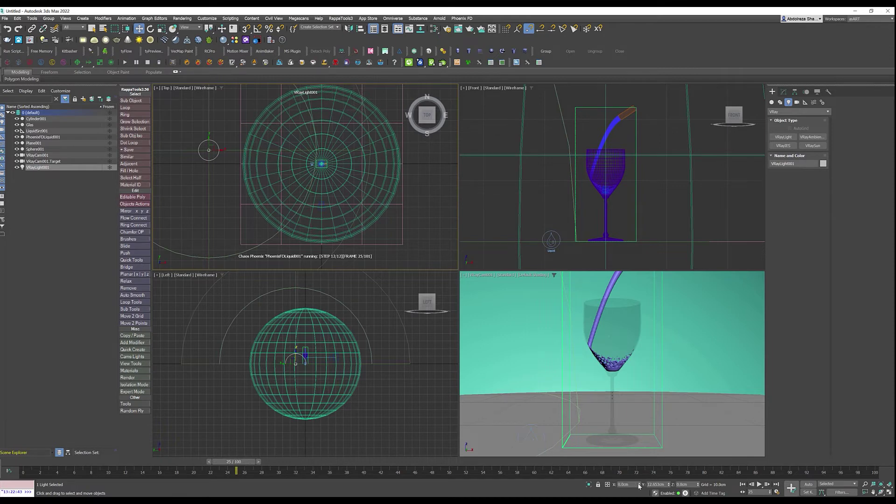
{"action": "right_click", "coordinate": [668, 485]}
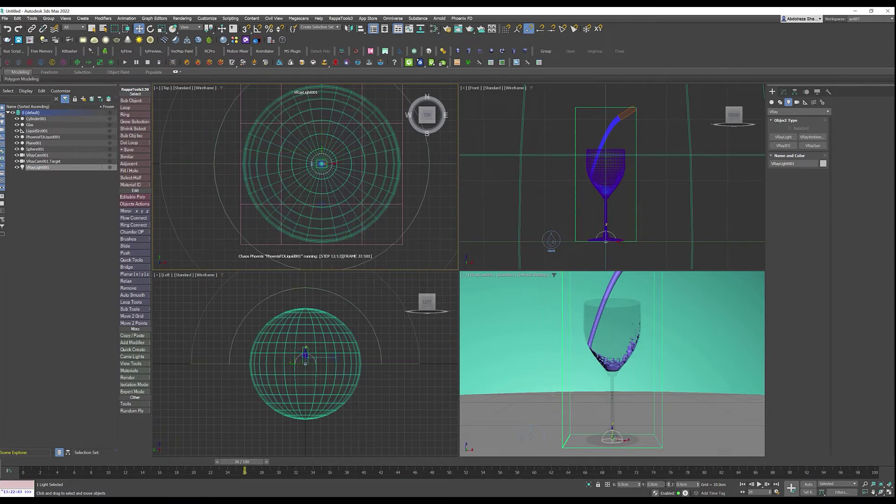
{"action": "right_click", "coordinate": [540, 402]}
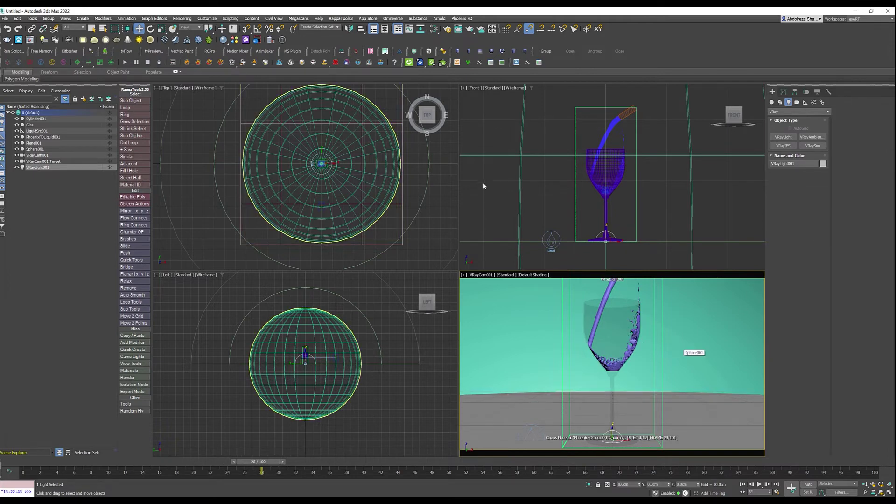
Step: Create a new VRayMtl, Material #28, in the Slate Material Editor
{"action": "left_click", "coordinate": [433, 28]}
{"action": "left_click_drag", "start_coordinate": [527, 78], "coordinate": [249, 84]}
{"action": "right_click", "coordinate": [269, 169]}
{"action": "mouse_move", "coordinate": [271, 180]}
{"action": "mouse_move", "coordinate": [322, 202]}
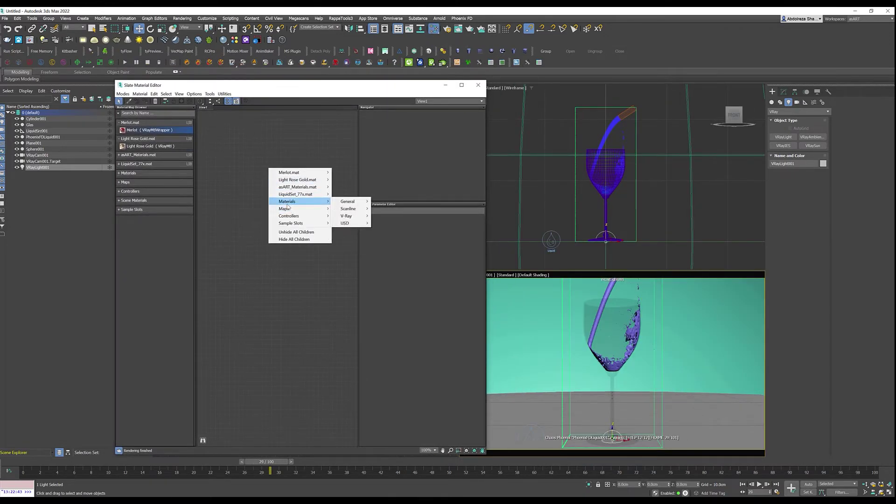
{"action": "mouse_move", "coordinate": [357, 219]}
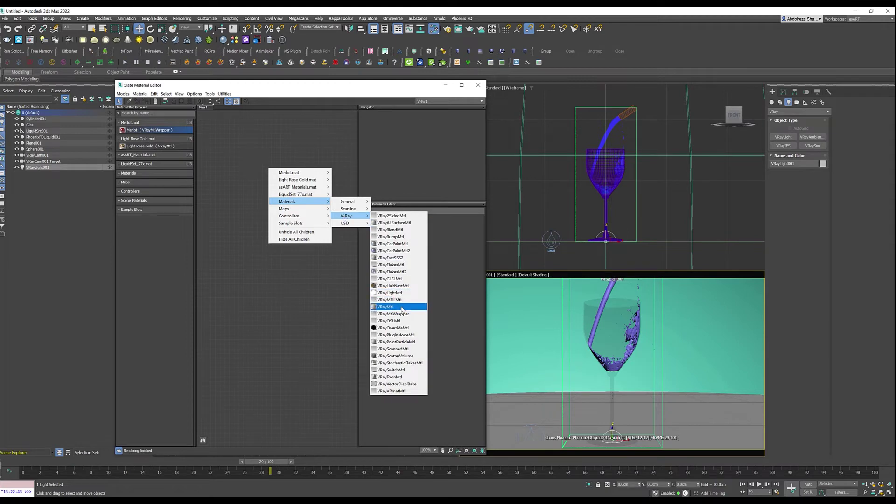
{"action": "left_click", "coordinate": [386, 306]}
Step: Assign Material #28 to Sphere001
{"action": "left_click", "coordinate": [498, 305]}
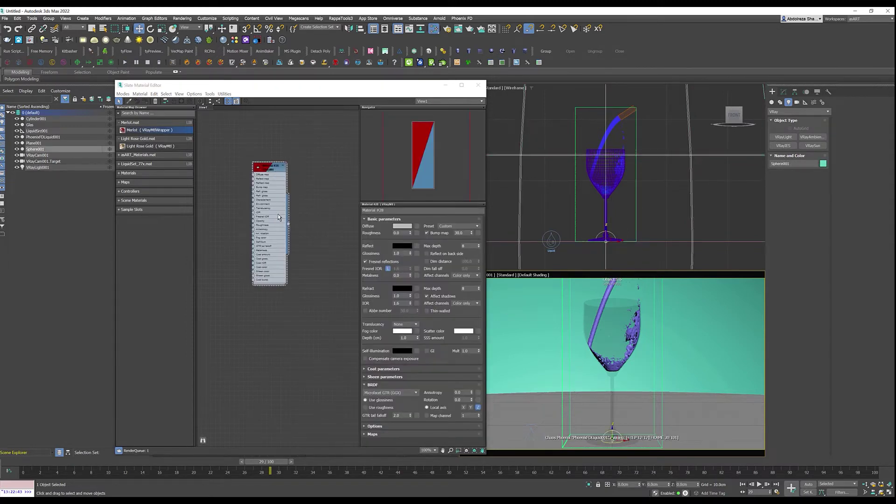
{"action": "right_click", "coordinate": [278, 172]}
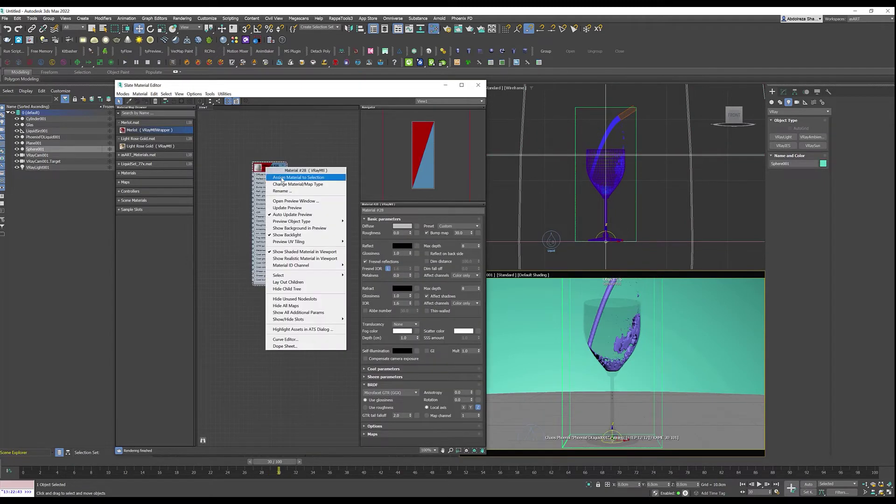
{"action": "left_click", "coordinate": [282, 177]}
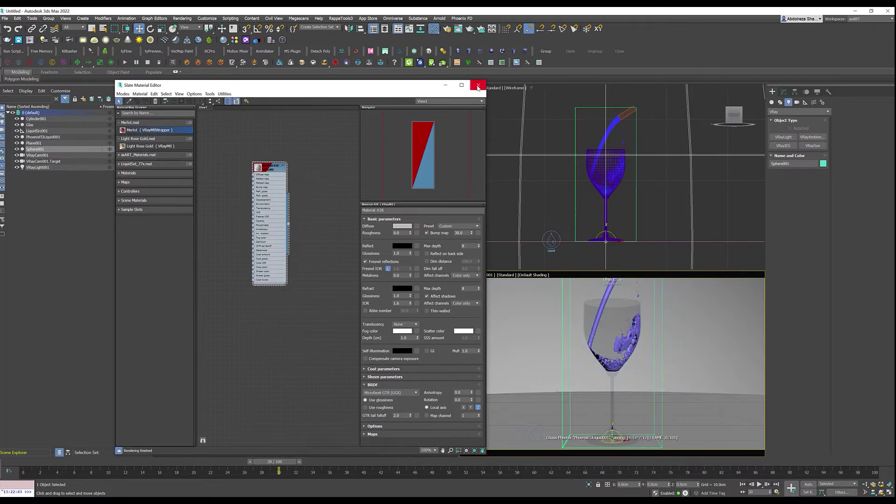
Step: On VRayCam001, change the film gate from 36 to 25 mm, then enter 8
{"action": "left_click", "coordinate": [478, 85]}
{"action": "left_click", "coordinate": [47, 155]}
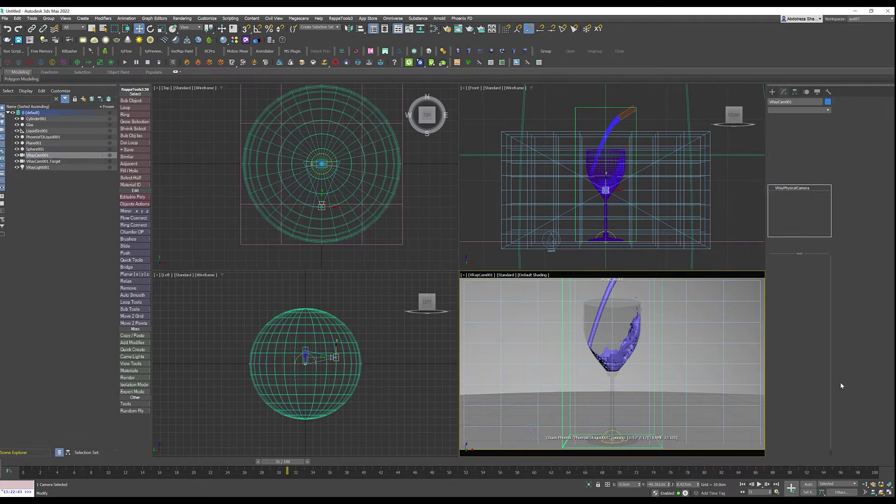
{"action": "left_click", "coordinate": [783, 92]}
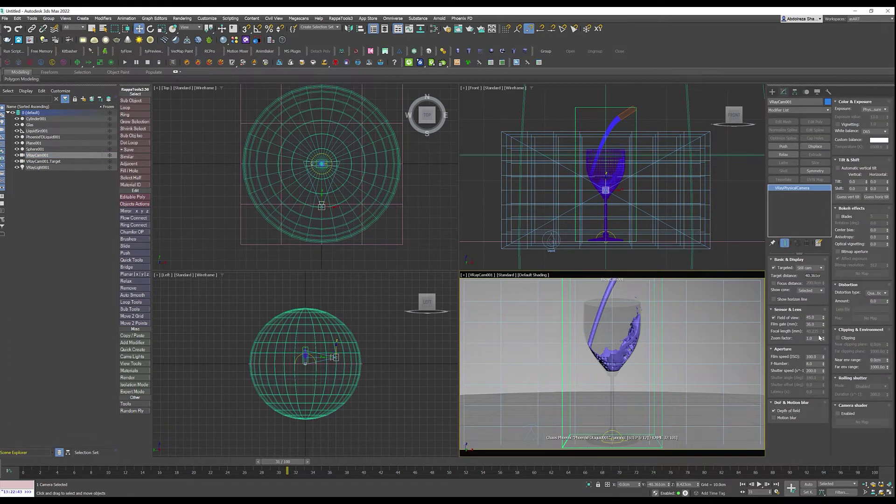
{"action": "double_click", "coordinate": [814, 324]}
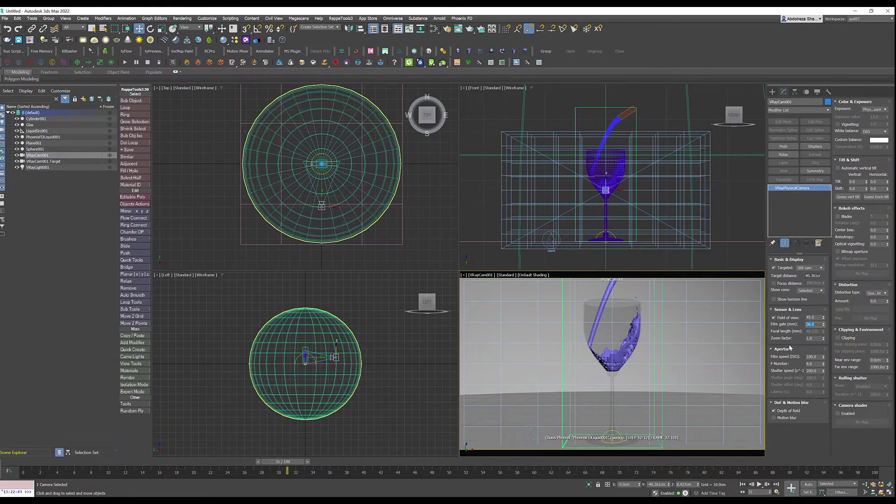
{"action": "type", "text": "25"}
{"action": "key", "text": "Return"}
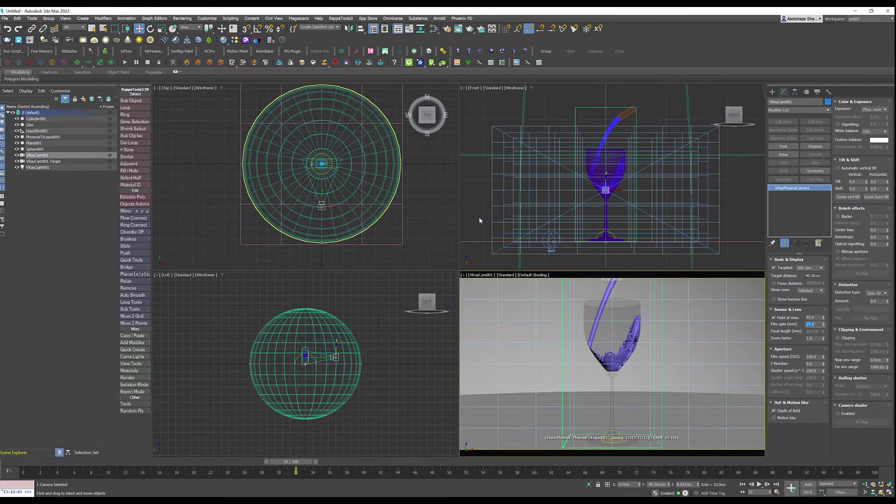
{"action": "type", "text": "8"}
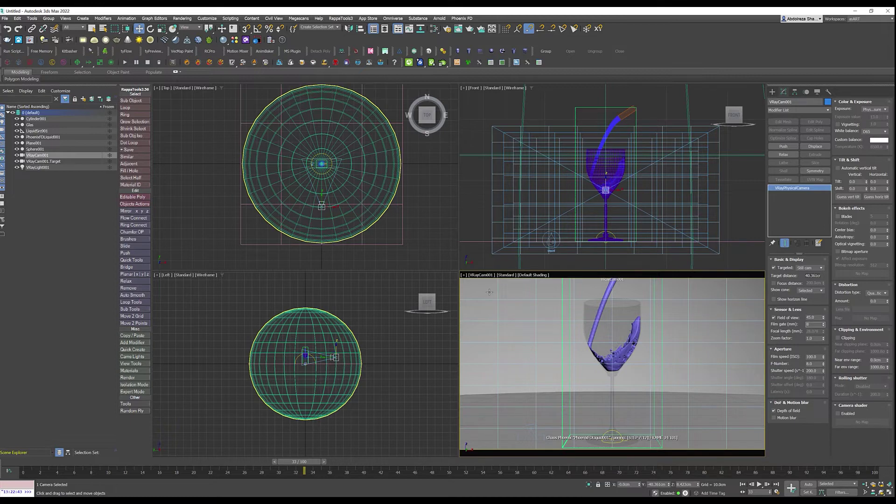
Step: Confirm the 8 mm film gate and set VRay Exposure Control from VRayCam001
{"action": "key", "text": "Return"}
{"action": "key", "text": "8"}
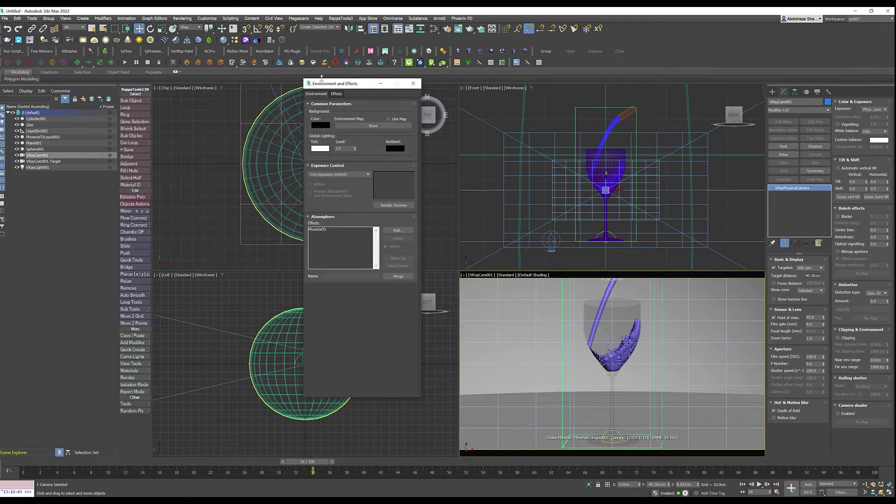
{"action": "left_click", "coordinate": [330, 174]}
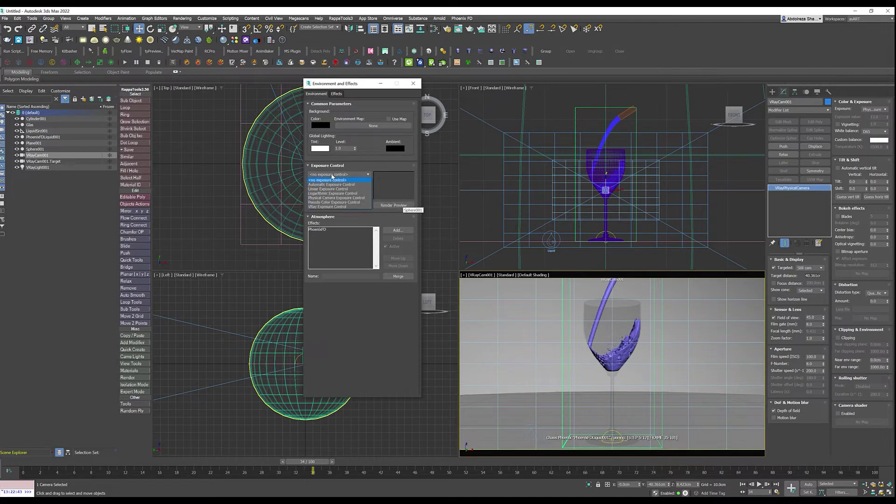
{"action": "left_click", "coordinate": [322, 207]}
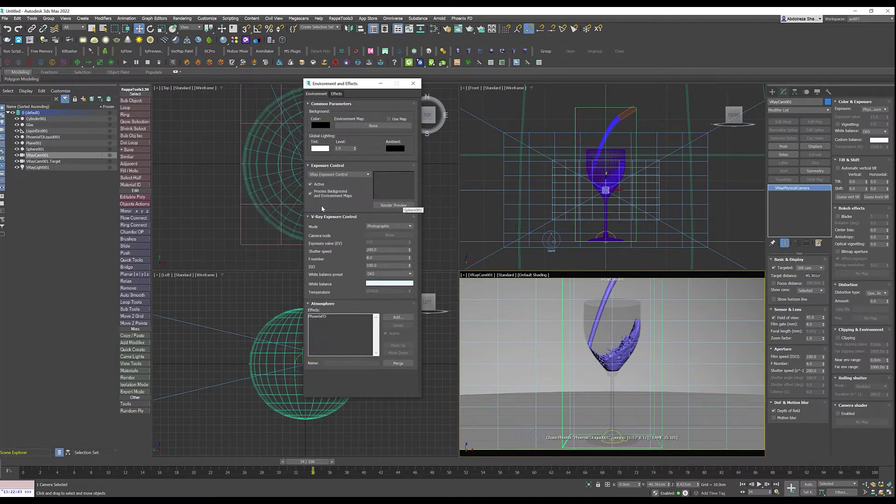
{"action": "left_click", "coordinate": [374, 226]}
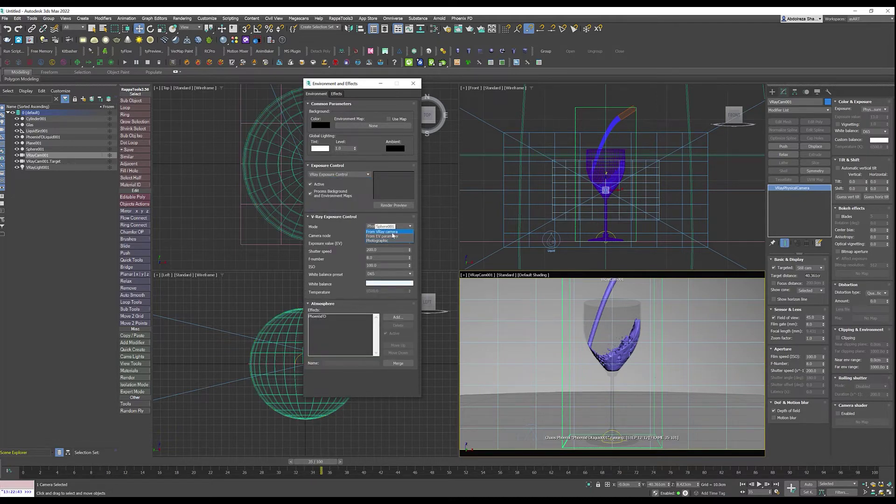
{"action": "left_click", "coordinate": [392, 239]}
{"action": "left_click", "coordinate": [391, 236]}
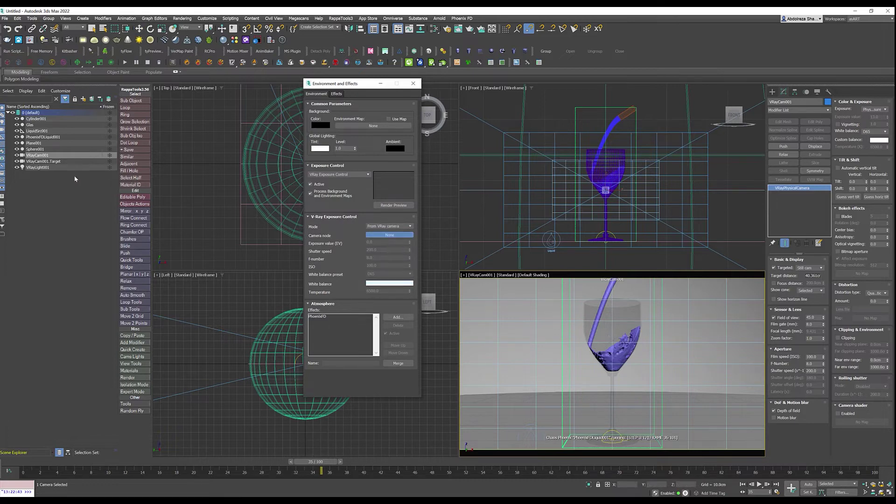
{"action": "left_click", "coordinate": [37, 157]}
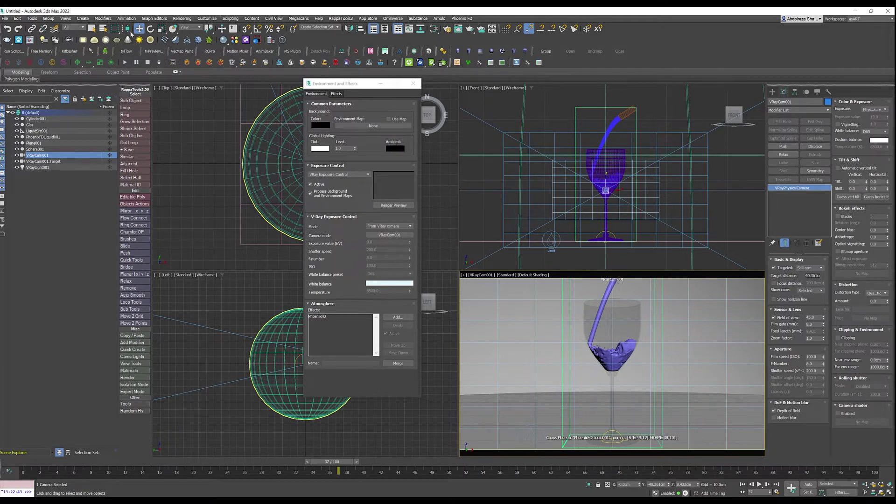
Step: Start creating a new V-Ray physical camera from the Create menu
{"action": "left_click", "coordinate": [83, 18]}
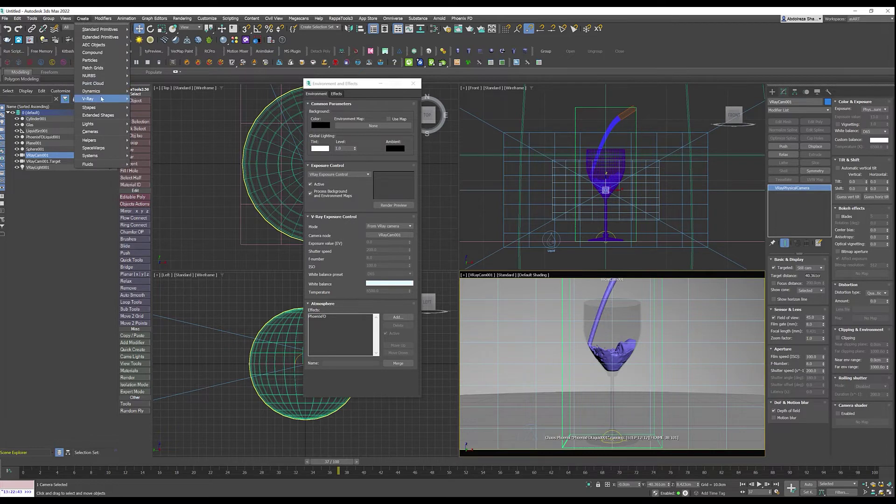
{"action": "mouse_move", "coordinate": [102, 134]}
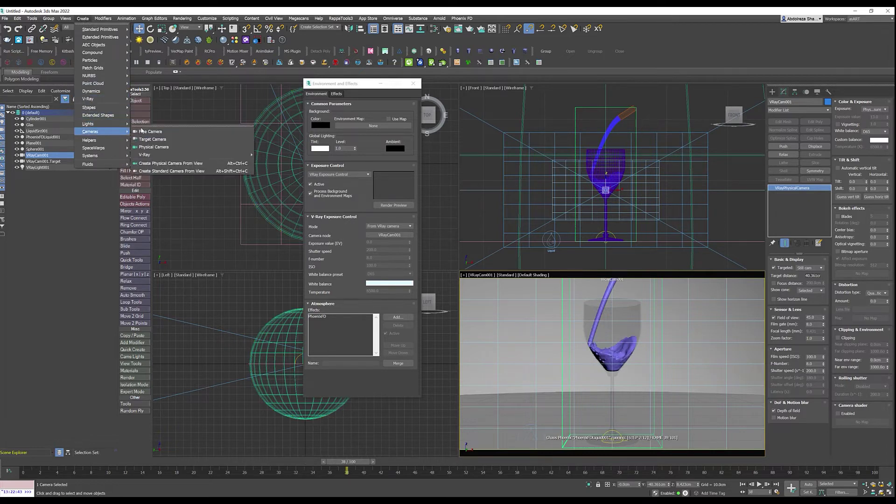
{"action": "mouse_move", "coordinate": [196, 154]}
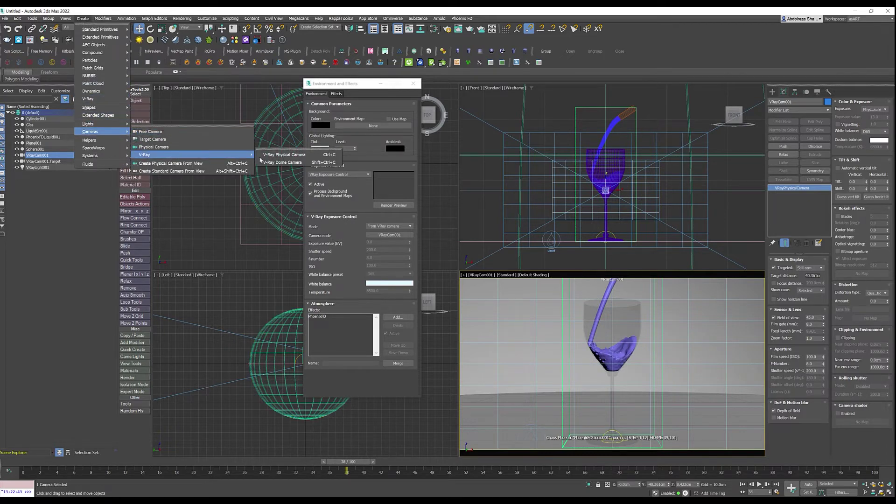
{"action": "left_click", "coordinate": [298, 155]}
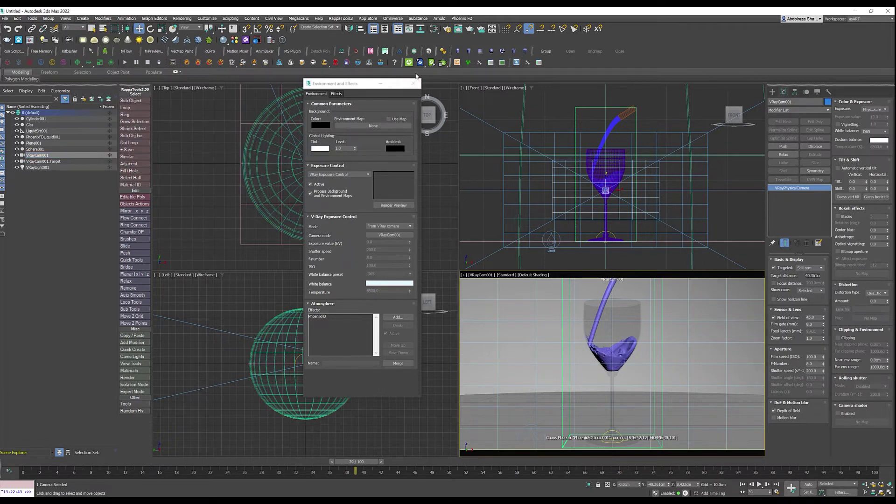
Step: Set VRayCam001's F-number to 3.0 and film speed to ISO 900
{"action": "left_click", "coordinate": [413, 84]}
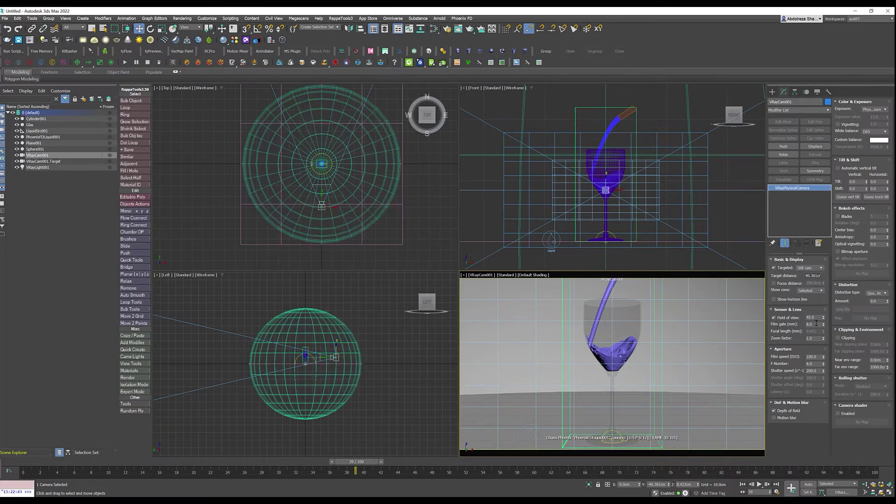
{"action": "left_click", "coordinate": [811, 363]}
{"action": "type", "text": "3"}
{"action": "key", "text": "Return"}
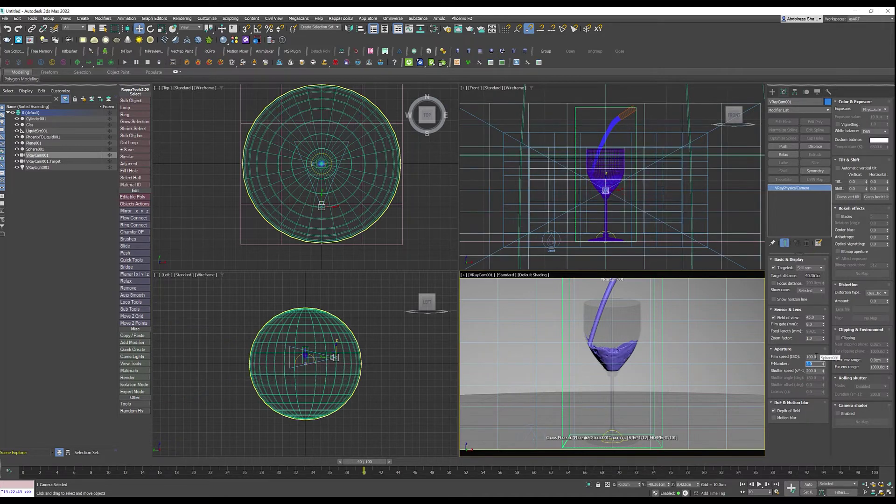
{"action": "left_click", "coordinate": [811, 357]}
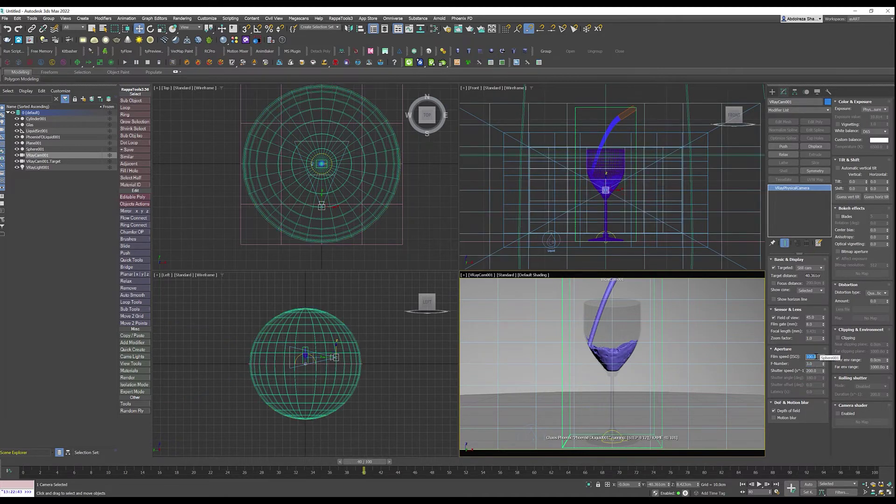
{"action": "type", "text": "900"}
{"action": "key", "text": "Return"}
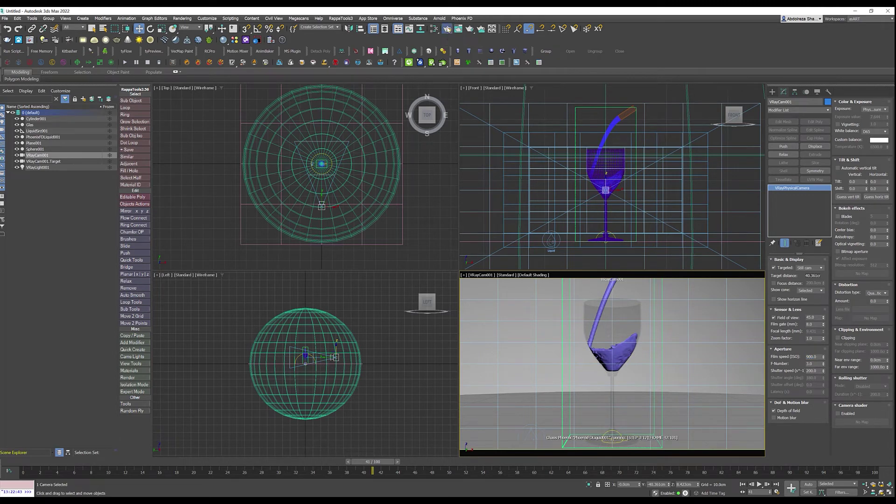
Step: Switch the renderer to V-Ray GPU 5, update 2.3, and lock rendering to the camera view
{"action": "key", "text": "F10"}
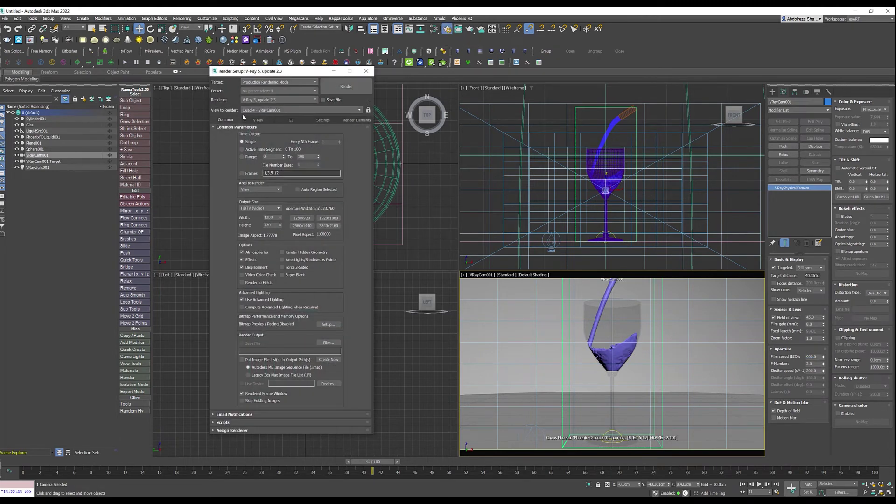
{"action": "left_click", "coordinate": [266, 100]}
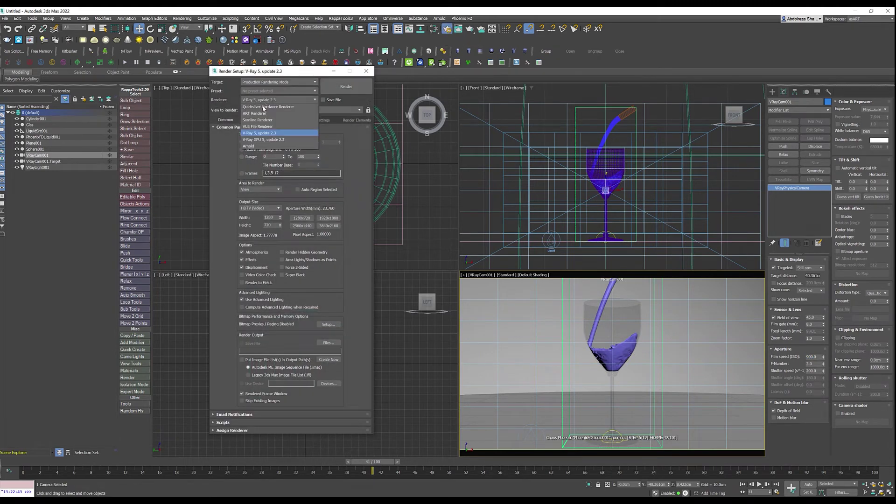
{"action": "left_click", "coordinate": [263, 139]}
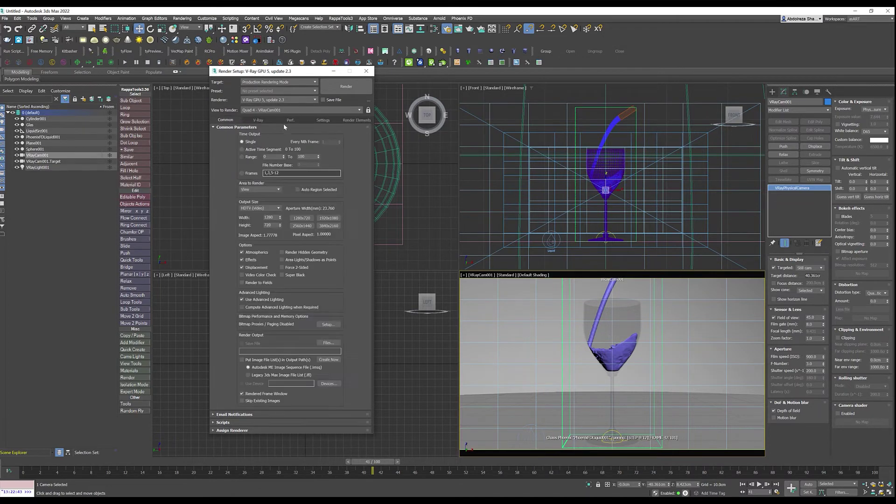
{"action": "left_click", "coordinate": [288, 120]}
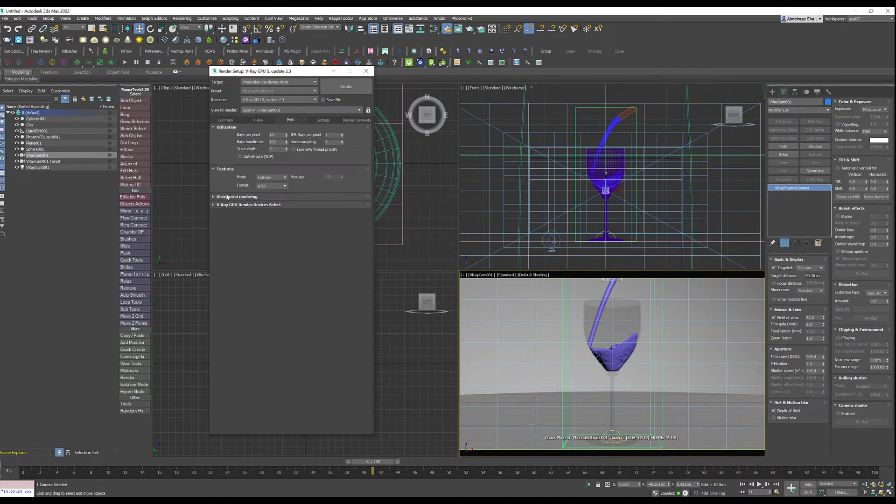
{"action": "left_click", "coordinate": [254, 197]}
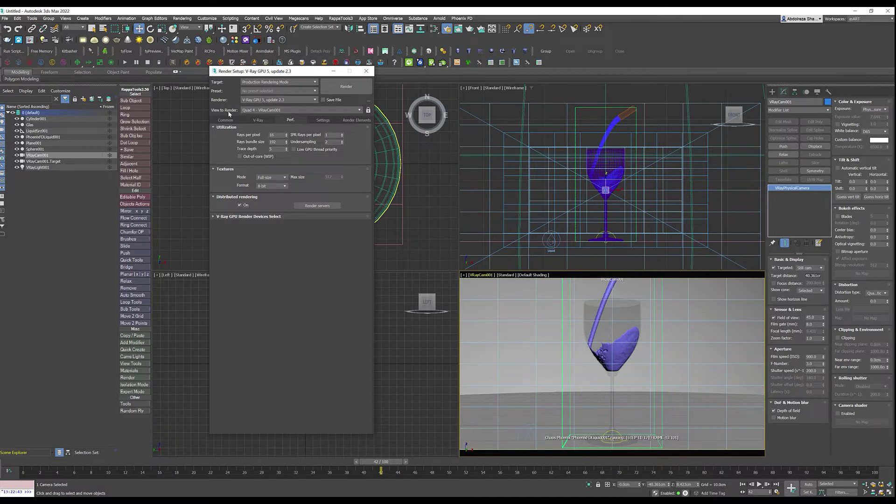
{"action": "left_click", "coordinate": [368, 110]}
Step: Make the Front, Top and Left viewports active in turn
{"action": "right_click", "coordinate": [481, 222]}
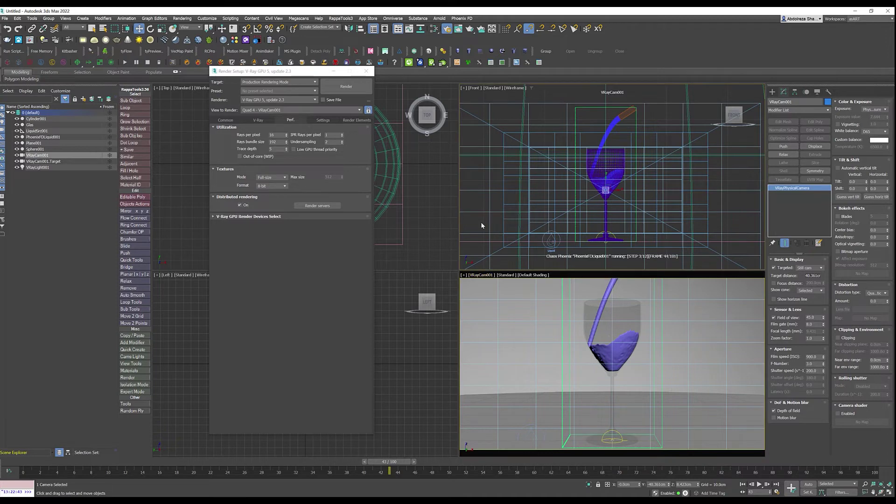
{"action": "right_click", "coordinate": [447, 217]}
{"action": "right_click", "coordinate": [446, 287]}
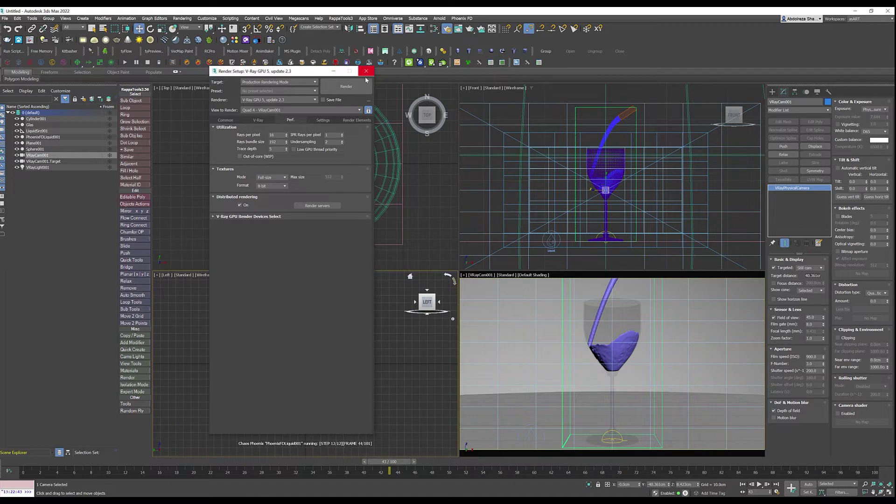
Step: Close Render Setup and review Vantage's interface and default render preferences
{"action": "left_click", "coordinate": [366, 71]}
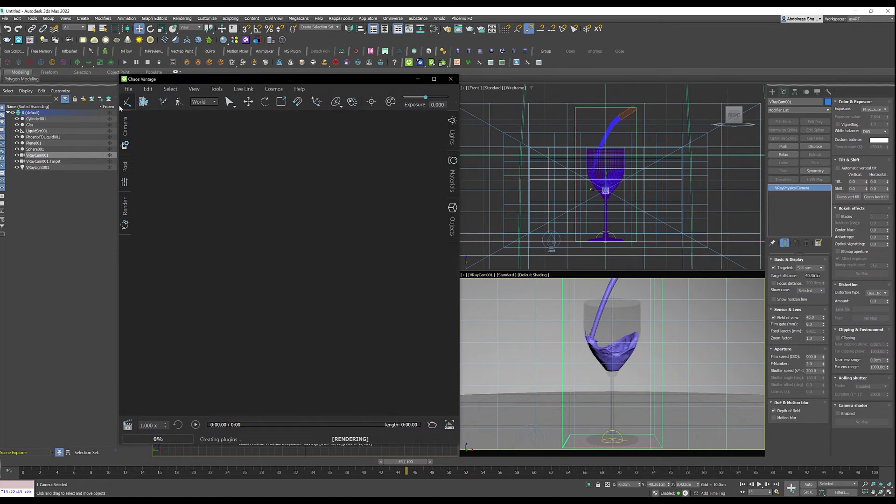
{"action": "left_click", "coordinate": [149, 90]}
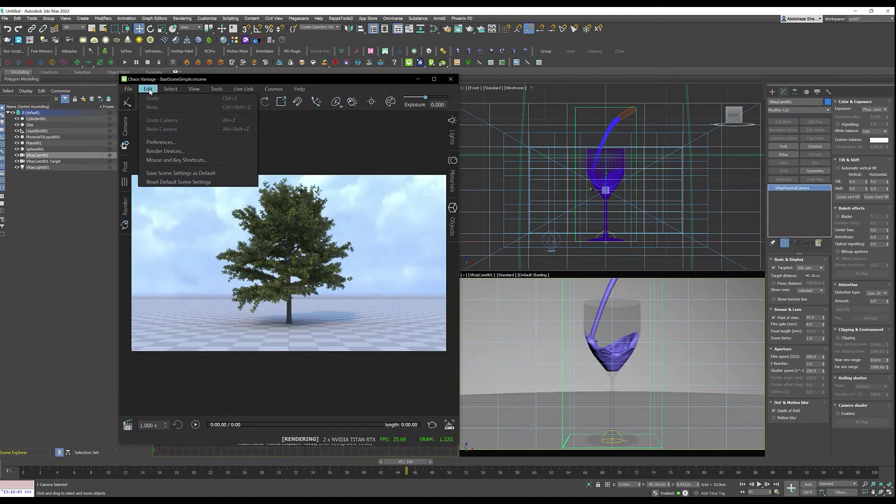
{"action": "left_click", "coordinate": [165, 144]}
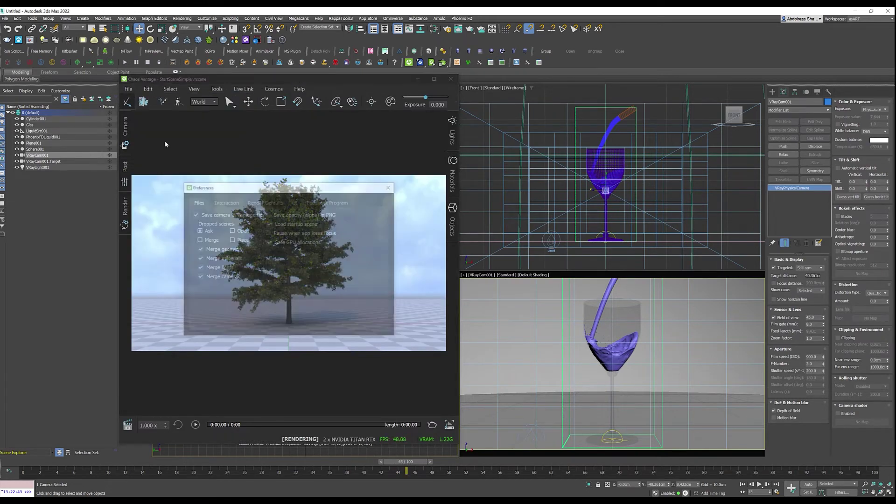
{"action": "left_click", "coordinate": [296, 202]}
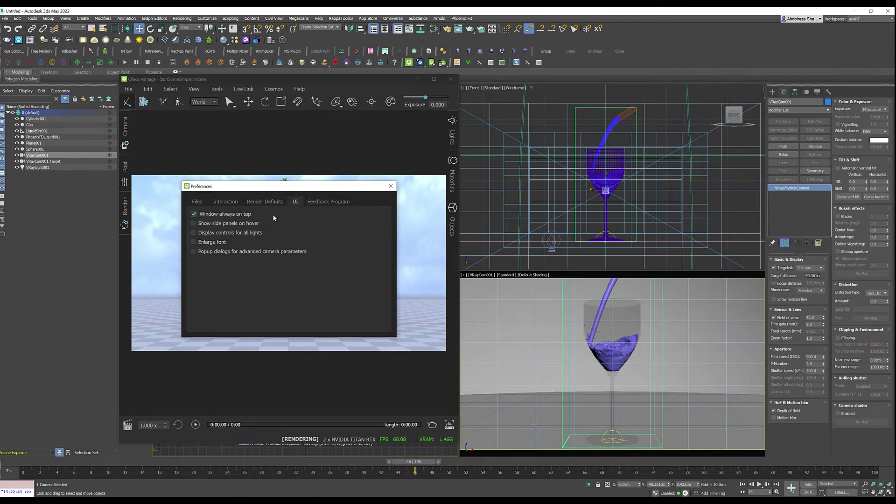
{"action": "left_click", "coordinate": [263, 202]}
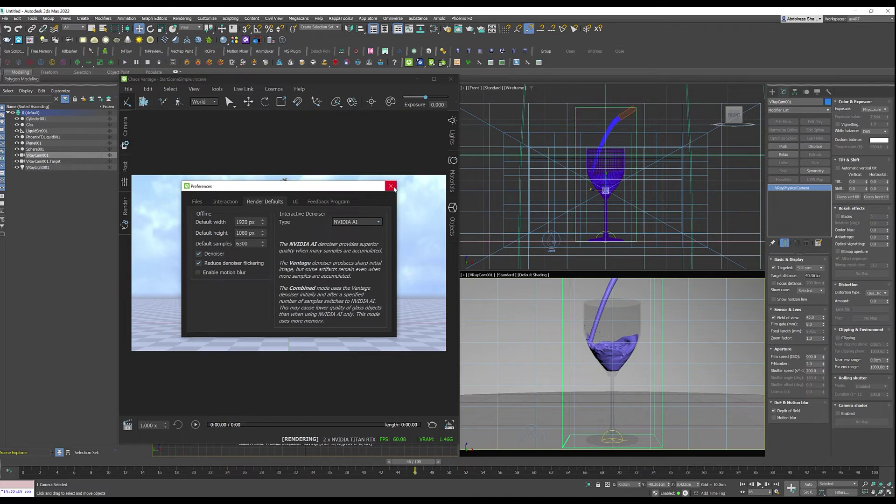
{"action": "left_click", "coordinate": [390, 186]}
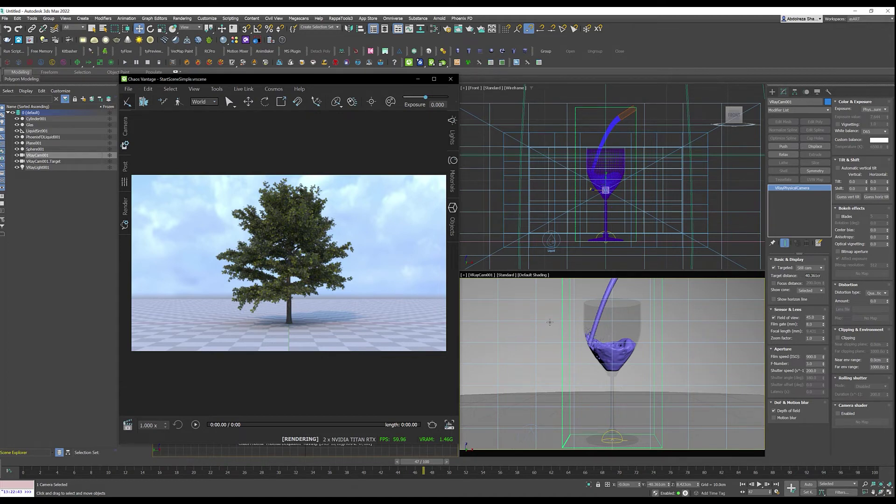
Step: Start Live Link to Vantage from the V-Ray Frame Buffer, then select PhoenixFDLiquid001
{"action": "left_click", "coordinate": [30, 39]}
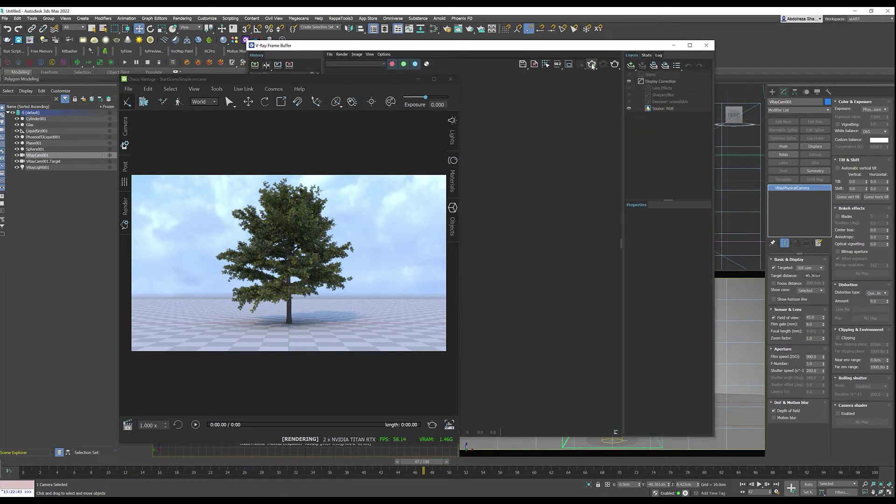
{"action": "left_click", "coordinate": [591, 65]}
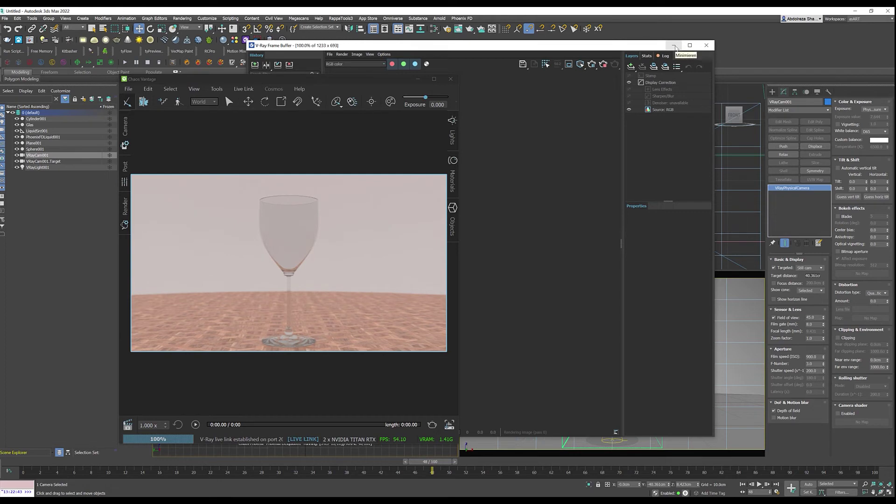
{"action": "left_click", "coordinate": [673, 45]}
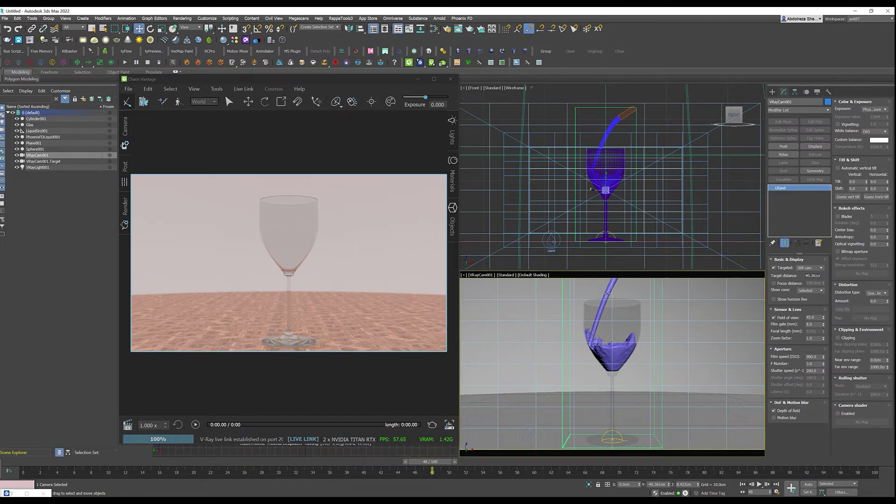
{"action": "left_click", "coordinate": [607, 293]}
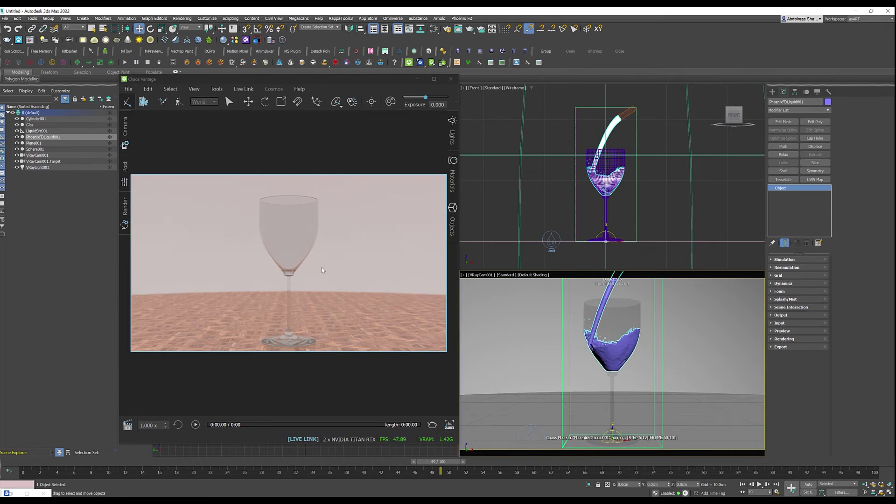
Step: Add an Edit Mesh modifier to PhoenixFDLiquid001, advance one frame, and open the material editor
{"action": "left_click", "coordinate": [789, 123]}
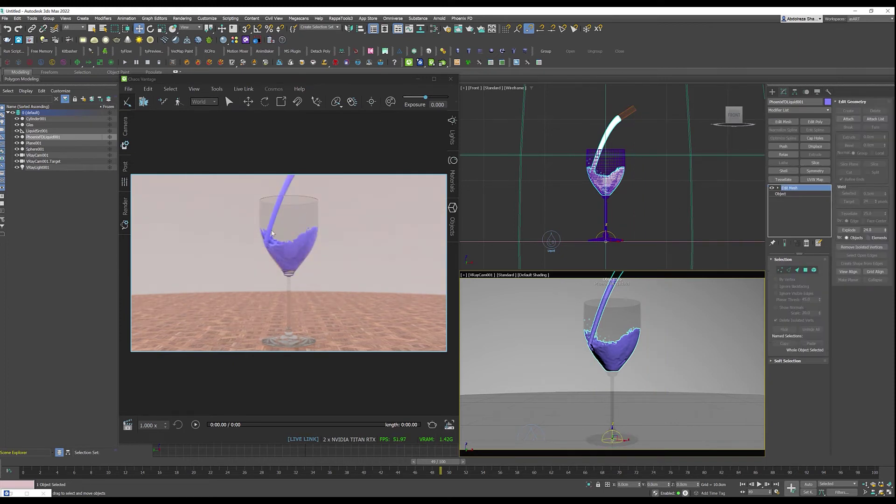
{"action": "key", "text": "period"}
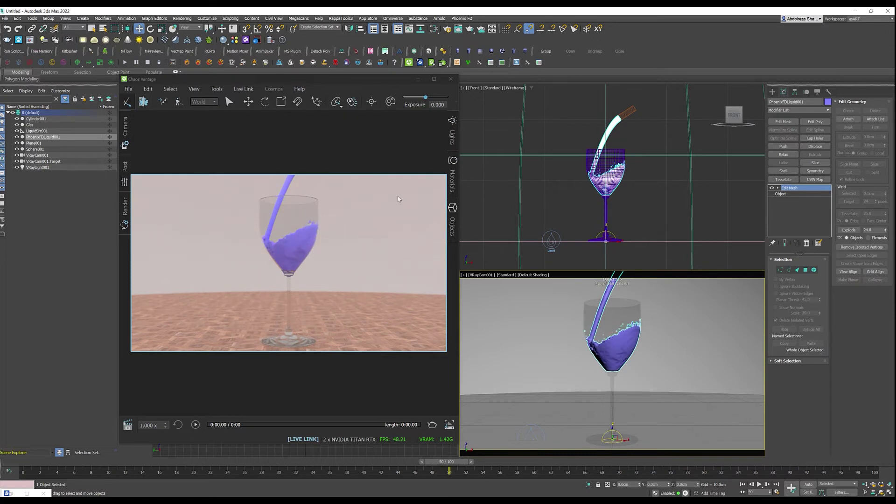
{"action": "left_click", "coordinate": [433, 29]}
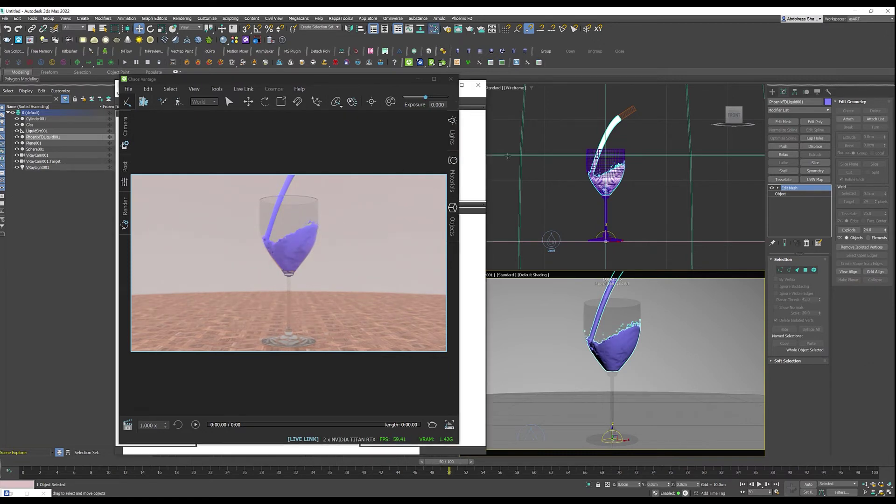
{"action": "left_click_drag", "start_coordinate": [395, 83], "coordinate": [367, 83]}
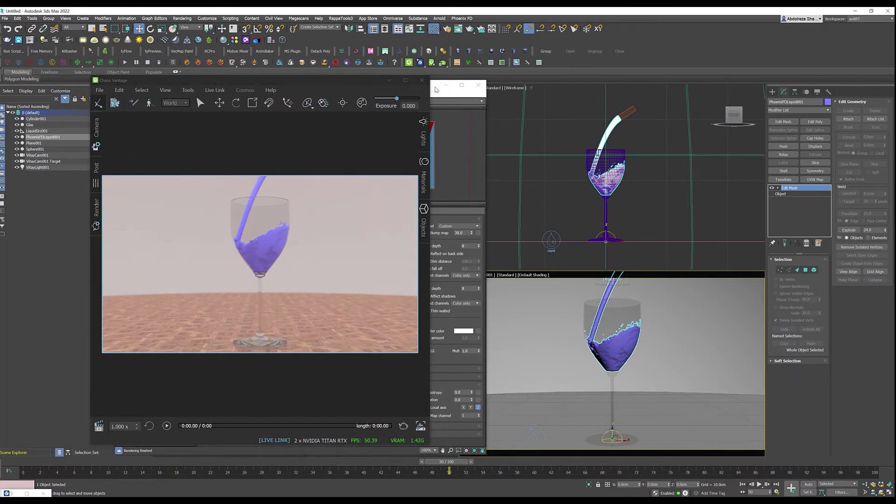
Step: Bring the Merlot material into Slate and assign it to the liquid
{"action": "left_click_drag", "start_coordinate": [438, 85], "coordinate": [777, 67]}
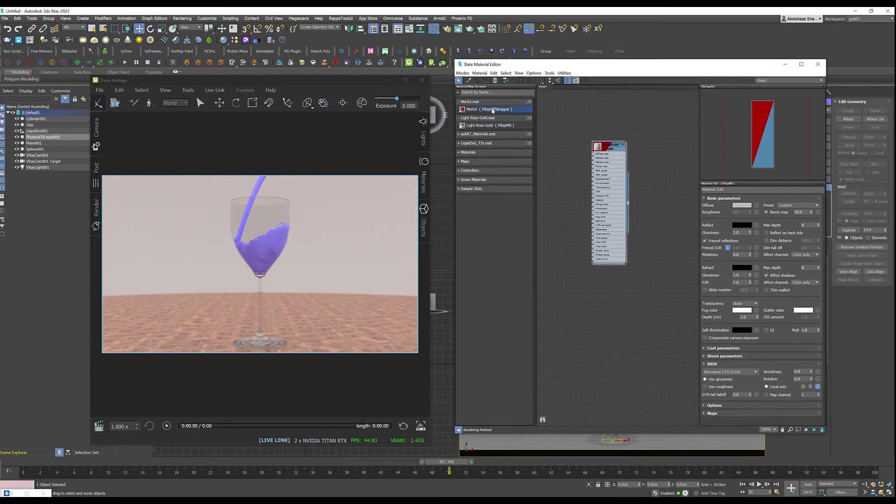
{"action": "left_click_drag", "start_coordinate": [493, 111], "coordinate": [618, 317]}
{"action": "right_click", "coordinate": [619, 318]}
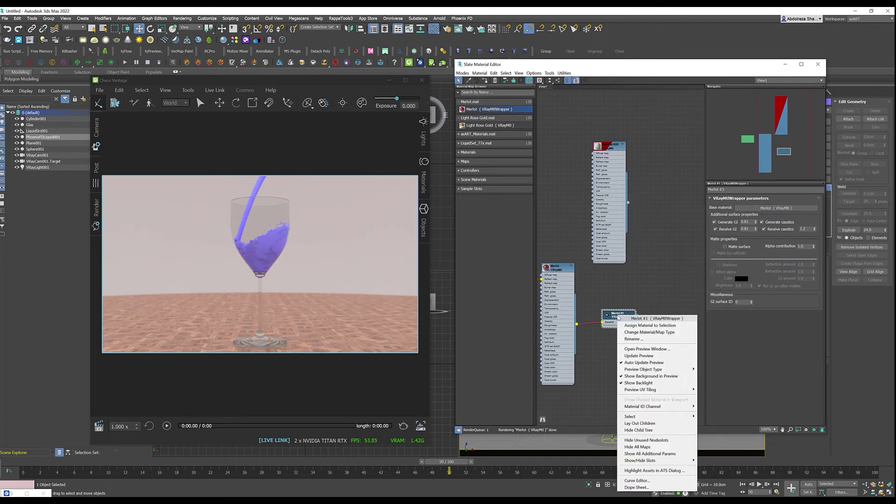
{"action": "left_click", "coordinate": [649, 325]}
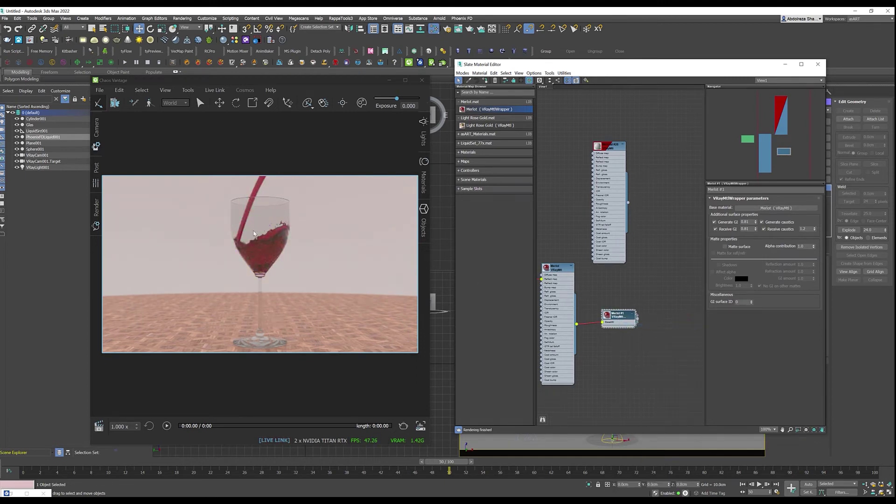
Step: Set the Merlot VRayMtl's refraction colour to orange-amber and close the editor
{"action": "double_click", "coordinate": [561, 272]}
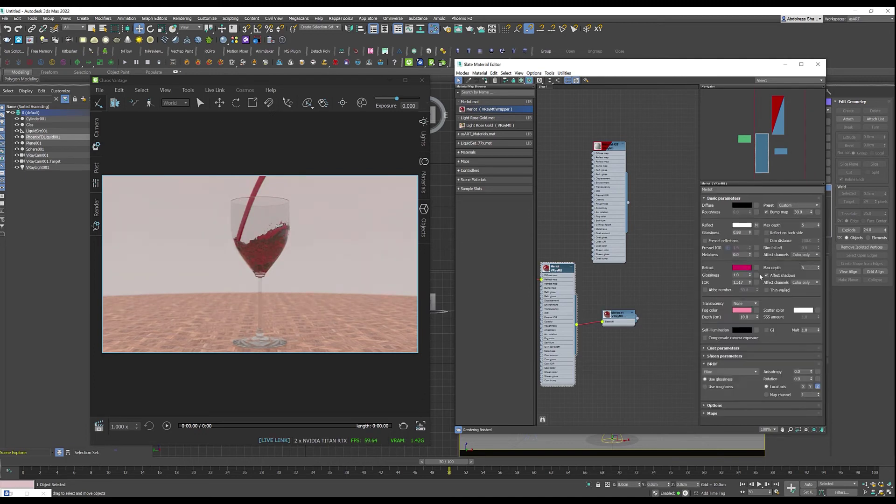
{"action": "left_click", "coordinate": [746, 267]}
{"action": "left_click", "coordinate": [637, 228]}
{"action": "left_click", "coordinate": [627, 213]}
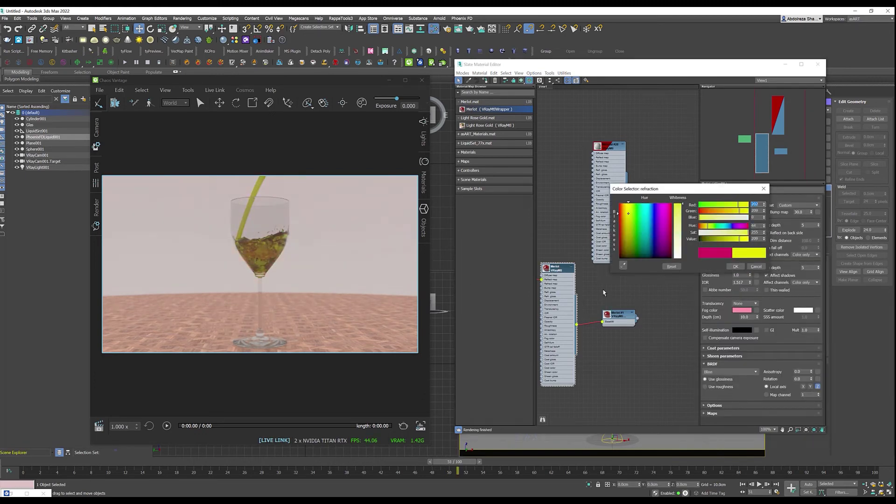
{"action": "left_click", "coordinate": [658, 225]}
{"action": "left_click_drag", "start_coordinate": [651, 220], "coordinate": [651, 250]}
{"action": "left_click", "coordinate": [636, 228]}
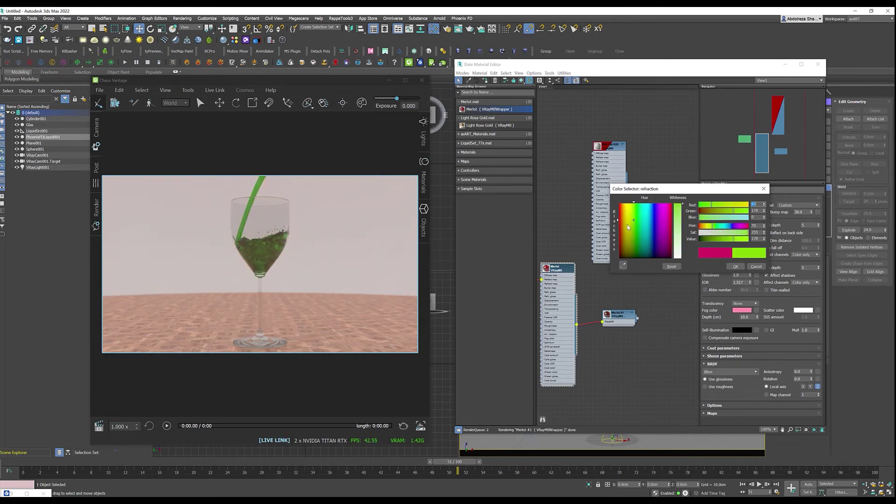
{"action": "left_click", "coordinate": [625, 217]}
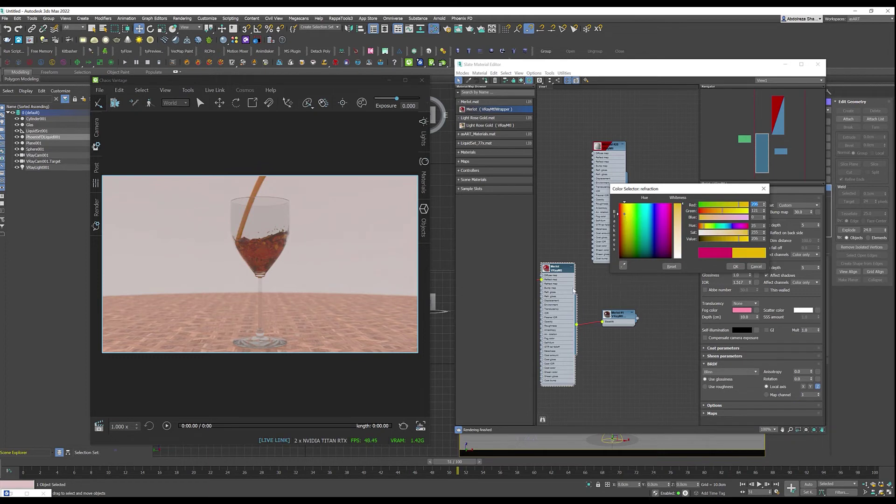
{"action": "left_click", "coordinate": [735, 267]}
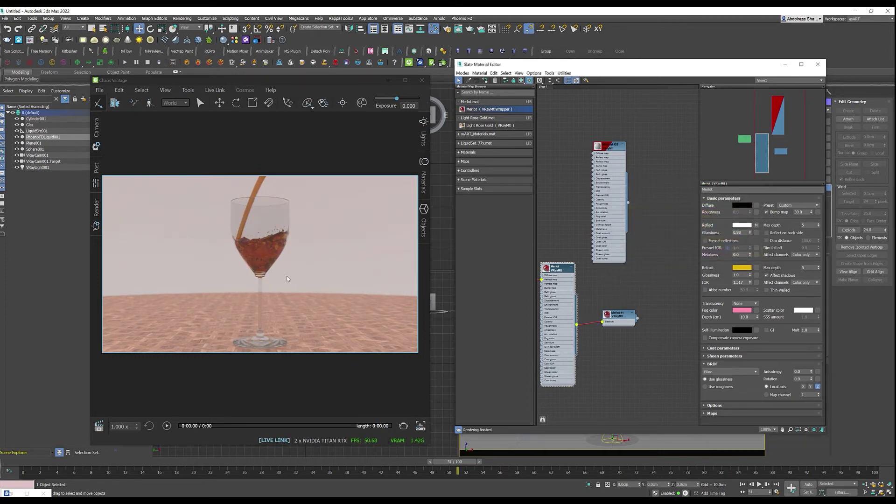
{"action": "left_click", "coordinate": [818, 65]}
{"action": "key", "text": "period"}
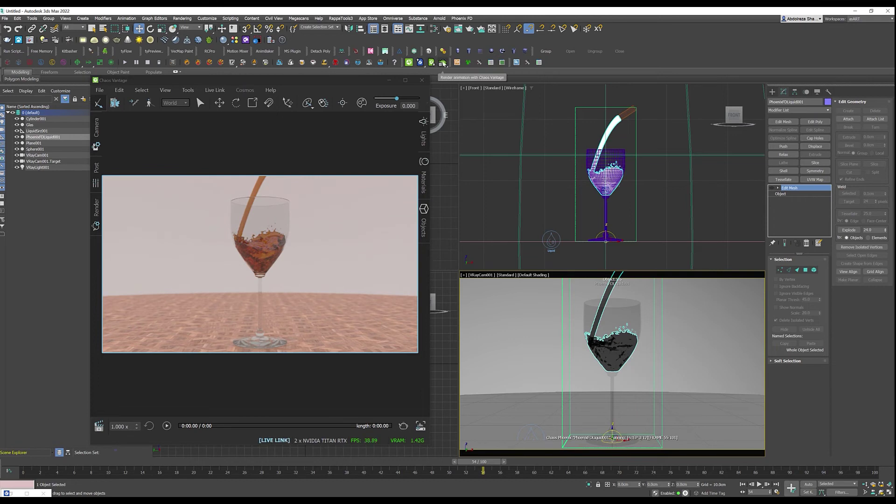
Step: Bring up the Vantage Live Link animation render settings and check HD 1080p, 500 samples and the output file type
{"action": "left_click", "coordinate": [442, 63]}
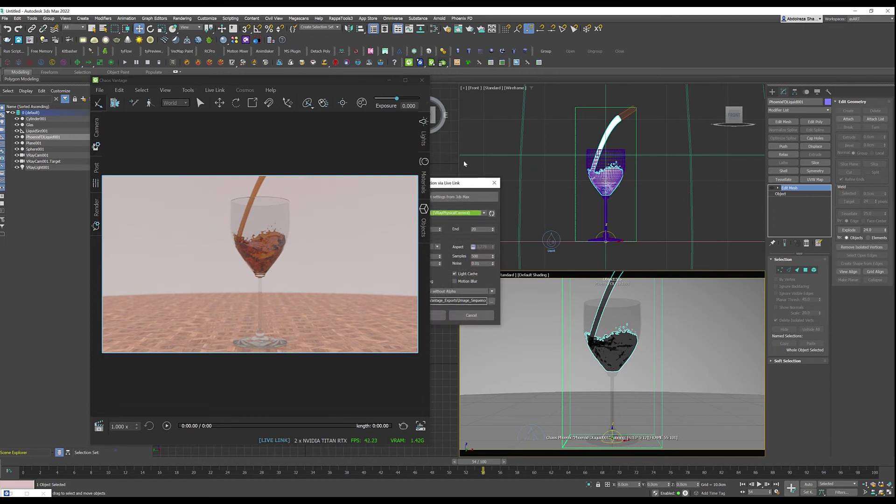
{"action": "left_click_drag", "start_coordinate": [446, 185], "coordinate": [521, 107]}
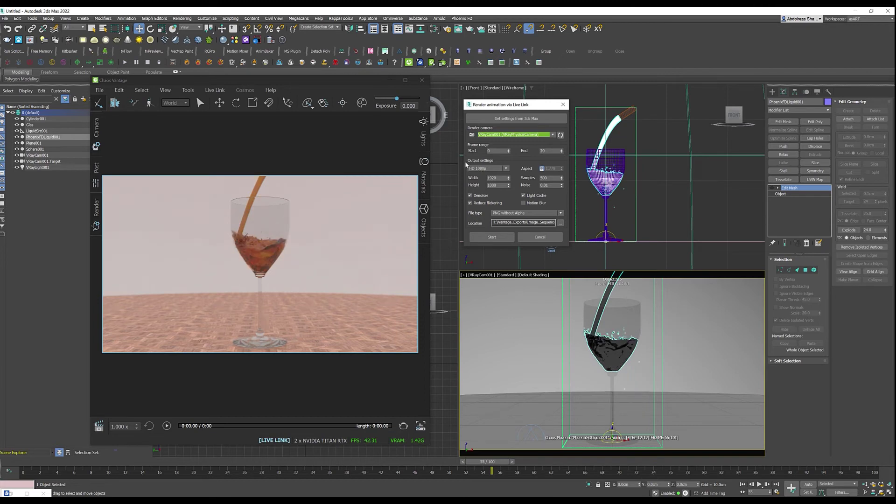
{"action": "left_click", "coordinate": [507, 169]}
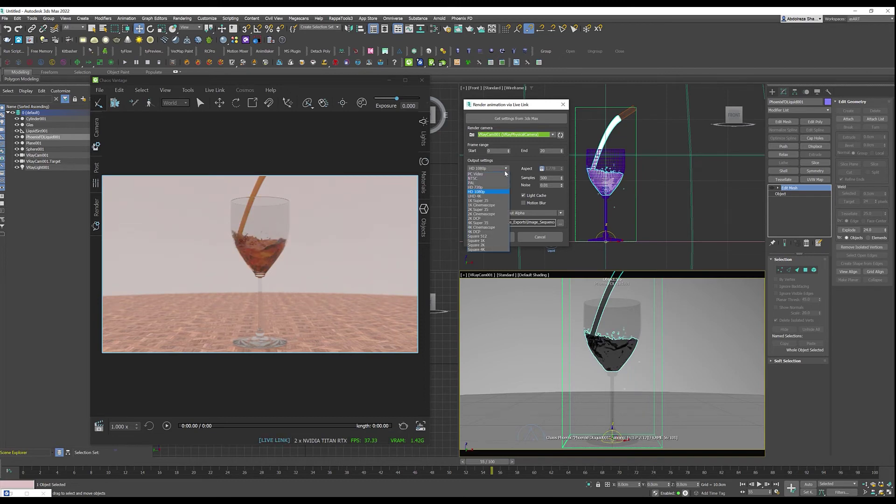
{"action": "left_click", "coordinate": [508, 168]}
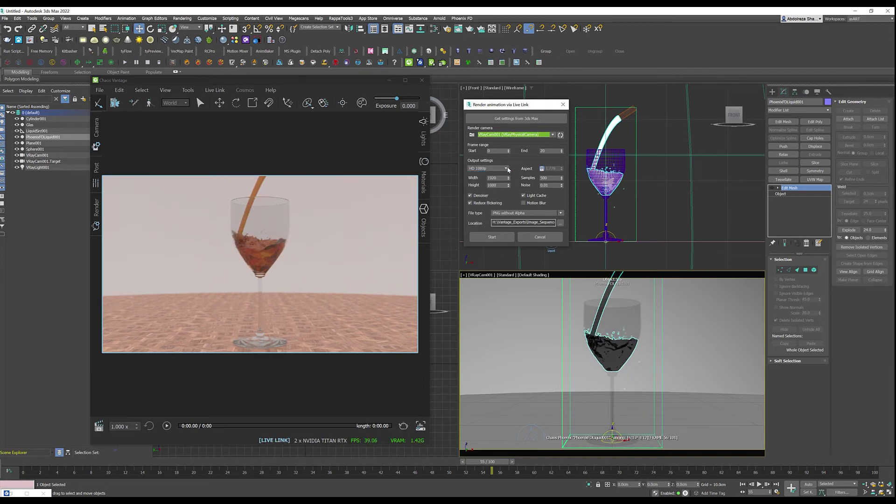
{"action": "double_click", "coordinate": [549, 179]}
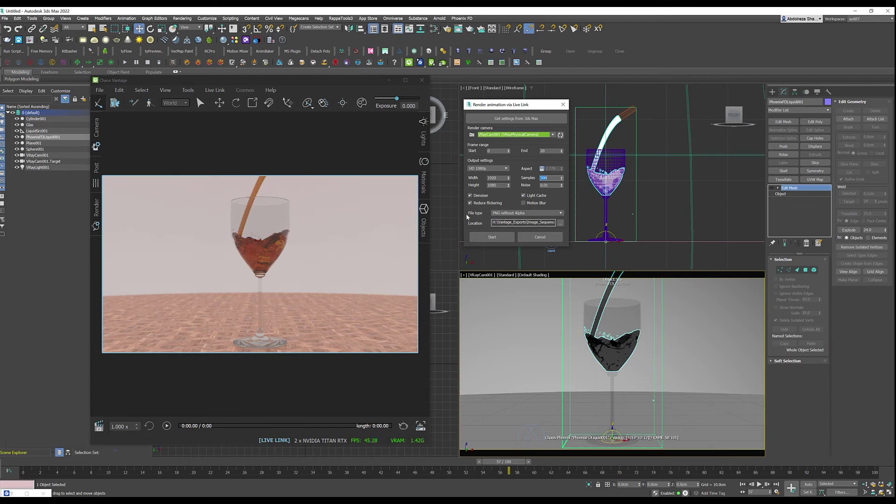
{"action": "left_click", "coordinate": [562, 213]}
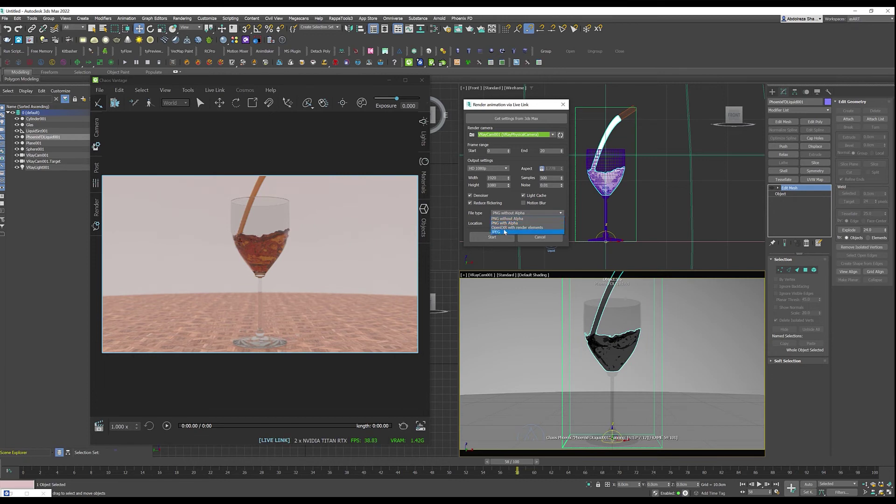
Step: Keep PNG without Alpha, stop playback, and change the render End frame from 20 to 60
{"action": "left_click", "coordinate": [494, 217]}
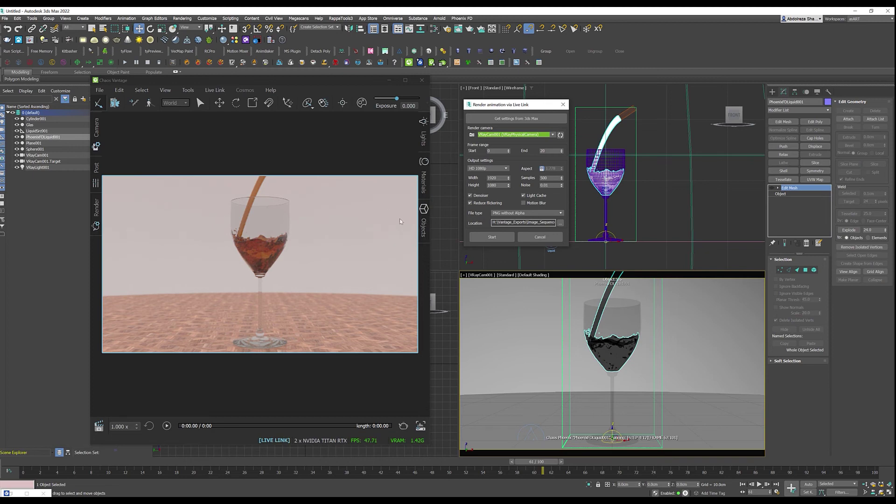
{"action": "left_click", "coordinate": [147, 63]}
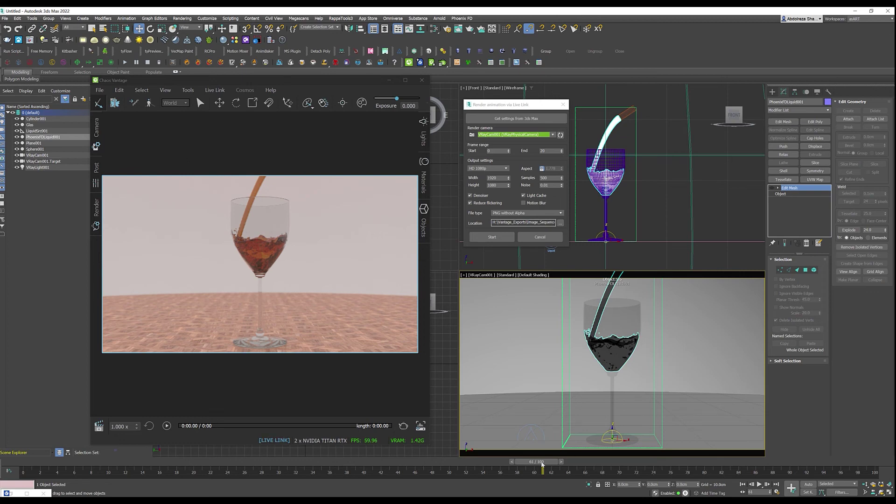
{"action": "double_click", "coordinate": [548, 151]}
Step: Start rendering the 61-frame sequence in Vantage and move the progress window aside
{"action": "left_click", "coordinate": [491, 237]}
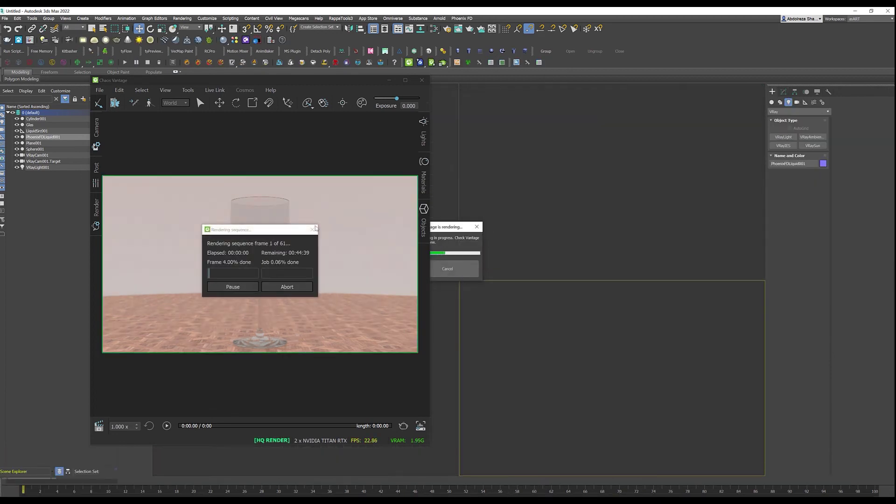
{"action": "left_click_drag", "start_coordinate": [275, 234], "coordinate": [372, 187]}
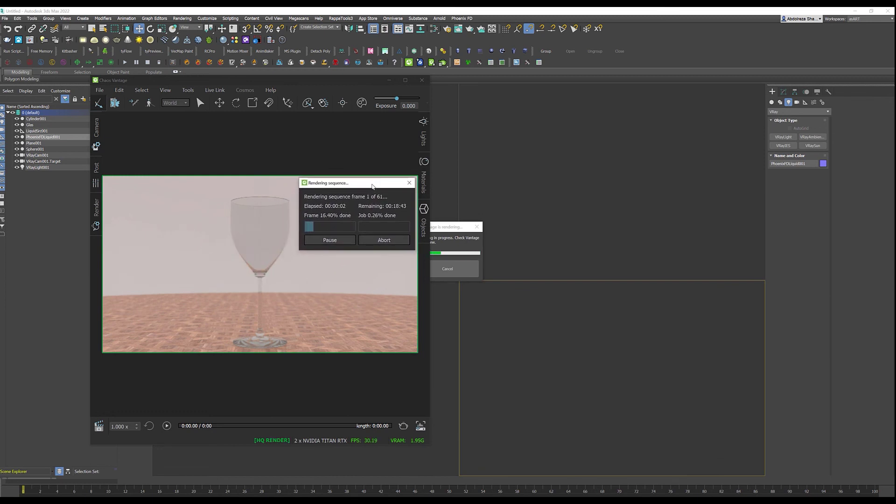